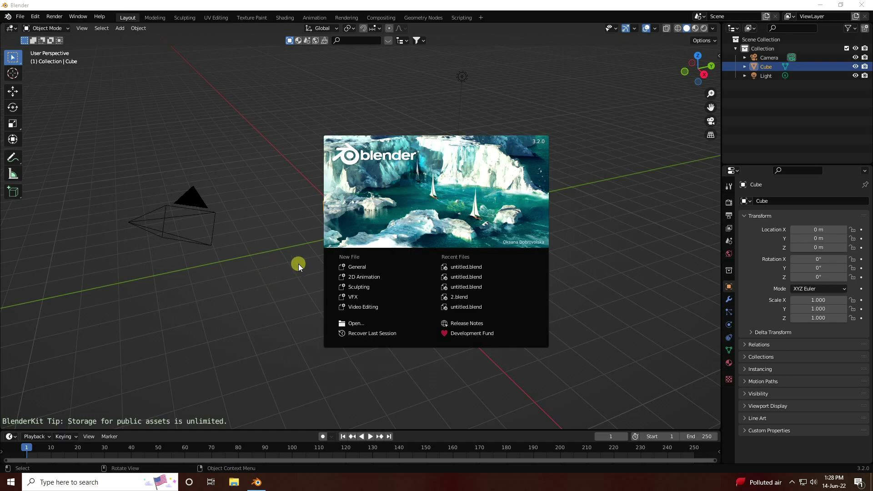
Dismiss the splash screen with General and delete the default cube
left_click(363, 266)
left_click_drag(309, 155, 405, 316)
key("Delete")
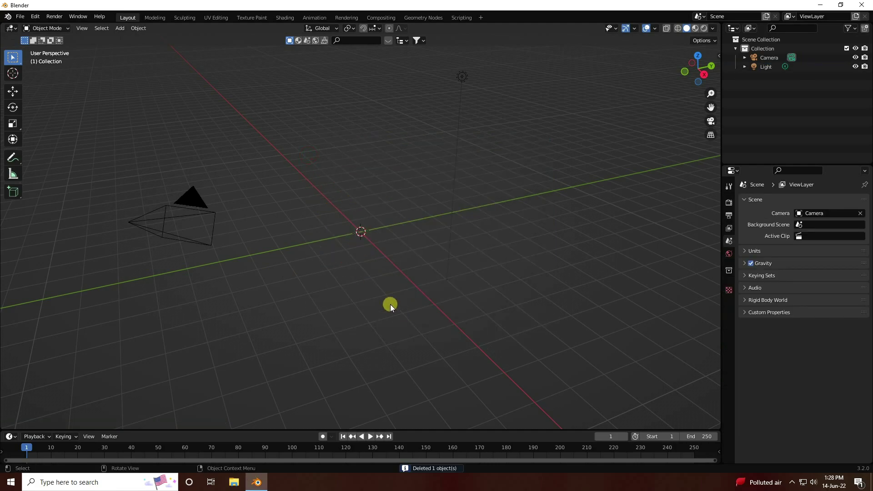
left_click(126, 27)
Add a UV sphere with 64 segments, 32 rings and a 2 m radius
mouse_move(143, 37)
left_click(210, 65)
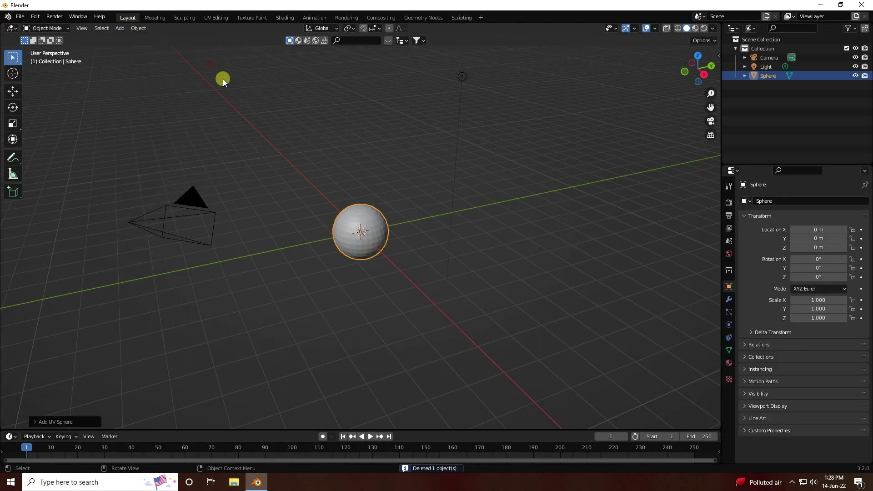
left_click(39, 419)
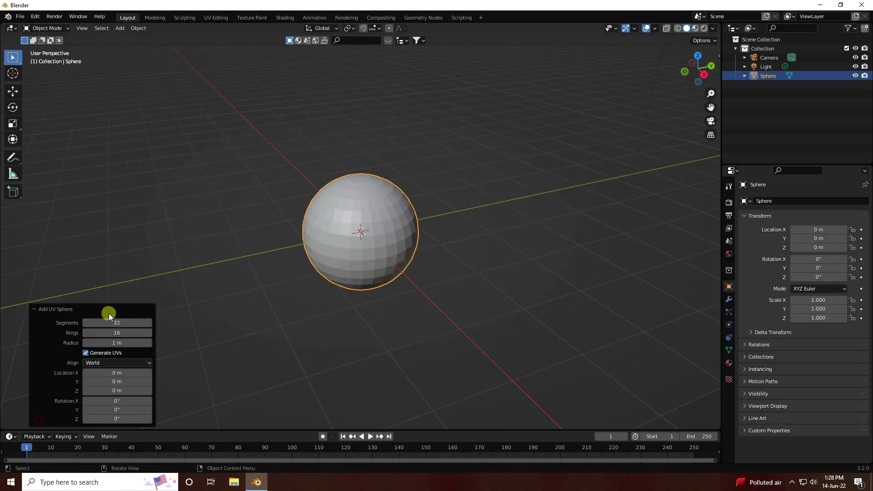
left_click(108, 323)
key("Return")
left_click(122, 333)
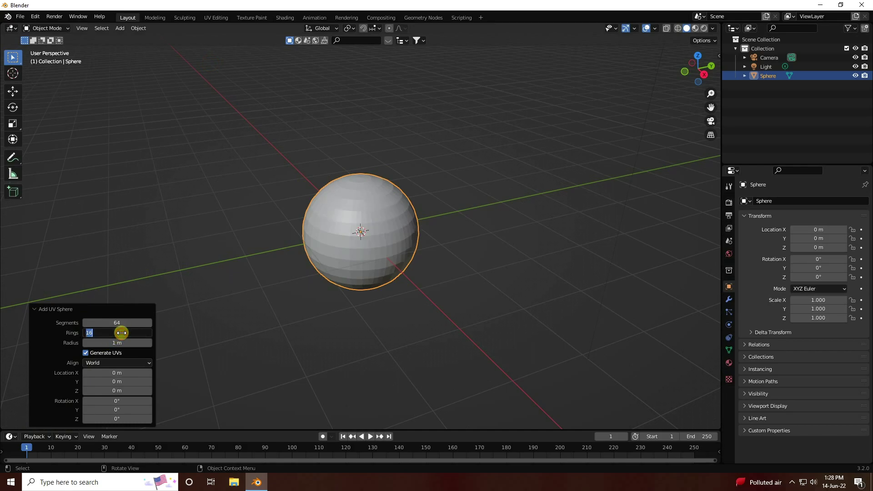
key("Return")
left_click(115, 344)
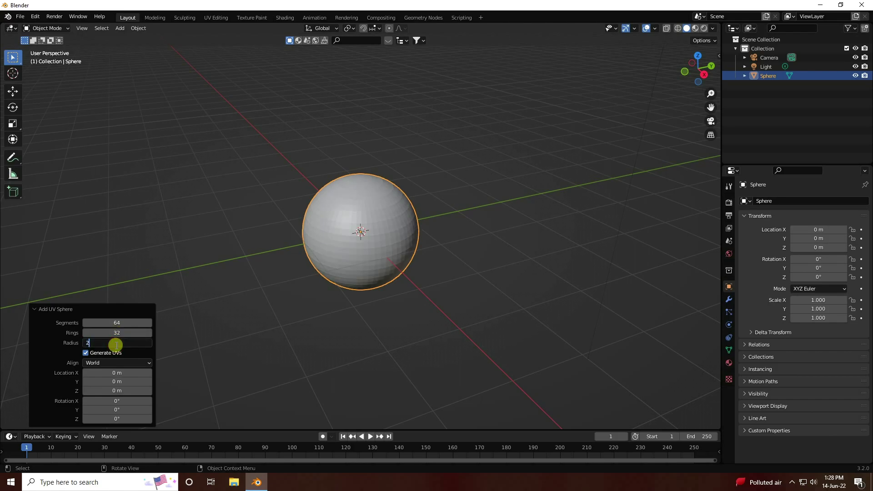
key("Return")
left_click(352, 187)
Shade the sphere smooth, raise it 2 m along Z, and switch to wireframe view
right_click(350, 185)
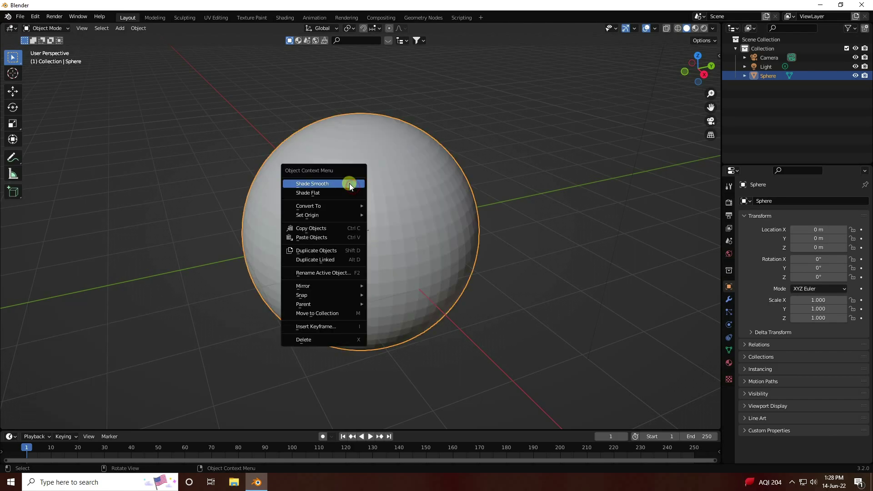
left_click(323, 184)
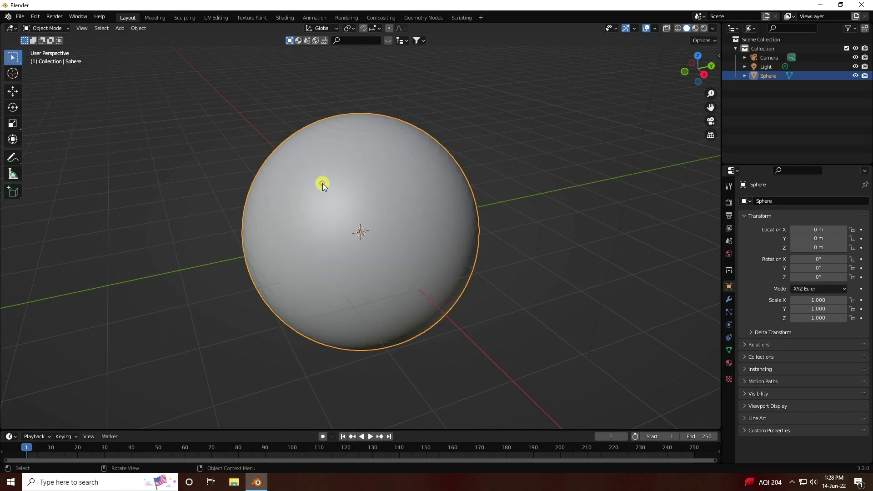
middle_click_drag(343, 234, 421, 209)
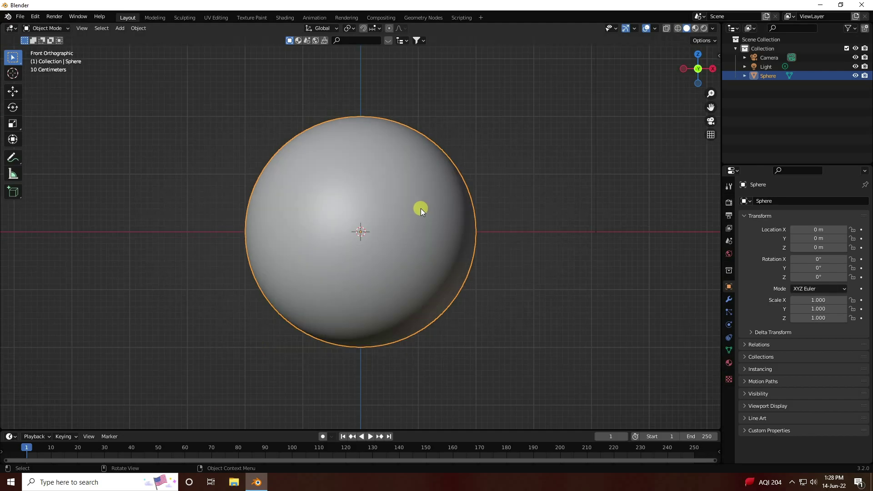
left_click(12, 91)
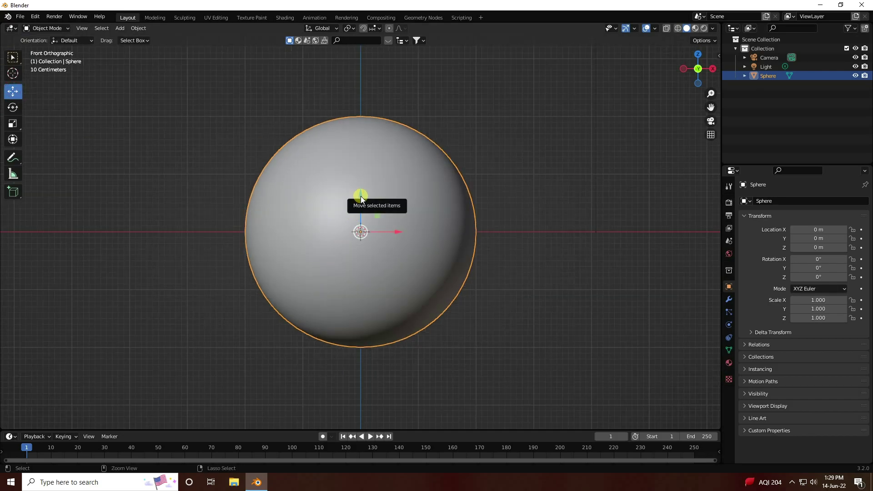
left_click_drag(361, 196, 370, 80)
middle_click_drag(399, 173, 393, 249, "shift")
left_click(137, 27)
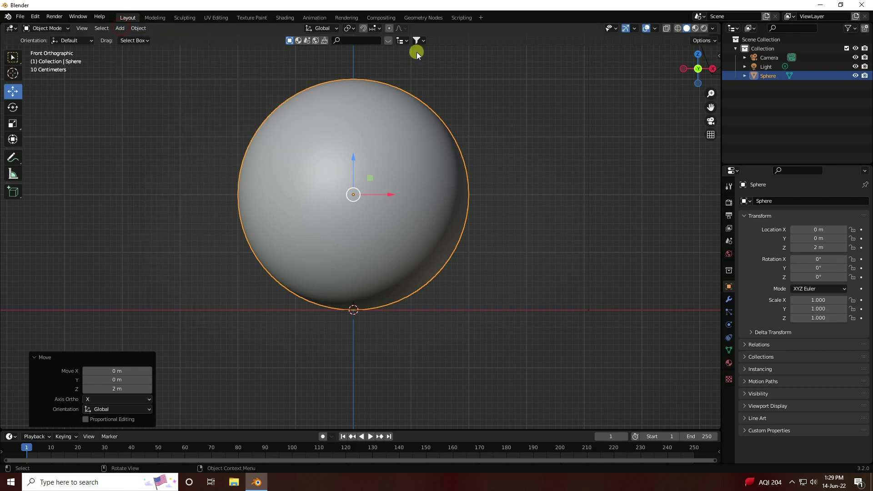
left_click(678, 28)
Add a 122-vertex cylinder, 2.5 m radius and 0.5 m deep, lowered to Z -1.008 m
left_click(119, 28)
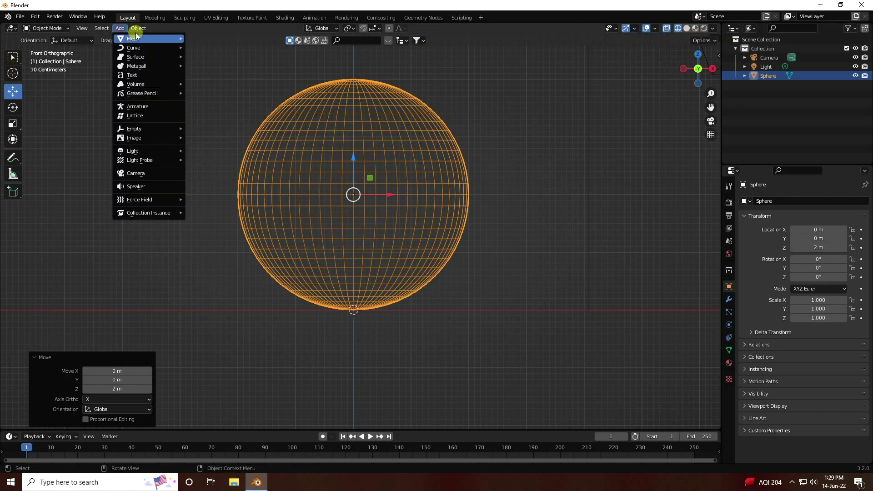
mouse_move(155, 39)
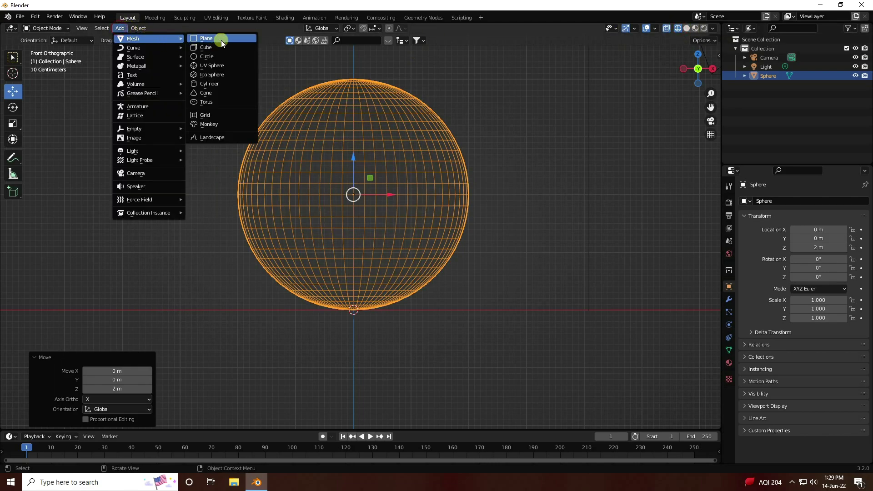
left_click(223, 86)
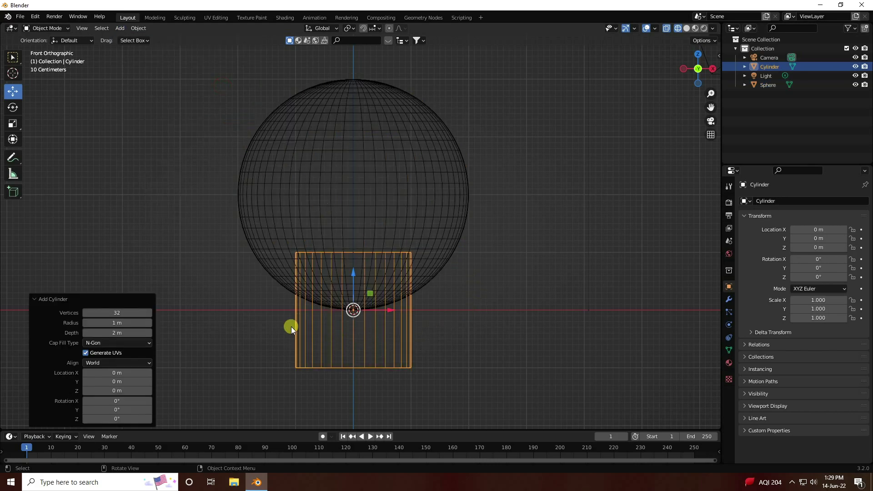
left_click_drag(117, 312, 157, 309)
left_click_drag(107, 323, 174, 323)
left_click(109, 323)
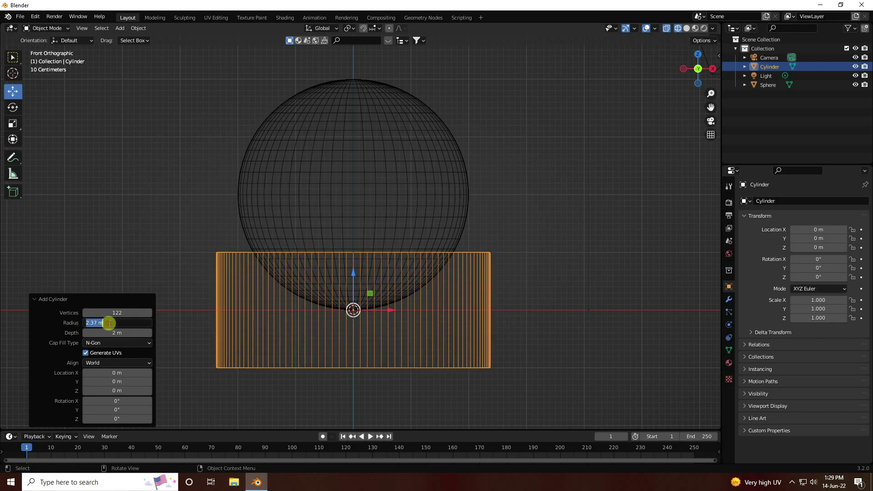
left_click(114, 333)
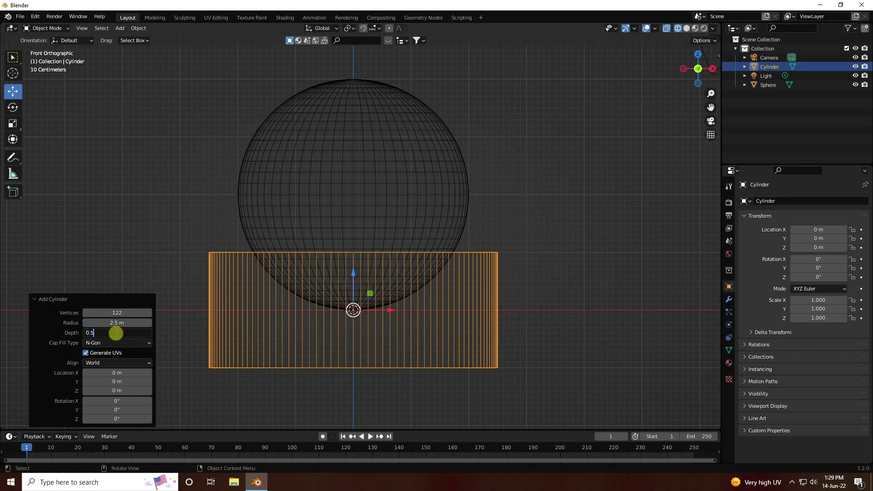
key("Return")
left_click_drag(355, 274, 359, 332)
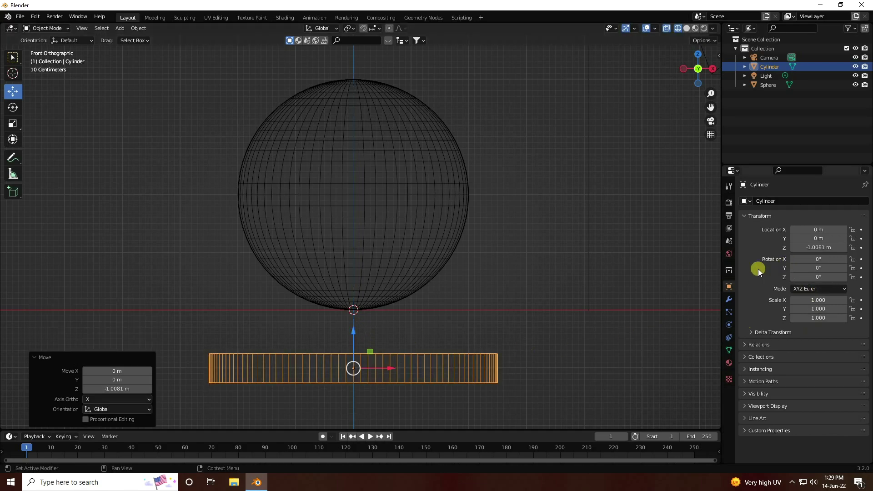
Give the cylinder a Bevel modifier with 0.05 m amount and 26 segments
left_click(728, 299)
left_click(759, 202)
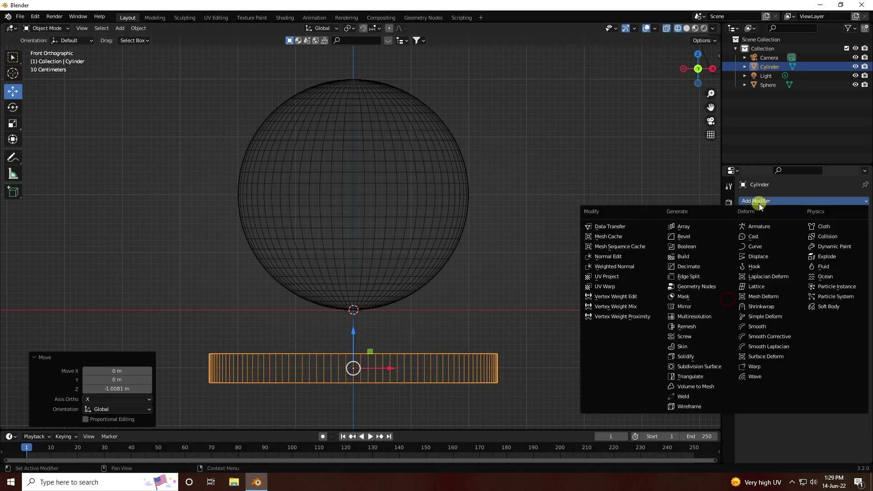
left_click(700, 236)
scroll(447, 403, "up", 5)
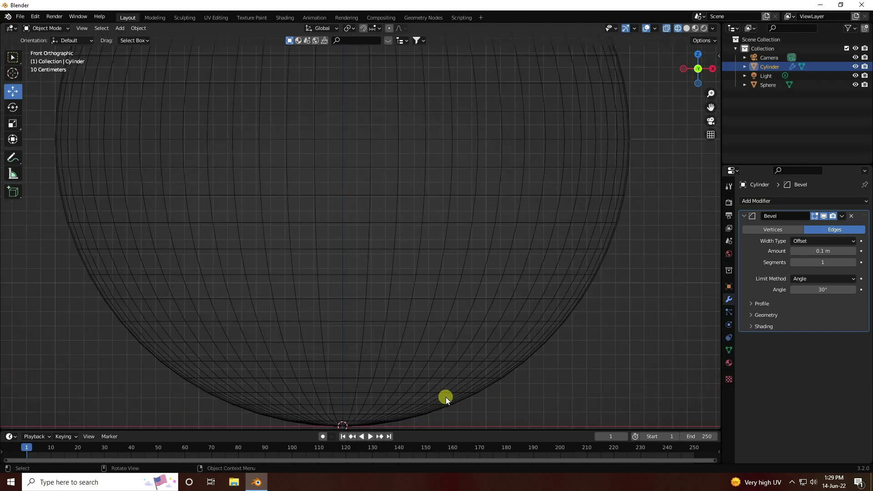
middle_click_drag(465, 329, 476, 93, "shift")
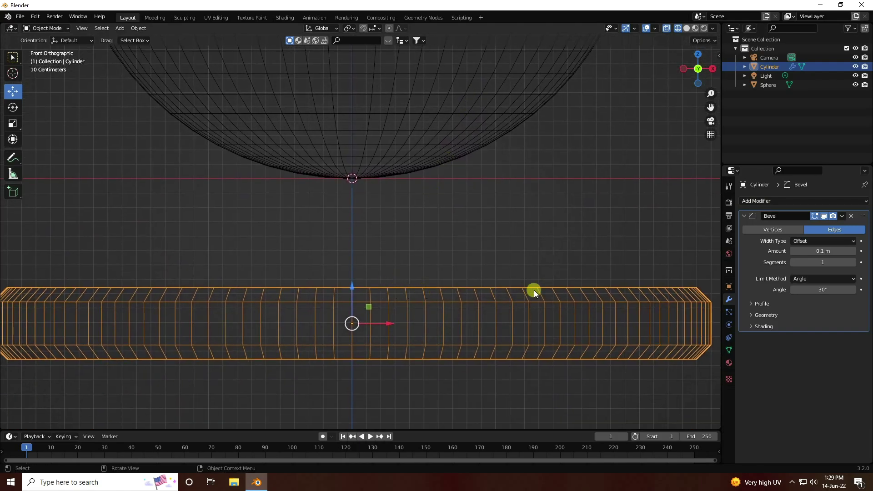
mouse_move(821, 253)
left_mouse_down()
mouse_move(839, 251)
mouse_move(821, 253)
left_mouse_up()
left_click(821, 253)
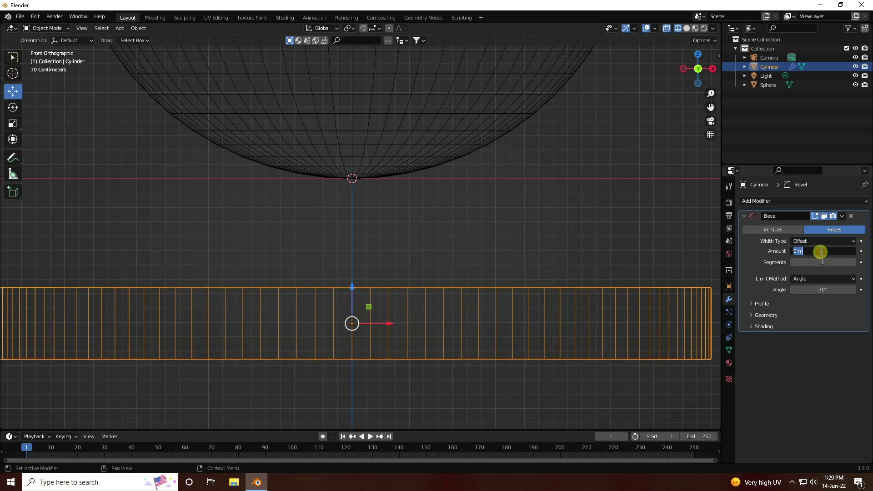
key("Return")
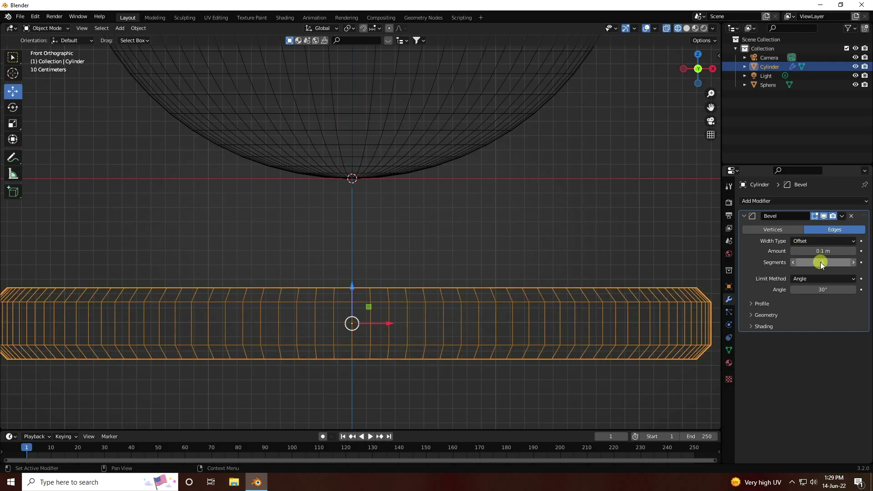
left_click_drag(819, 261, 846, 263)
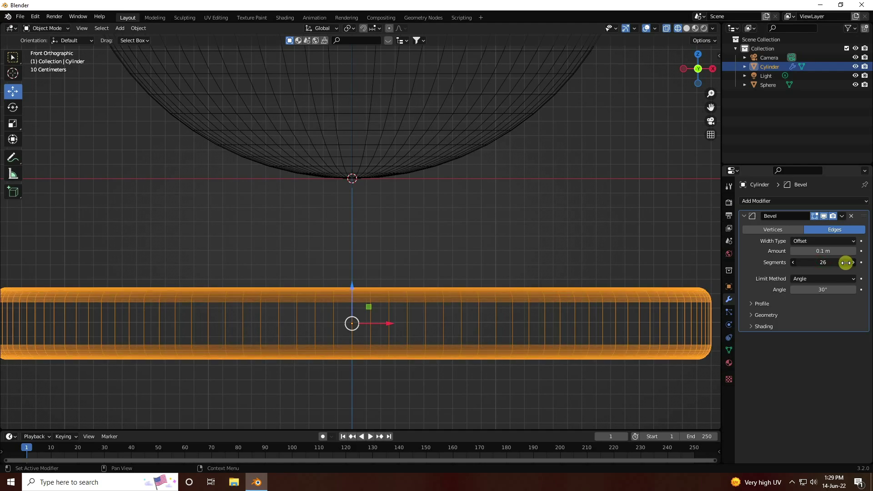
left_click(823, 252)
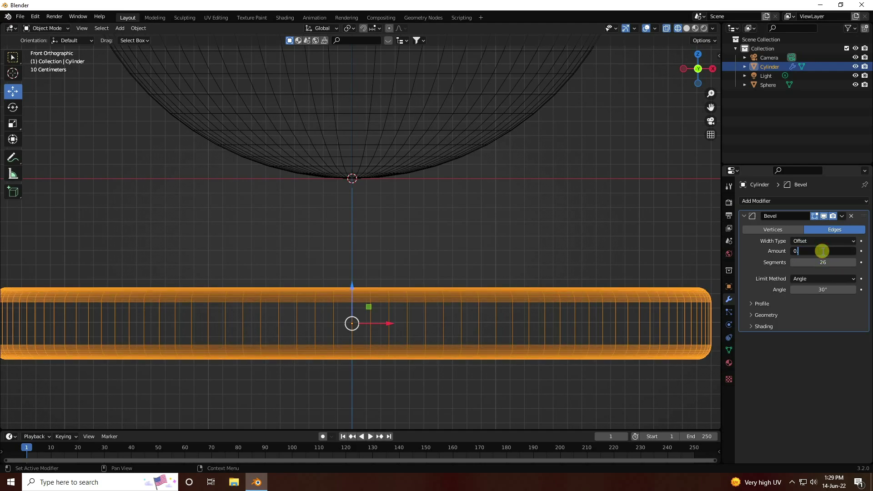
key("Return")
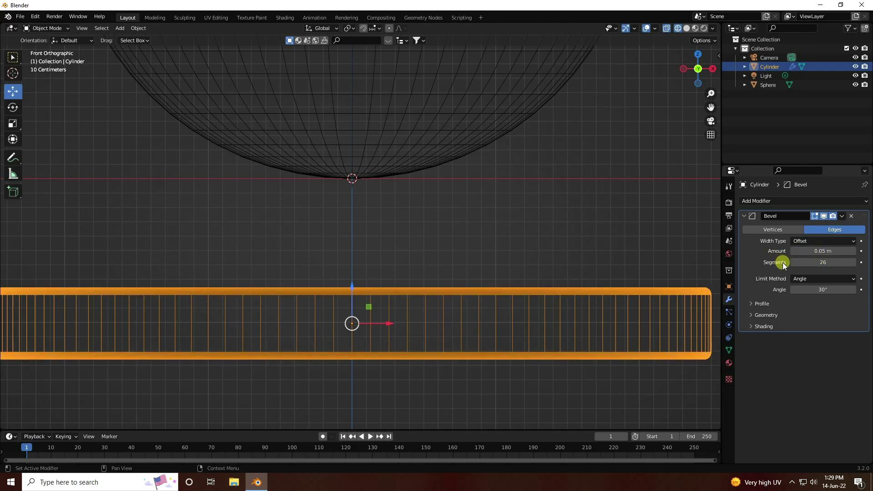
scroll(415, 268, "down", 4)
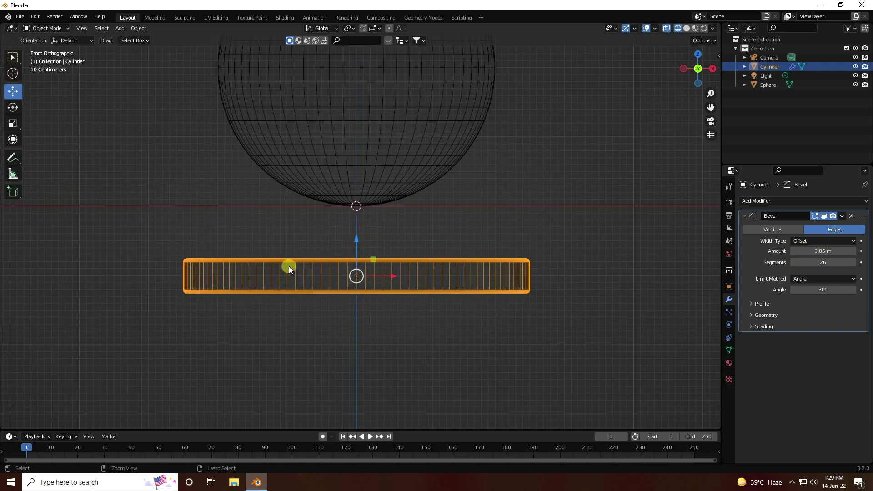
Paste a copy of the cylinder, scale it to 0.783 and raise it 0.36753 m
key("ctrl+c")
key("ctrl+v")
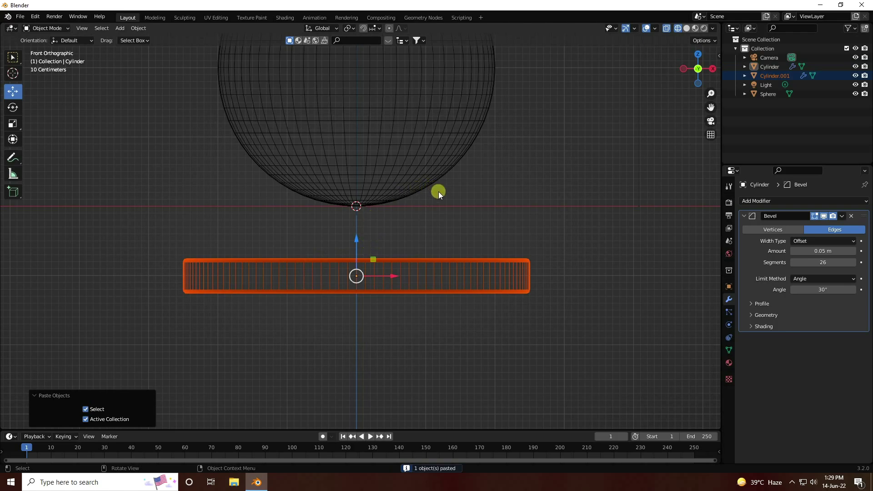
key("s")
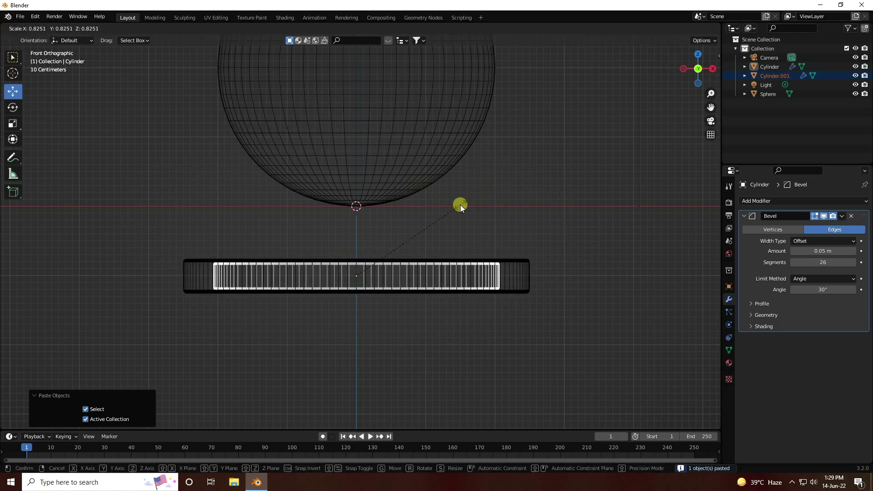
left_click(455, 208)
left_click_drag(356, 241, 357, 210)
Return to solid shading and view the stepped base from the front
middle_click_drag(359, 238, 364, 251)
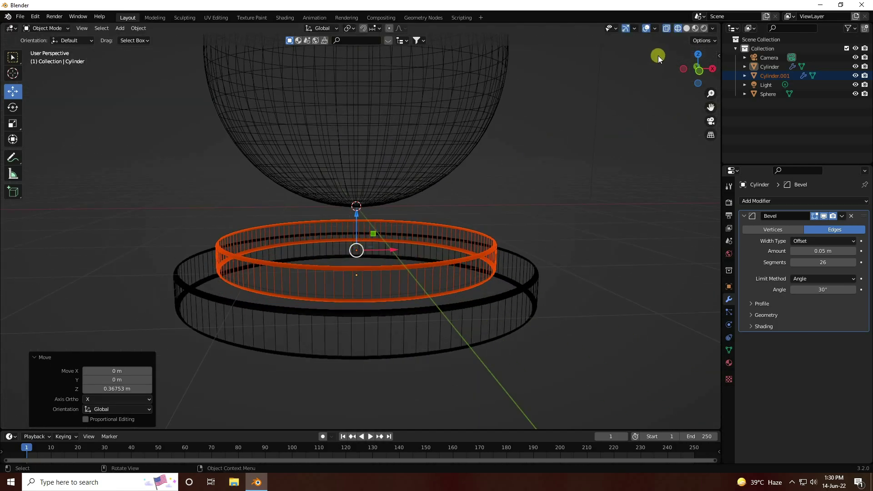
left_click(686, 28)
scroll(449, 200, "down", 3)
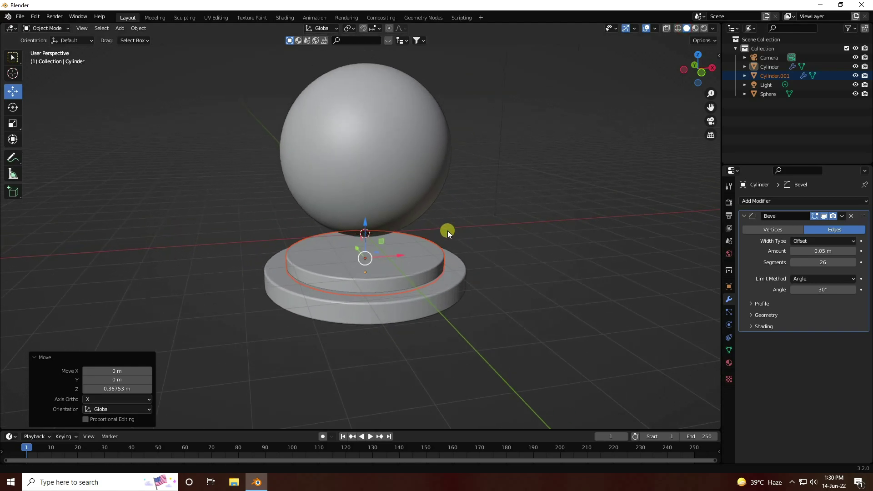
scroll(442, 250, "up", 4)
middle_click_drag(434, 272, 412, 260)
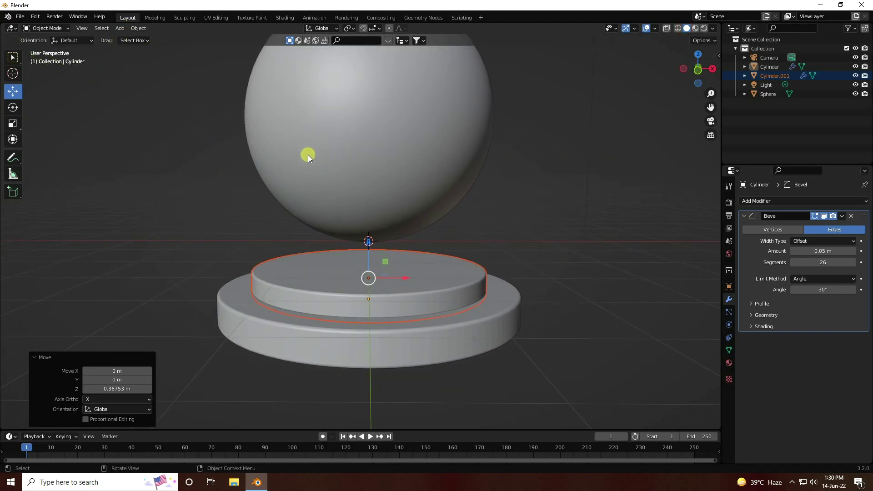
key("KP_1")
Add a 258-vertex cylinder, shrink it and lower it 0.441 m onto the base as a disc
left_click(137, 30)
mouse_move(120, 28)
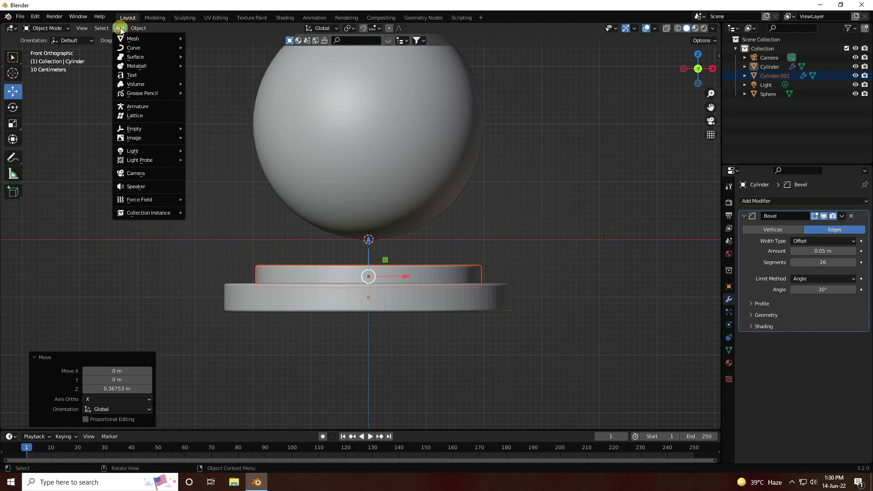
mouse_move(151, 38)
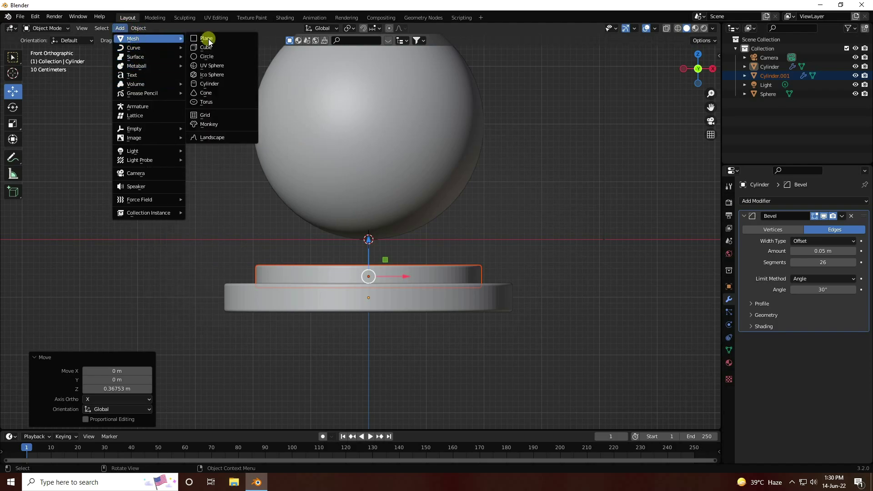
left_click(236, 86)
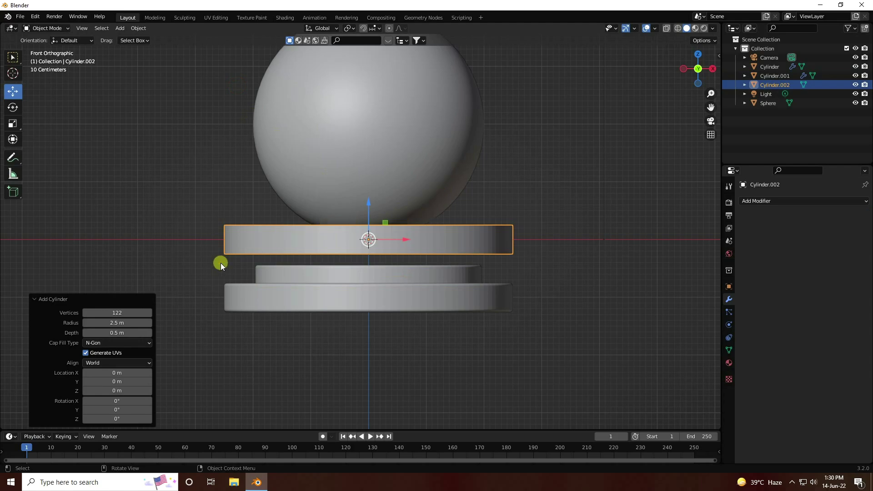
left_click_drag(118, 312, 189, 311)
key("s")
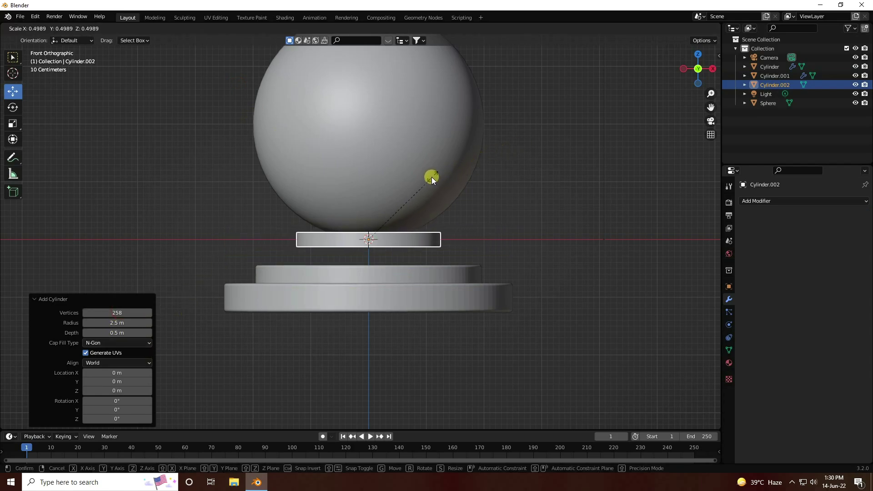
left_click(403, 181)
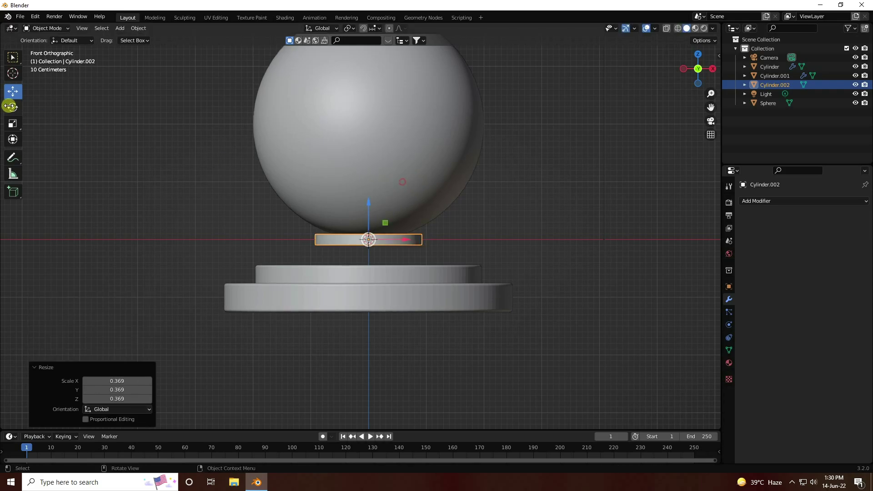
left_click_drag(368, 204, 367, 227)
key("s")
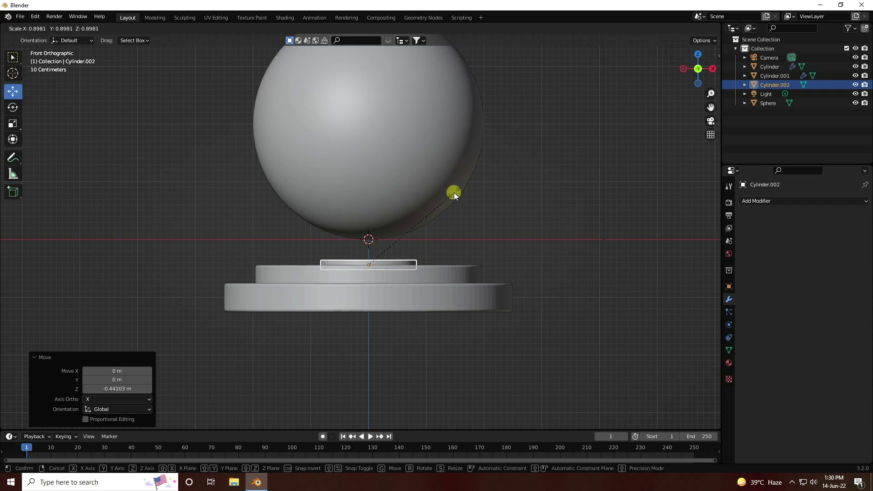
left_click(454, 192)
middle_click_drag(399, 238, 425, 254)
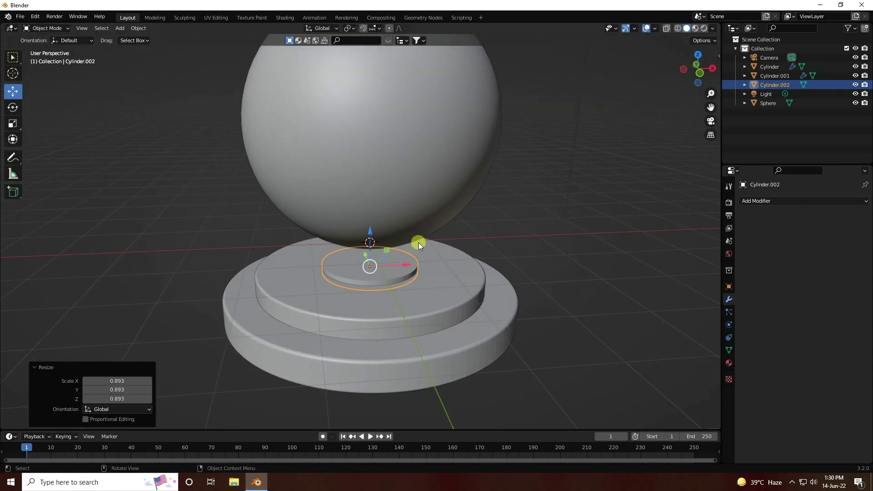
scroll(418, 242, "down", 2)
Paste a copy of the small disc, enlarge it, lower it beneath the disc and rescale slightly
key("ctrl+c")
key("ctrl+v")
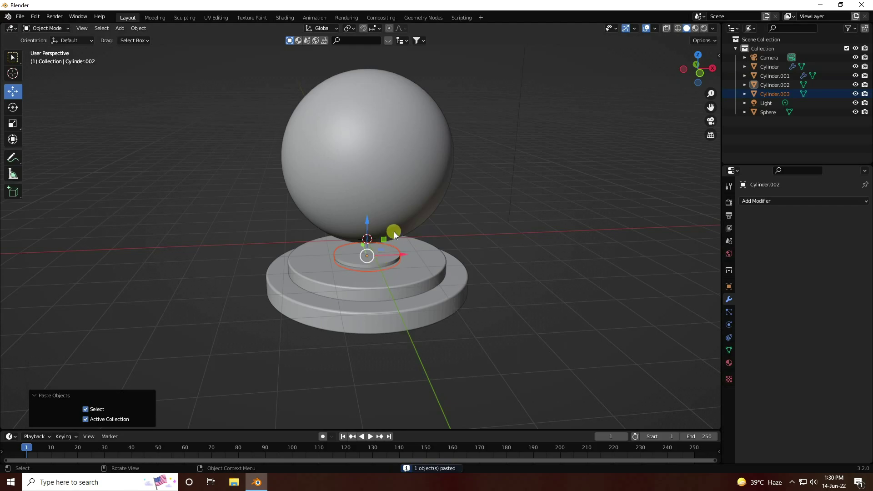
key("s")
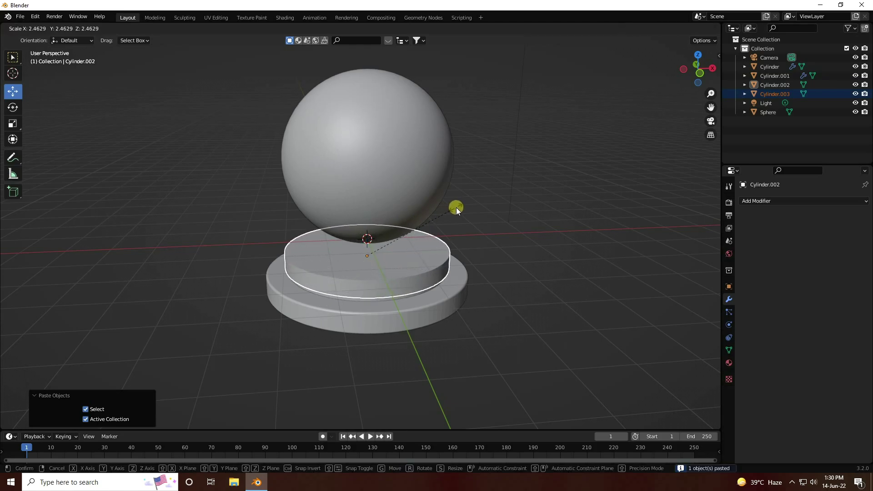
left_click(461, 207)
left_click_drag(370, 218, 370, 243)
scroll(392, 315, "up", 6)
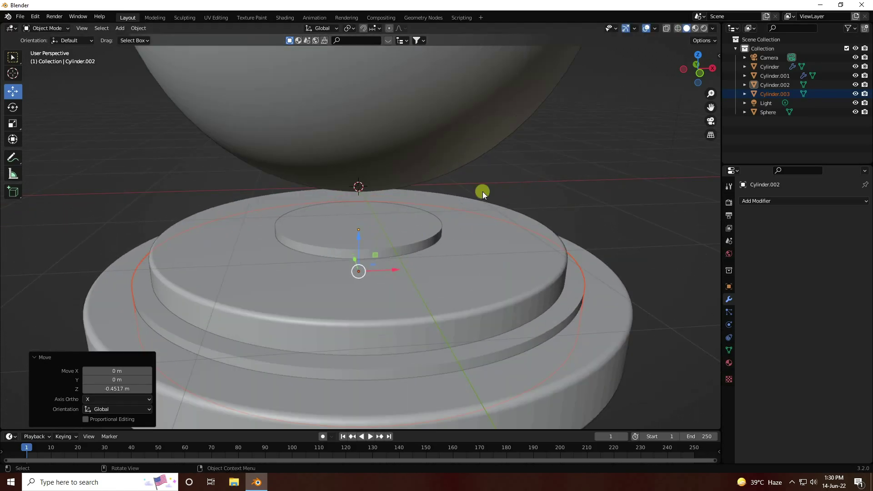
key("s")
left_click(508, 161)
scroll(396, 261, "down", 4)
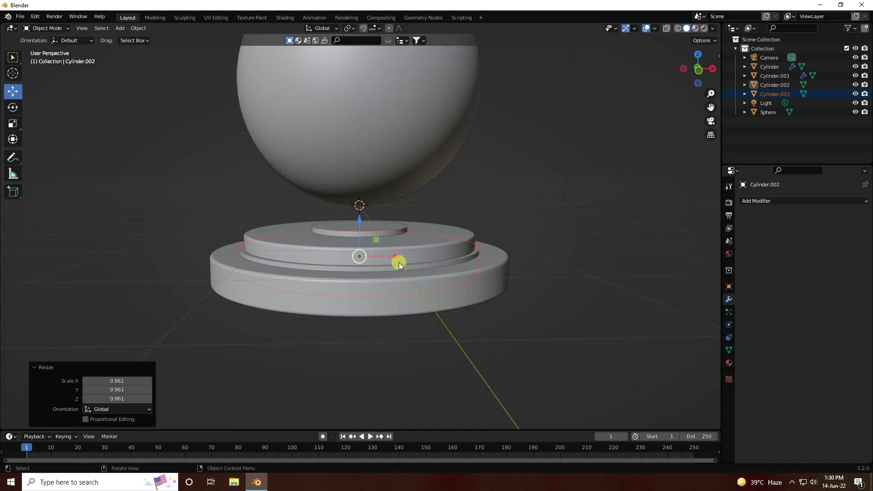
middle_click_drag(400, 263, 405, 276)
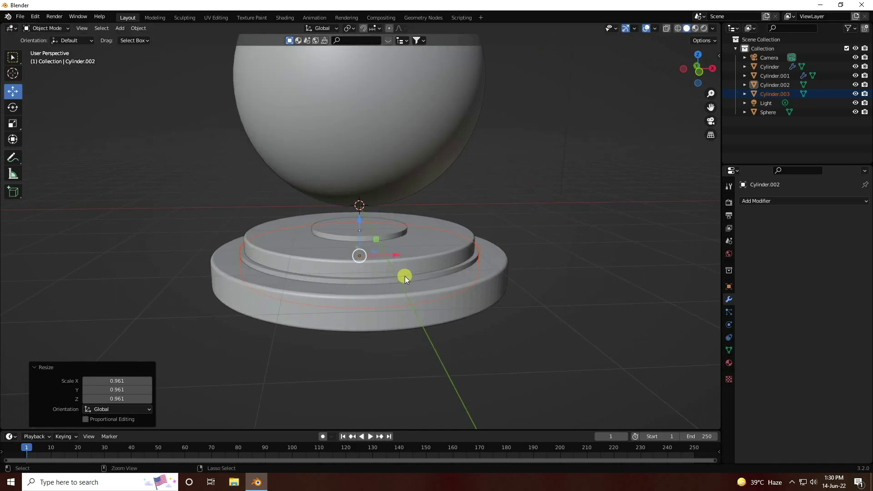
Paste another copy, enlarge it, lower it about 0.5 m and scale to 0.886 as the bottom tier
key("ctrl+c")
key("ctrl+v")
key("s")
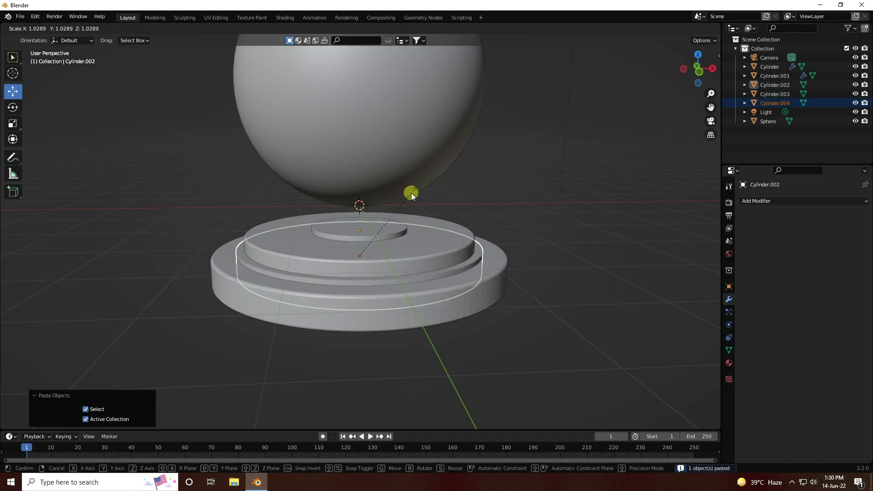
left_click(446, 184)
left_click_drag(359, 220, 362, 254)
key("s")
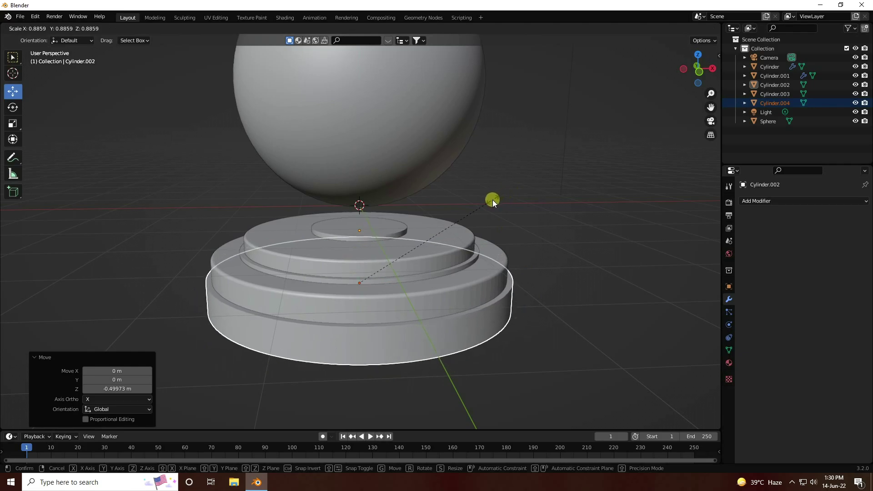
left_click(493, 201)
middle_click_drag(487, 239, 476, 265)
scroll(402, 269, "down", 7)
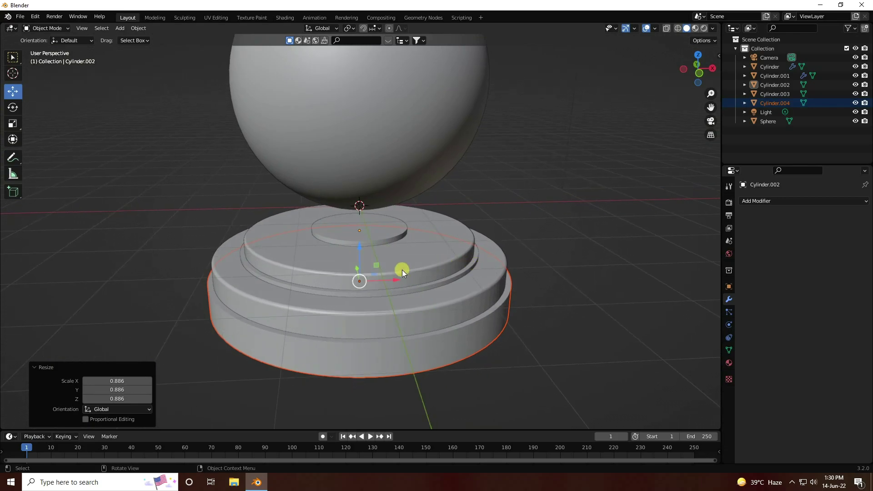
Add a plane and scale it up to 4.599
left_click(120, 28)
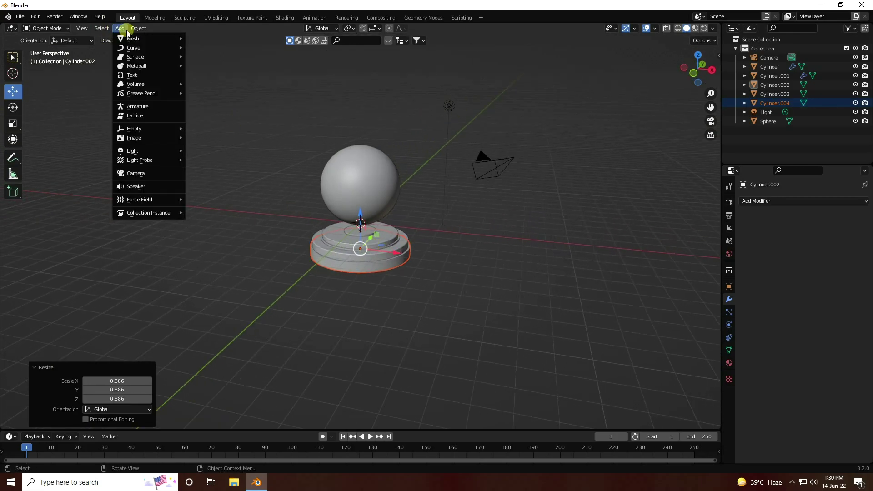
mouse_move(150, 38)
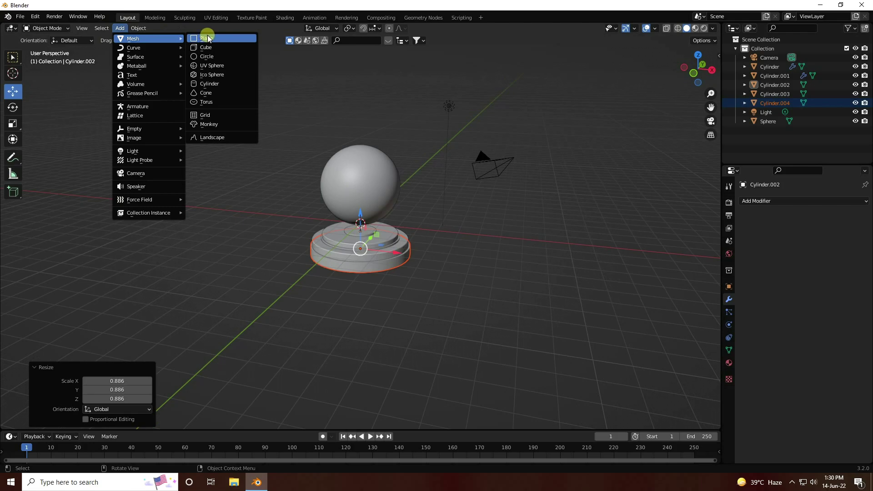
left_click(207, 38)
middle_click_drag(336, 206, 299, 217)
key("s")
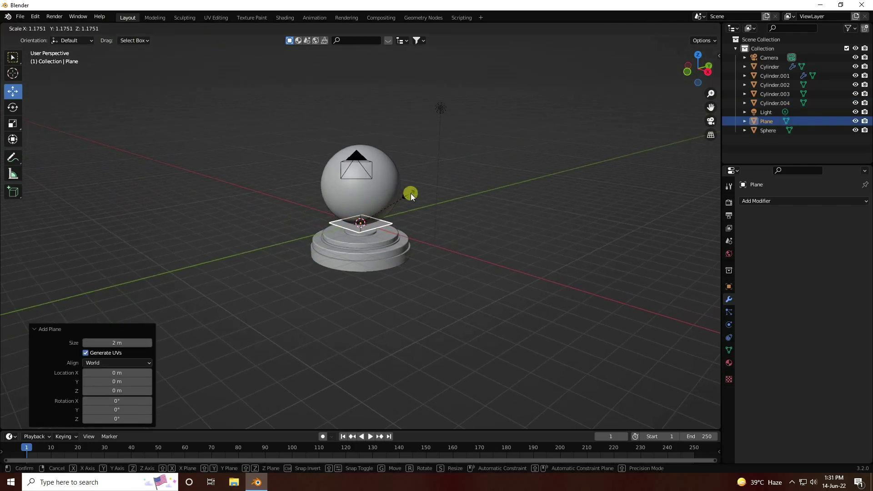
left_click(592, 158)
key("s")
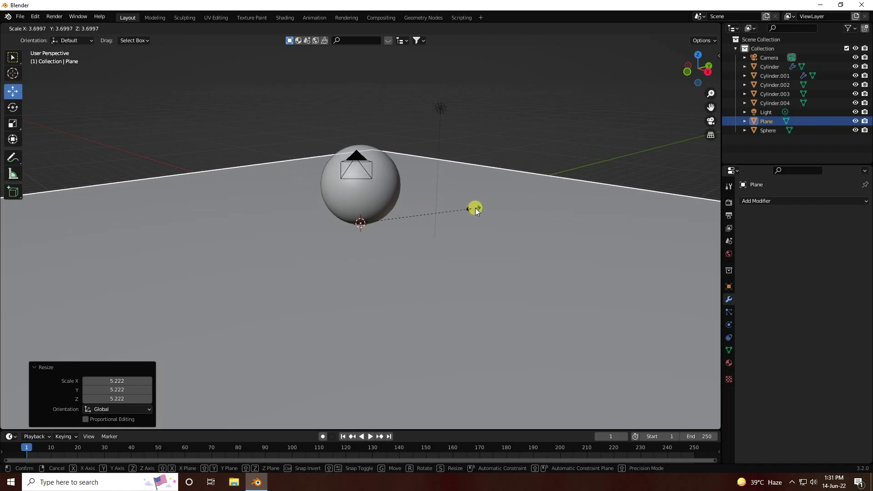
left_click(501, 206)
middle_click_drag(500, 206, 392, 244)
Lower the plane 1.2365 m beneath the stepped base as a floor
key("KP_1")
scroll(392, 225, "up", 5)
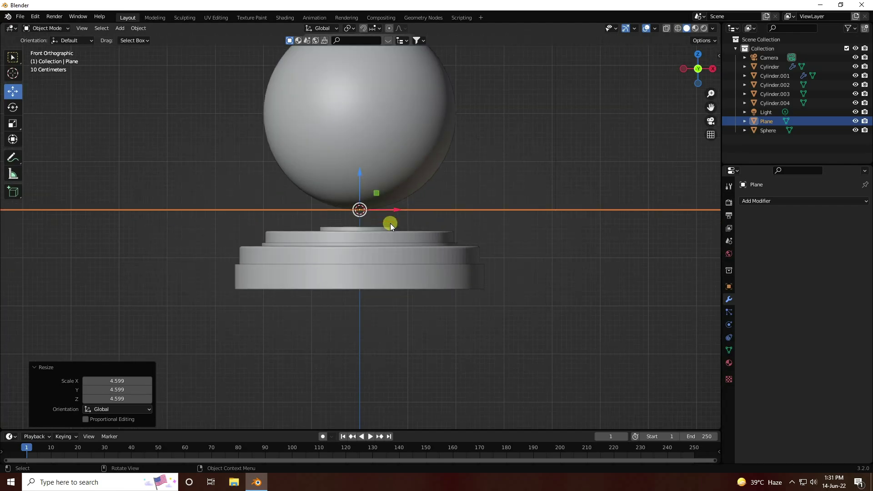
left_click_drag(356, 166, 370, 239)
scroll(386, 244, "down", 2)
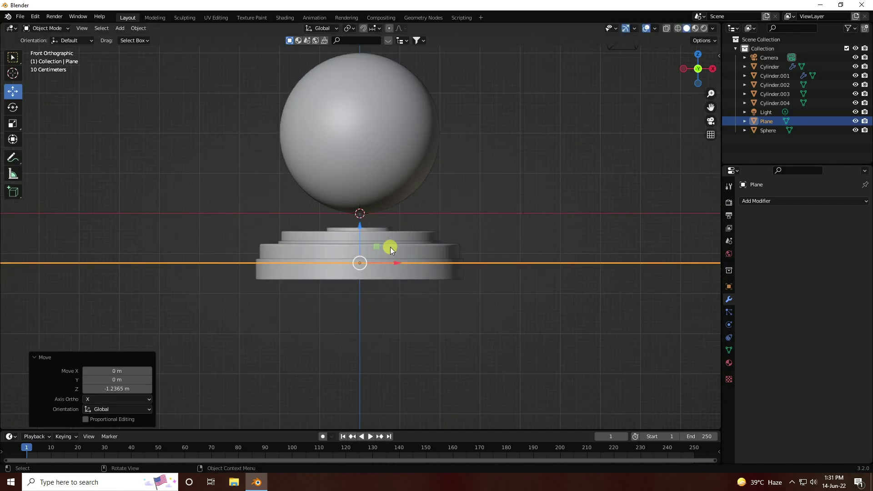
middle_click_drag(390, 247, 341, 255)
scroll(346, 257, "down", 8)
middle_click_drag(404, 255, 412, 247)
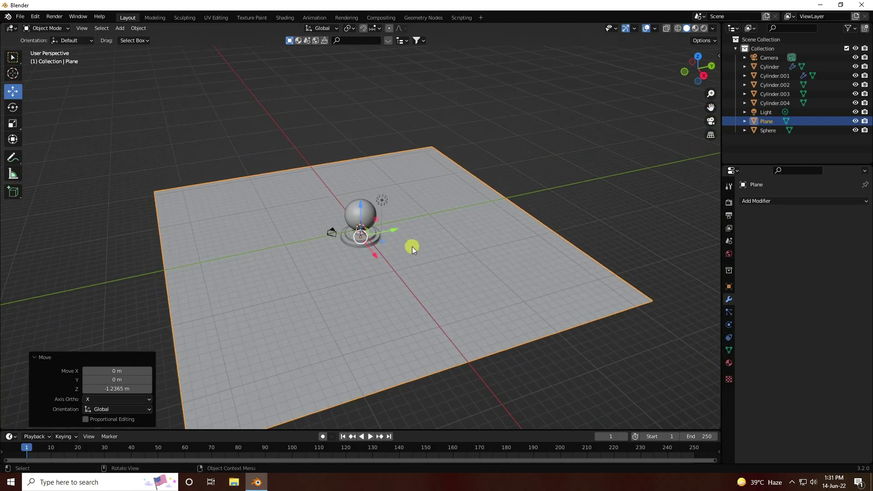
In Edit Mode, extrude the floor's back edge straight up into a tall wall
left_click(47, 29)
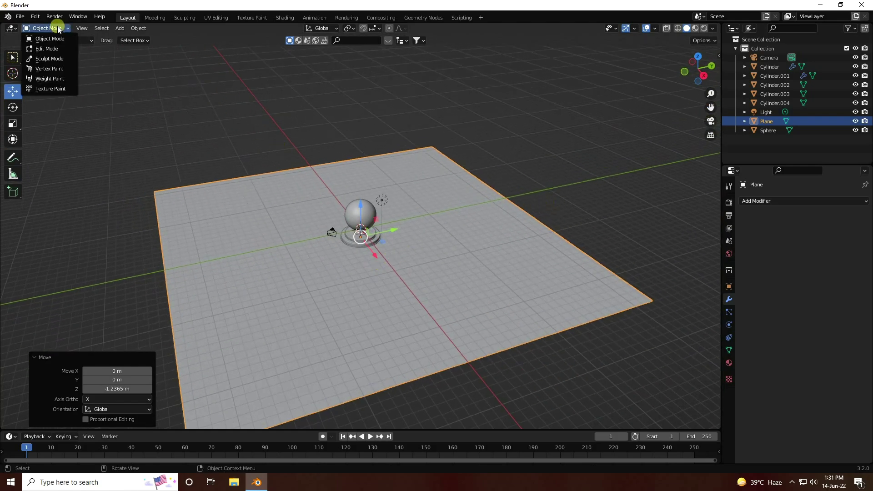
left_click(48, 48)
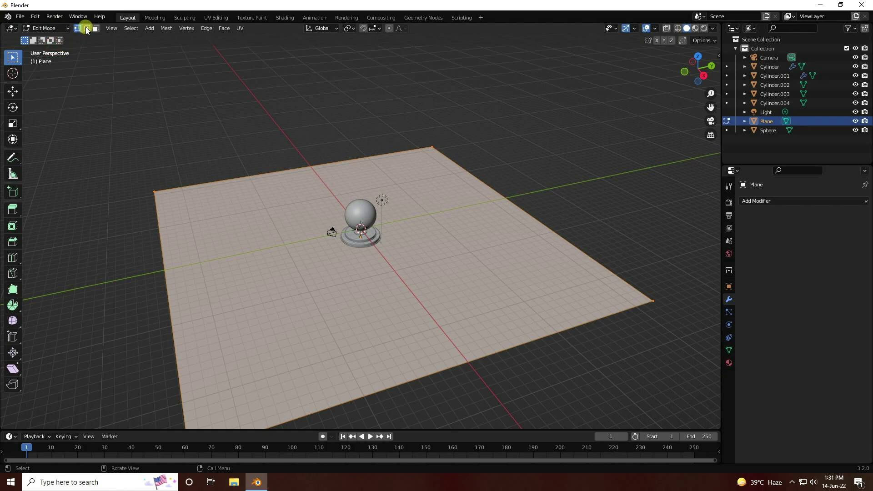
left_click(86, 28)
left_click(502, 191)
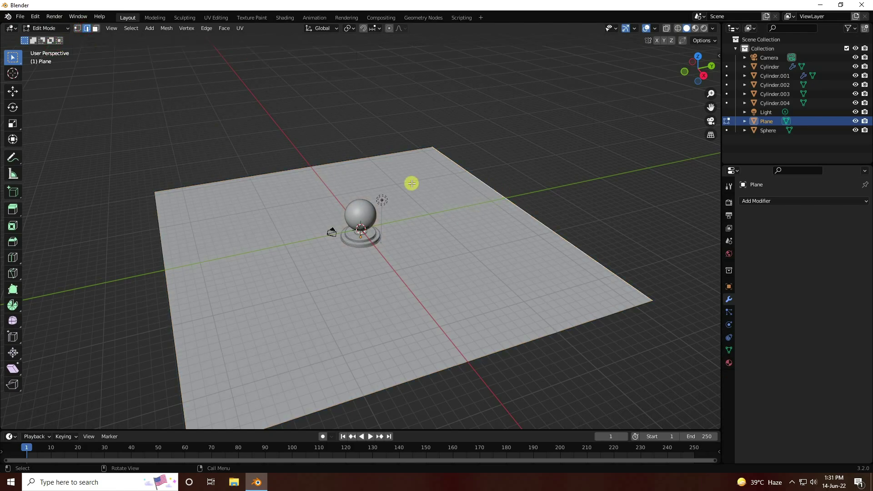
key("e")
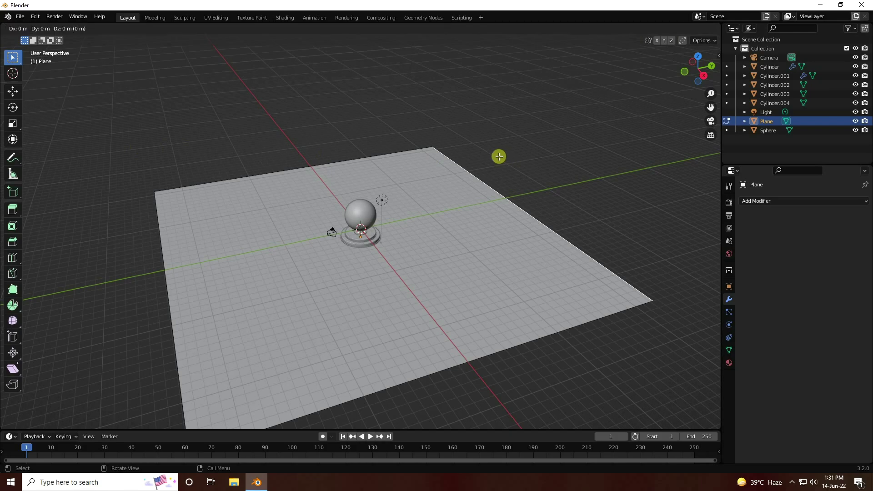
right_click(495, 156)
left_click(5, 89)
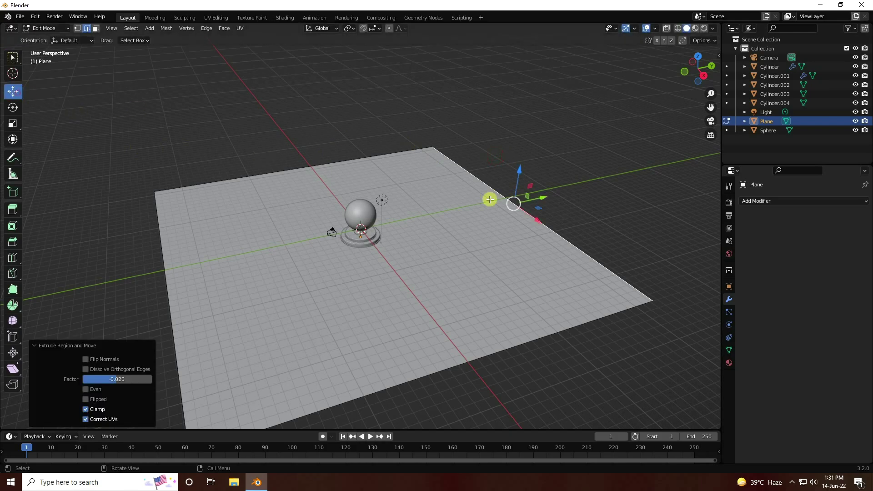
left_click_drag(517, 173, 583, 349)
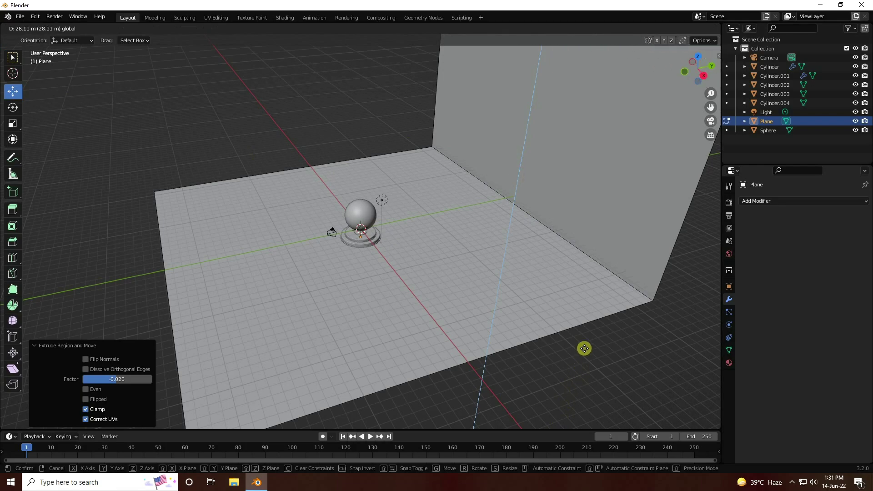
scroll(404, 347, "down", 4)
scroll(488, 236, "up", 3)
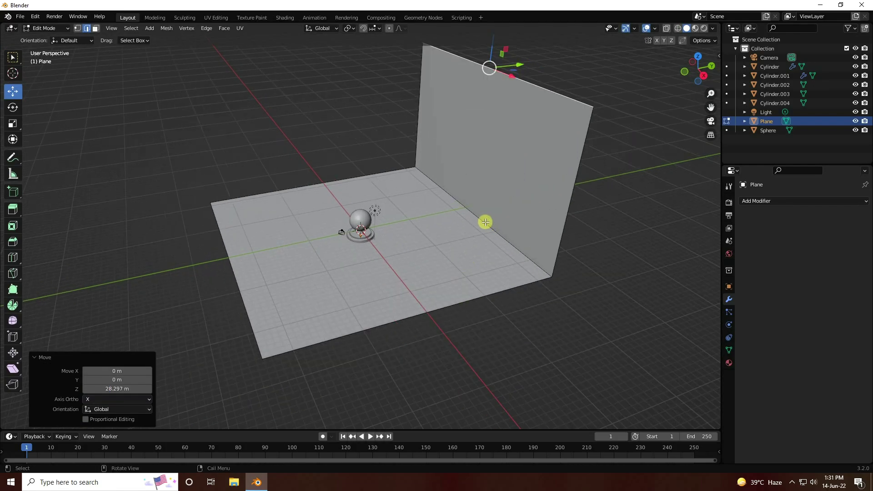
Round the floor-wall corner edge with a 0.2 m, 50-segment Bevel, then return to Object Mode
left_click(484, 222)
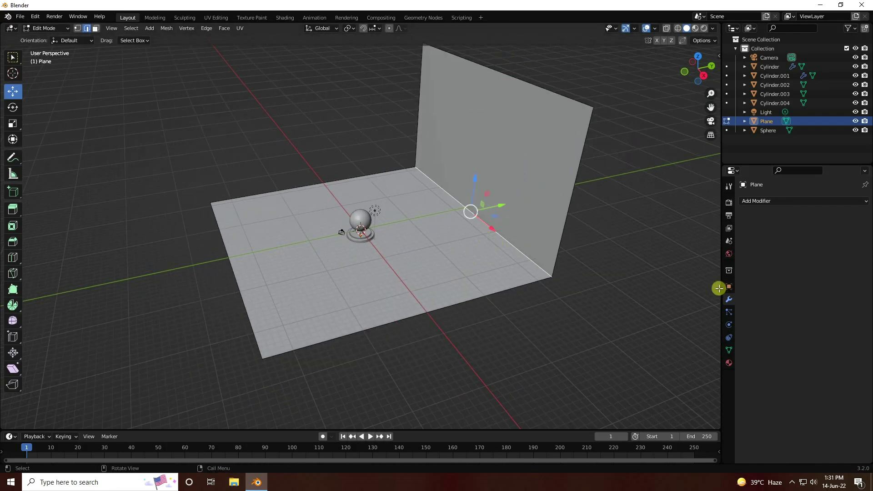
left_click(754, 200)
left_click(684, 236)
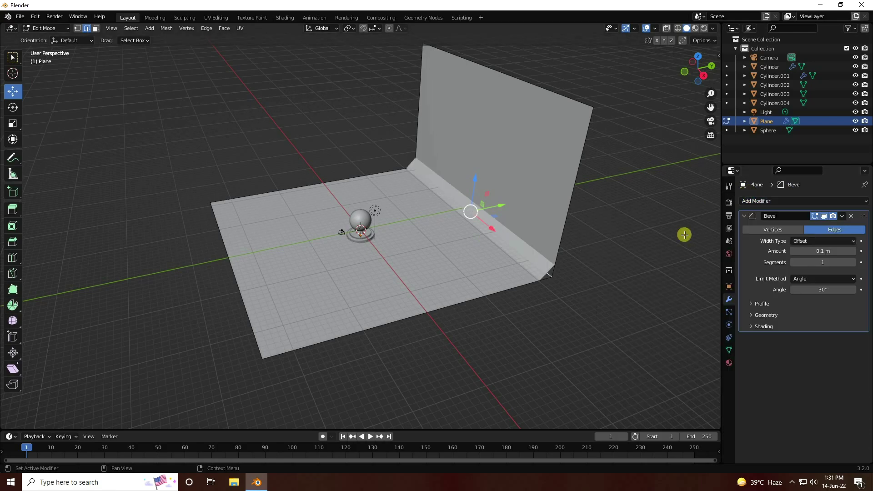
mouse_move(815, 252)
left_mouse_down()
mouse_move(814, 262)
mouse_move(863, 267)
mouse_move(821, 263)
left_mouse_up()
left_click(816, 253)
type("0.2")
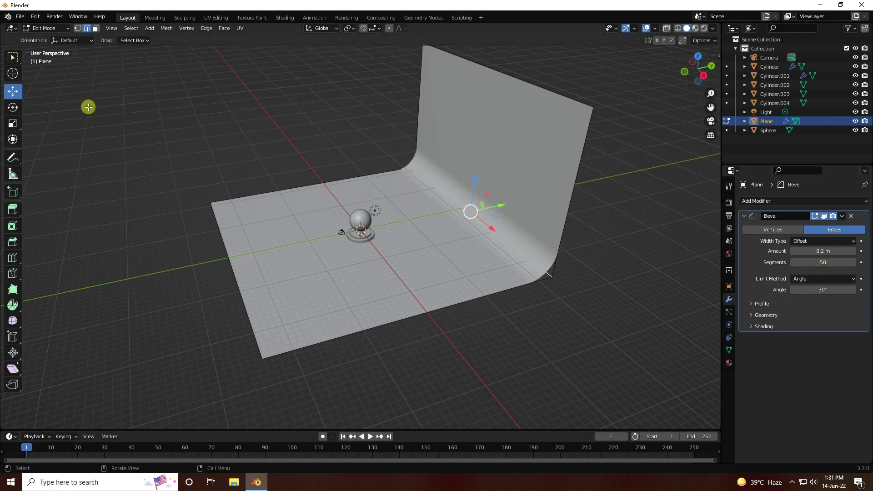
left_click(54, 39)
middle_click_drag(247, 134, 479, 242)
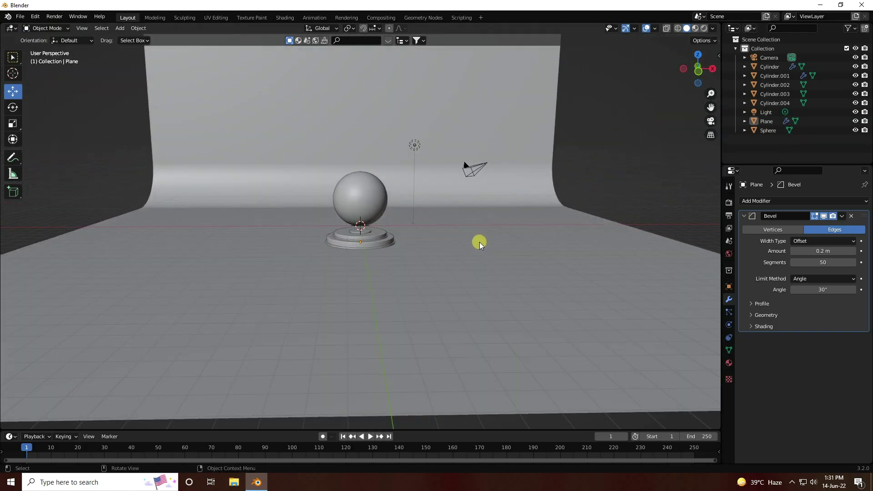
Look through the camera and set the Camera's rotation to X 90°, Y 0°, Z 0°
key("KP_0")
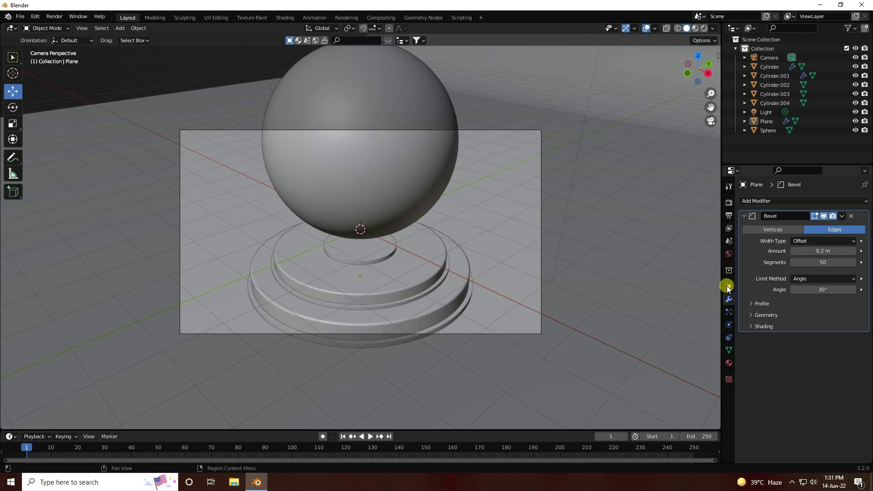
left_click(776, 58)
left_click(837, 260)
key("Tab")
type("00")
key("Tab")
type("0")
key("Return")
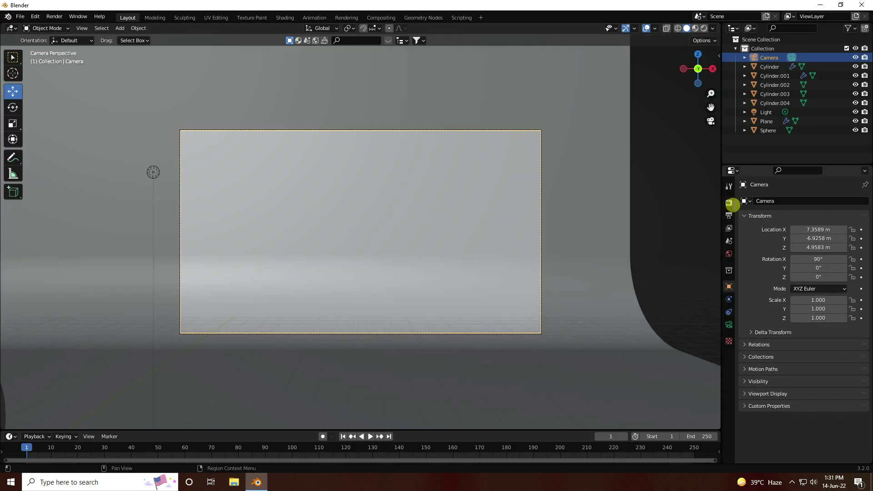
Place the camera at X 0, Y -15 m, Z 0 m
left_click(826, 229)
type("0")
key("Tab")
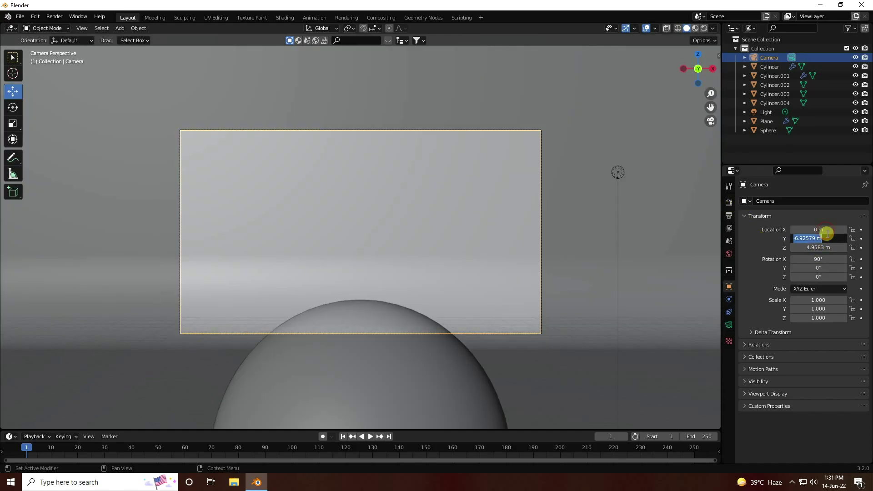
type("-15")
key("Tab")
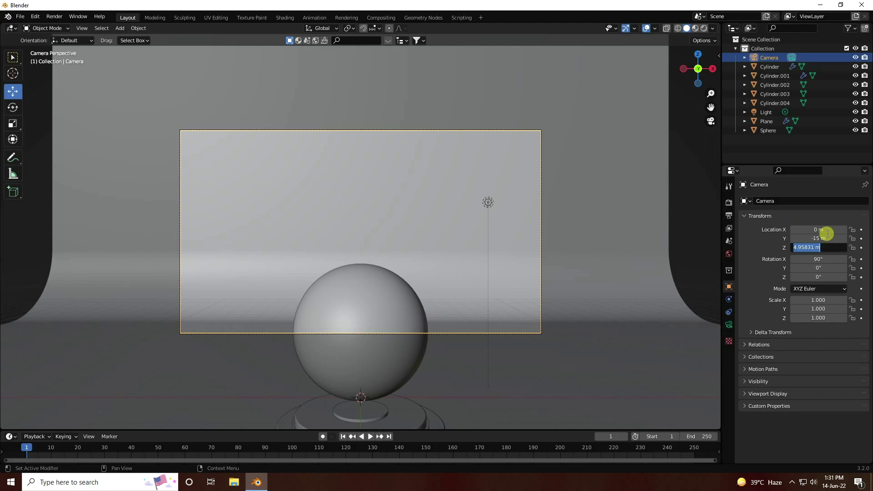
type("0")
key("Return")
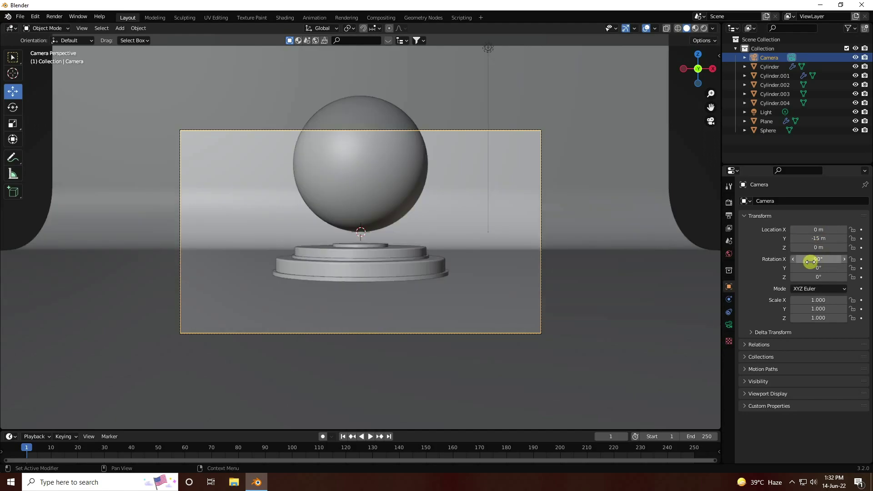
Pull the camera back to Y -17 m and raise it to Z 1 m
left_click_drag(816, 247, 760, 245)
left_click(820, 241)
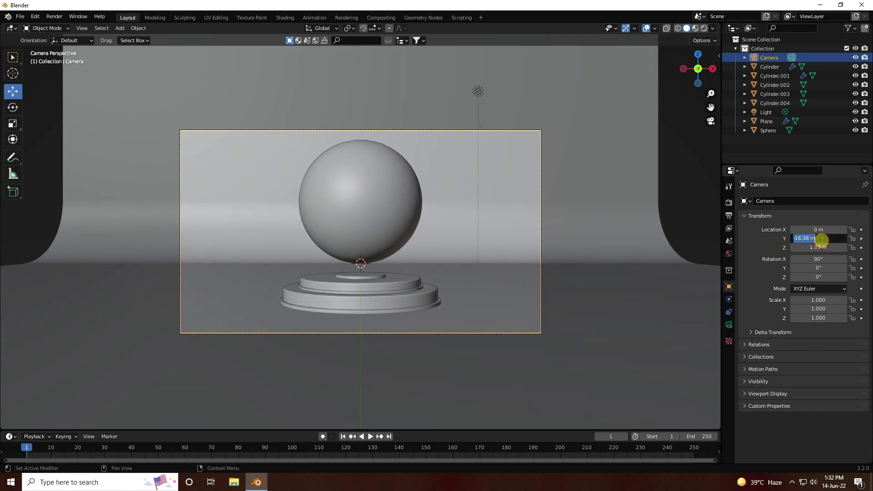
type("-17")
key("Return")
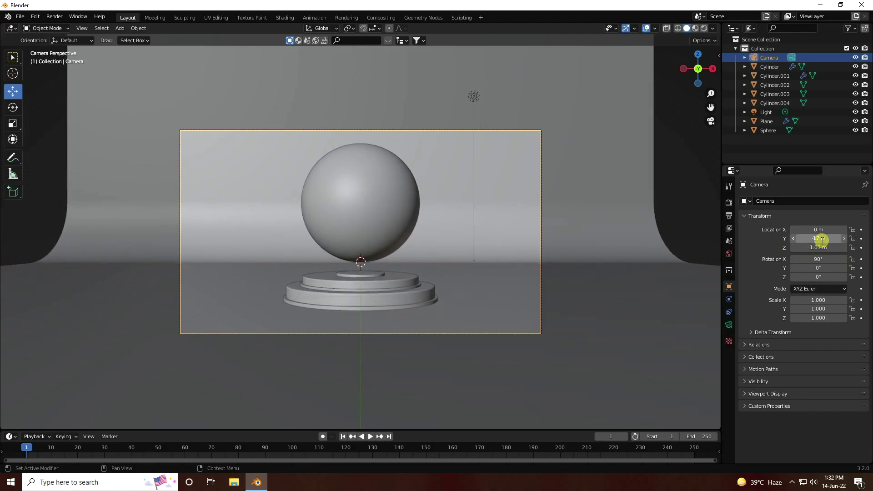
left_click(818, 248)
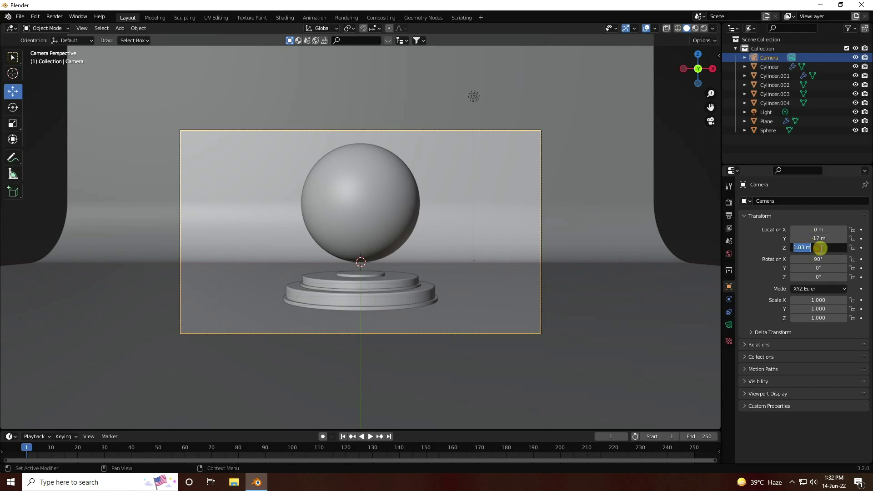
type("1")
key("Return")
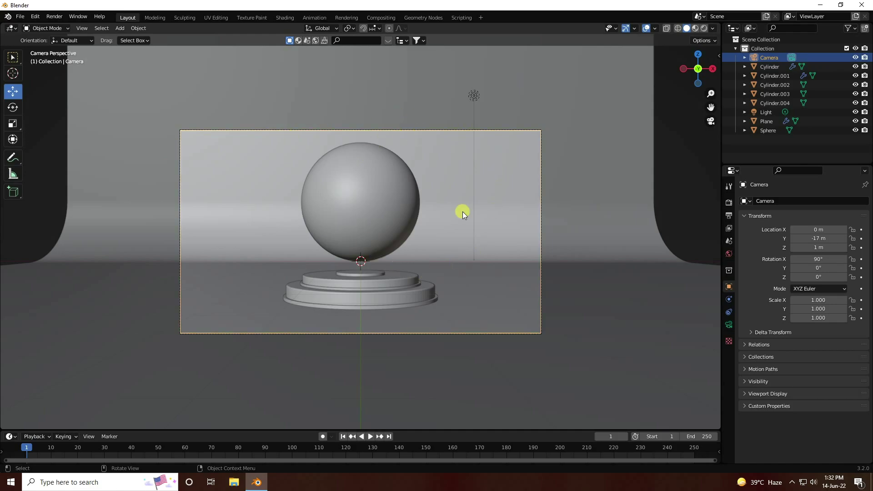
middle_click_drag(408, 251, 528, 98)
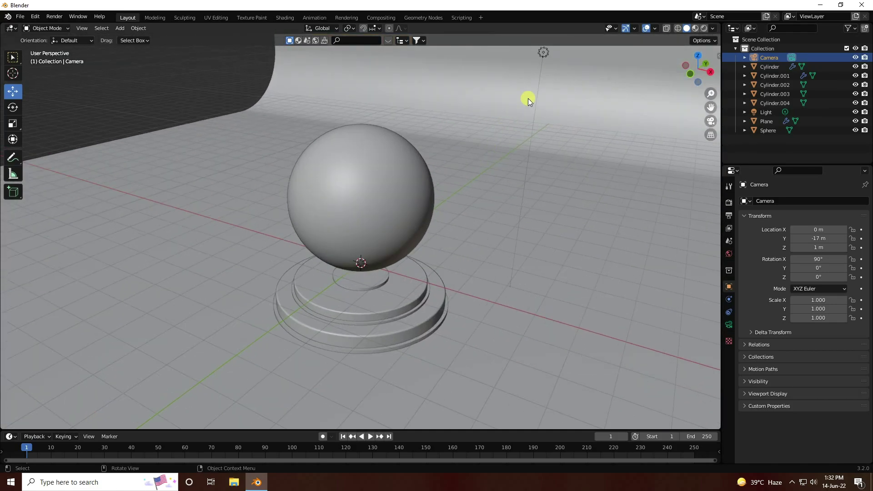
Set the point light's radius to 1 m
left_click(545, 53)
left_click(729, 325)
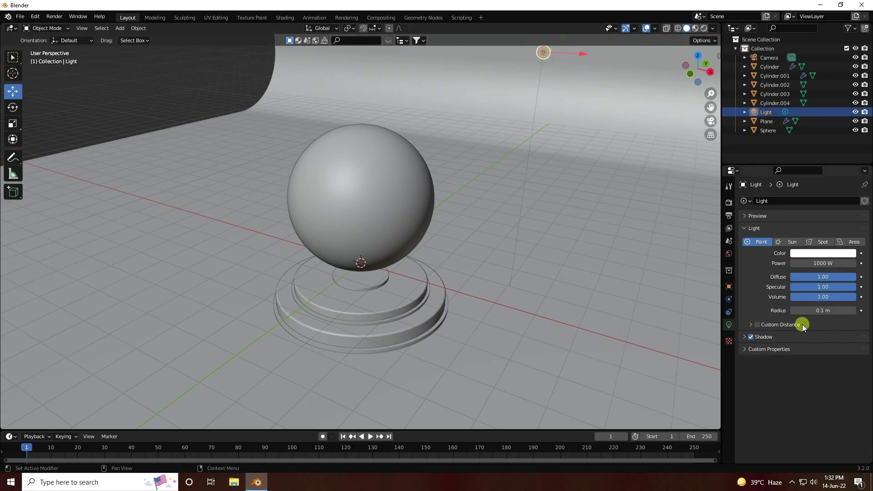
left_click(813, 311)
type("1")
key("Return")
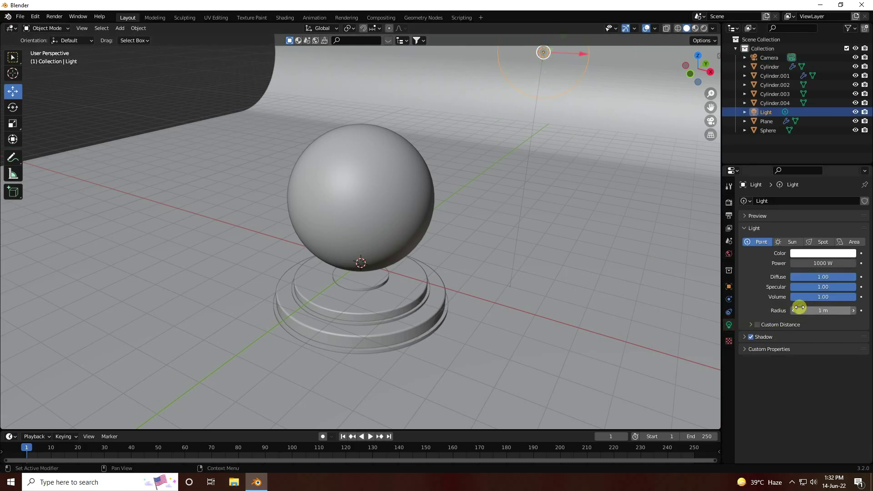
Move the light along Y, lower it on Z, and set its power to 500 W
middle_click_drag(507, 294, 447, 303)
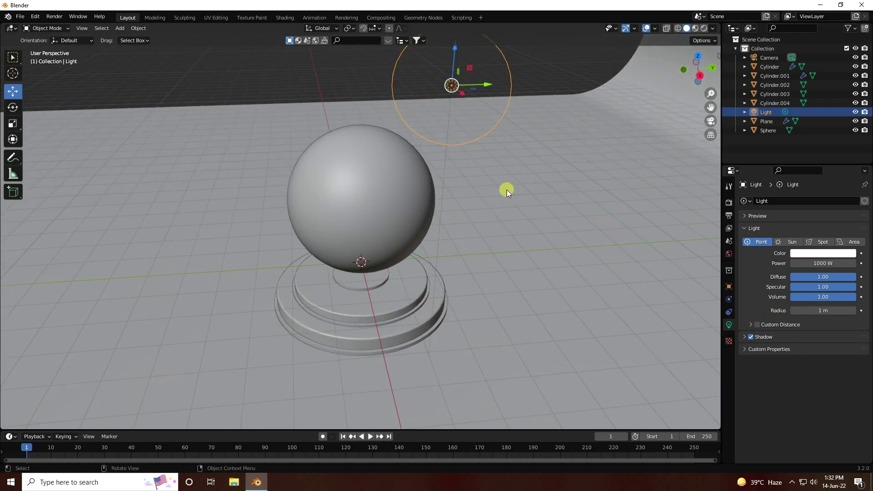
left_click_drag(479, 81, 419, 89)
middle_click_drag(419, 89, 462, 110)
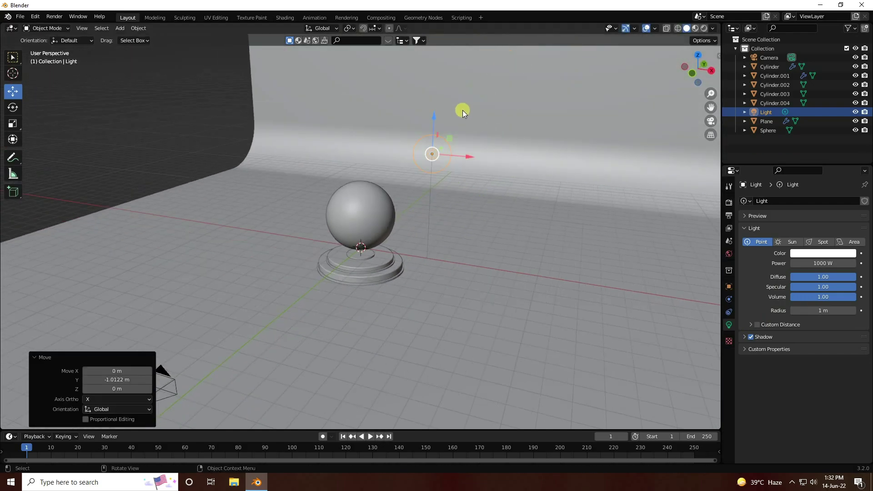
left_click_drag(434, 115, 496, 211)
middle_click_drag(496, 220, 477, 325)
left_click(833, 262)
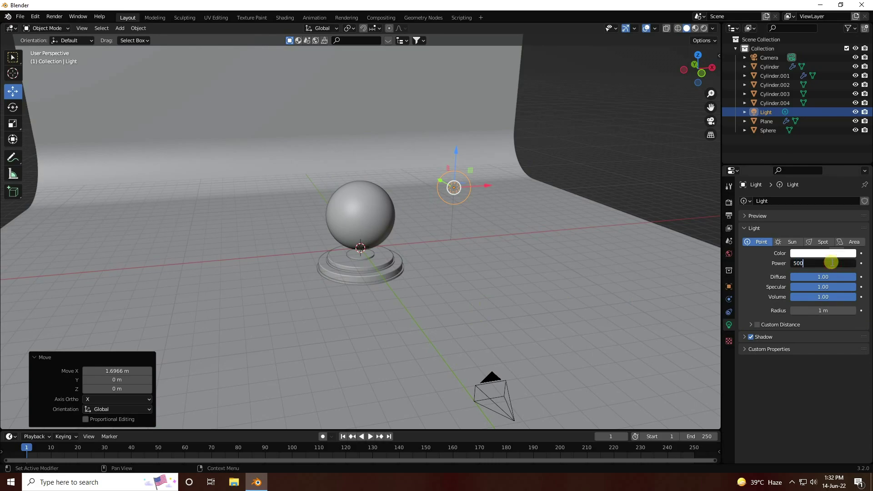
key("Return")
Copy and paste the light as Light.001 and slide it along -X to the sphere's far side
key("ctrl+c")
key("ctrl+v")
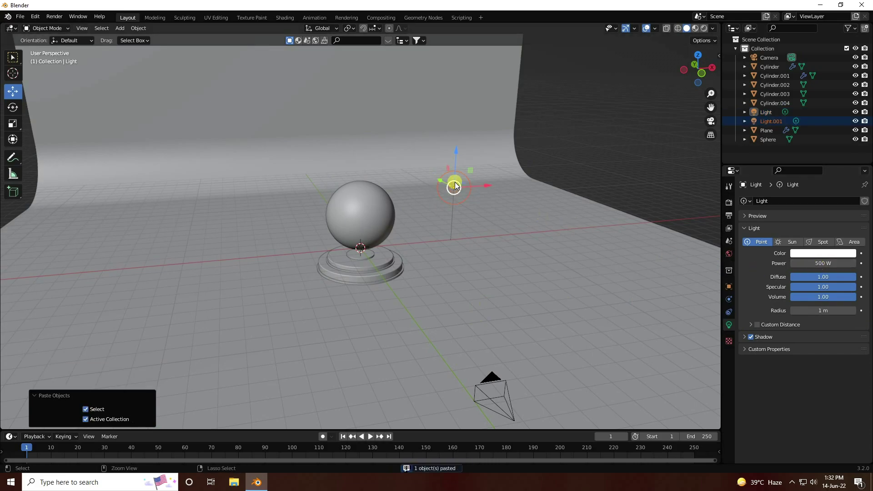
left_click_drag(486, 184, 287, 223)
middle_click_drag(334, 239, 318, 227)
key("KP_0")
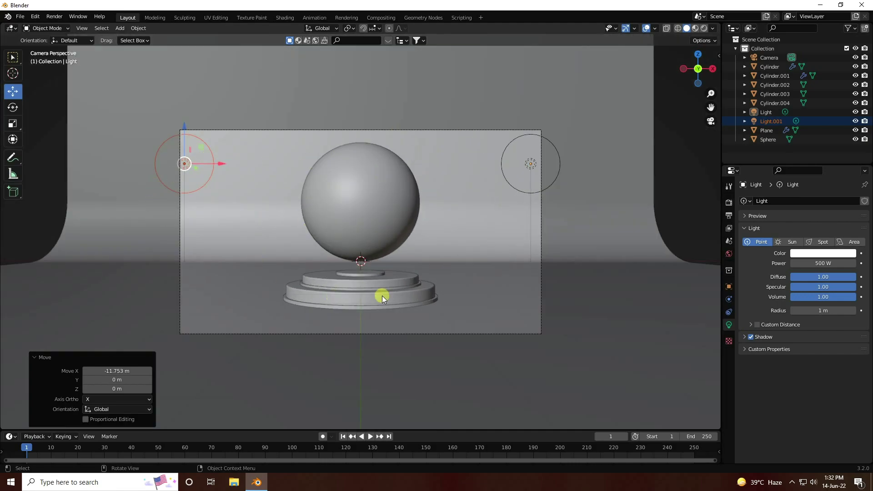
scroll(417, 217, "up", 2)
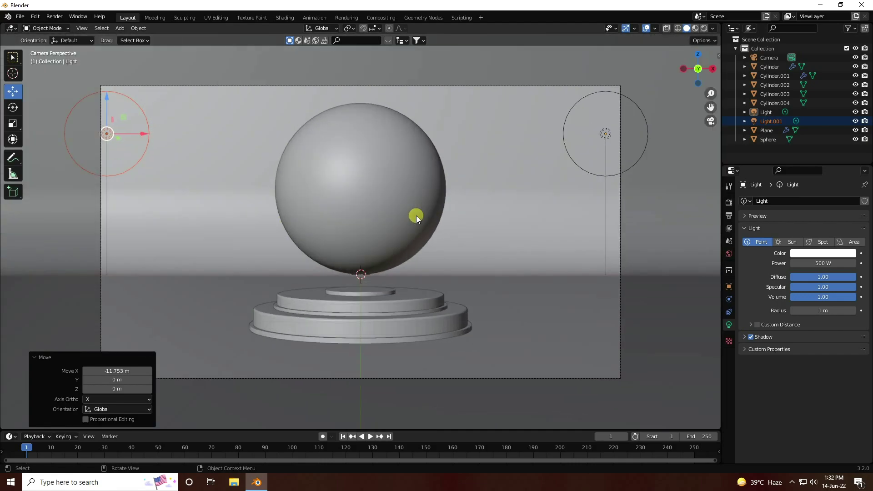
Make the world colour an Environment Texture with artist_workshop_8k.exr and switch to Material Preview
left_click(728, 253)
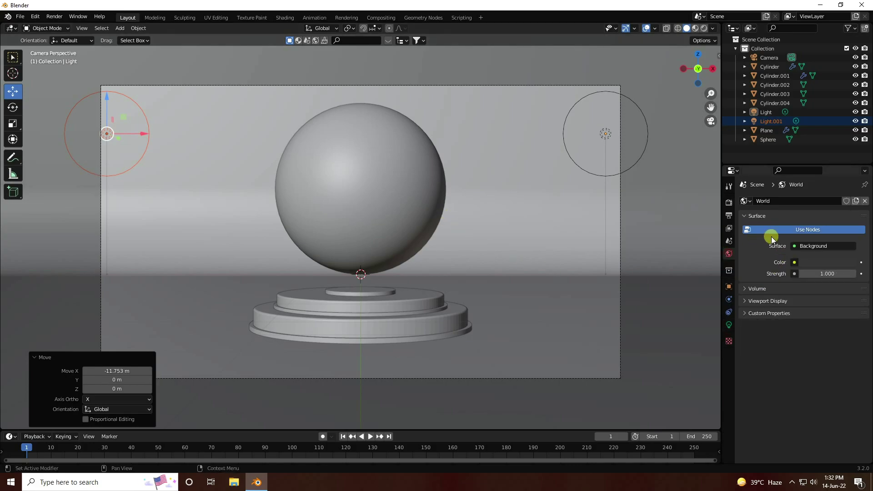
left_click(793, 262)
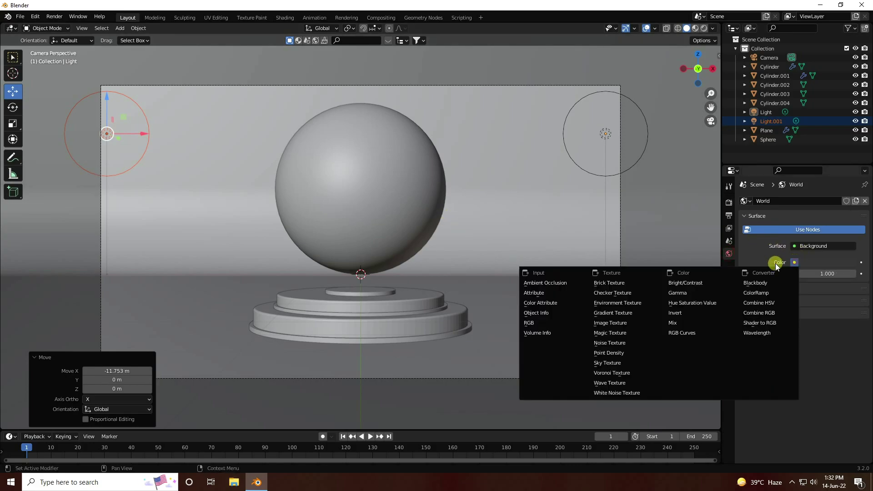
left_click(623, 304)
left_click(831, 273)
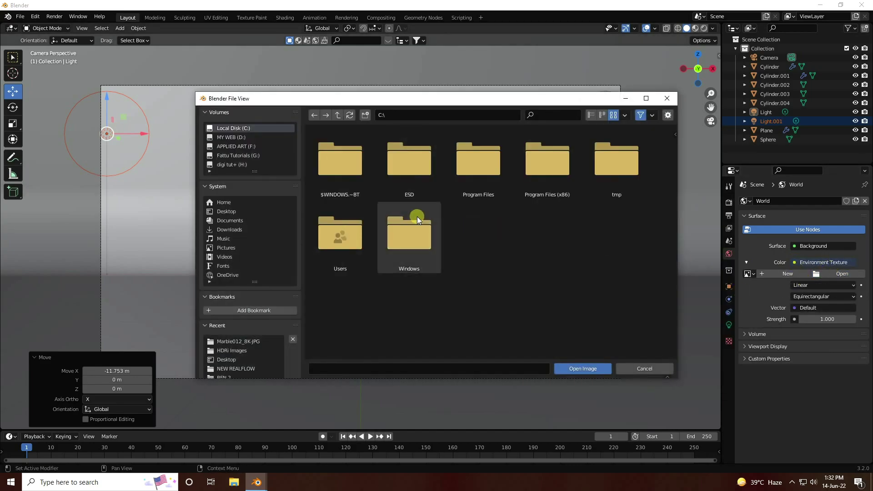
left_click(252, 350)
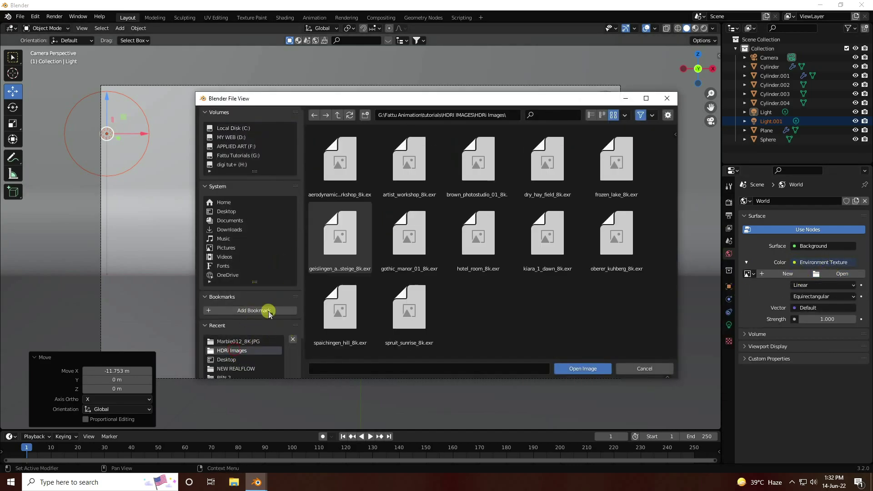
left_click(423, 185)
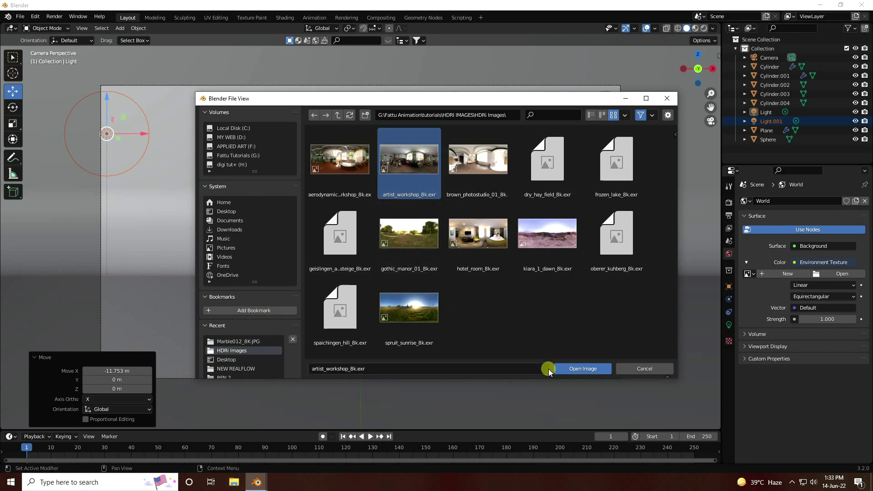
left_click(580, 368)
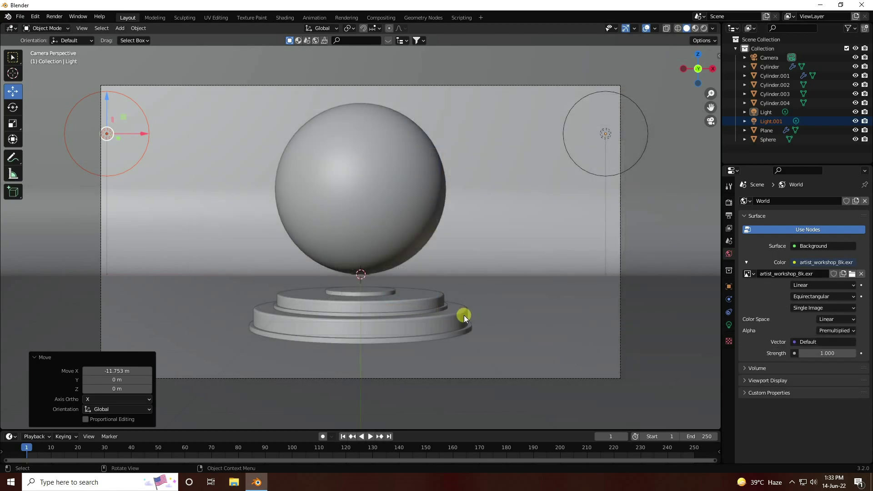
left_click(695, 29)
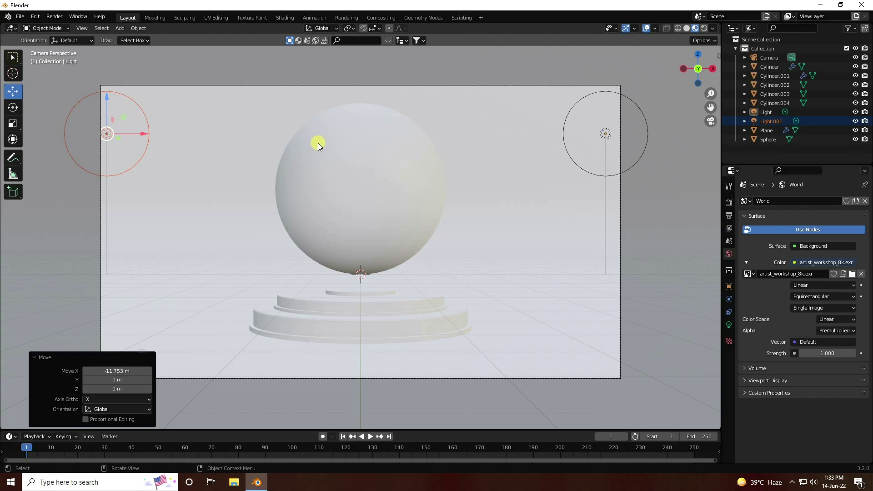
In the Shading workspace, create a new material on the sphere
left_click(286, 17)
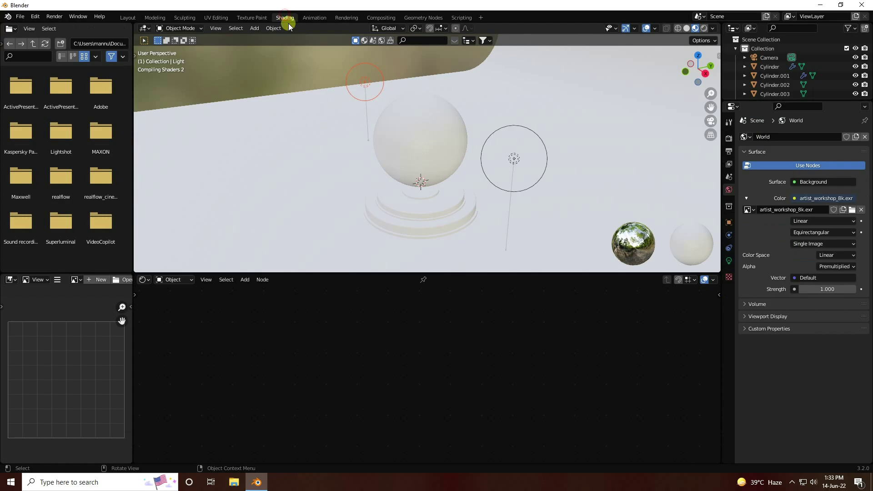
left_click(443, 126)
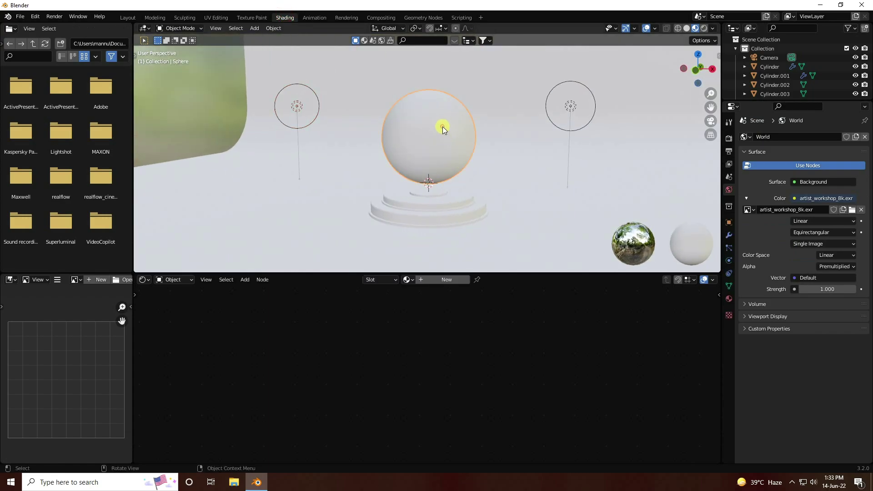
left_click(423, 280)
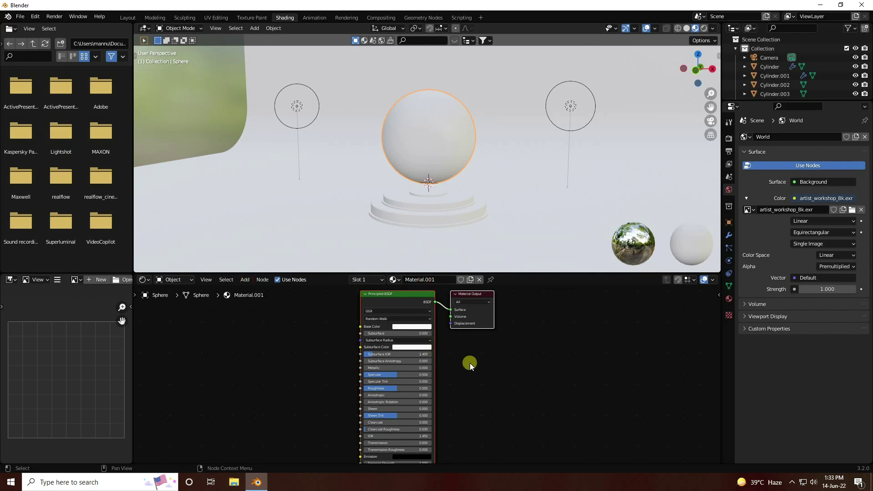
Add a ColorRamp node and connect its Color to the Principled BSDF Base Color
left_click(245, 280)
left_click(258, 288)
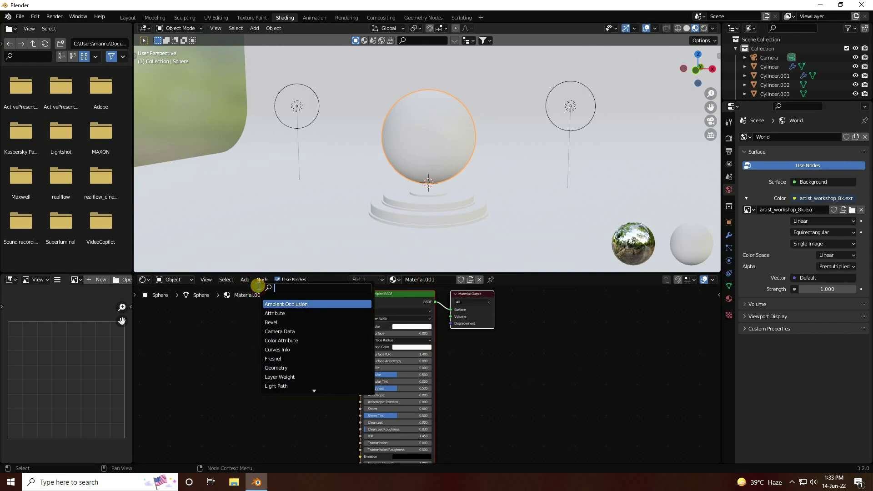
type("color")
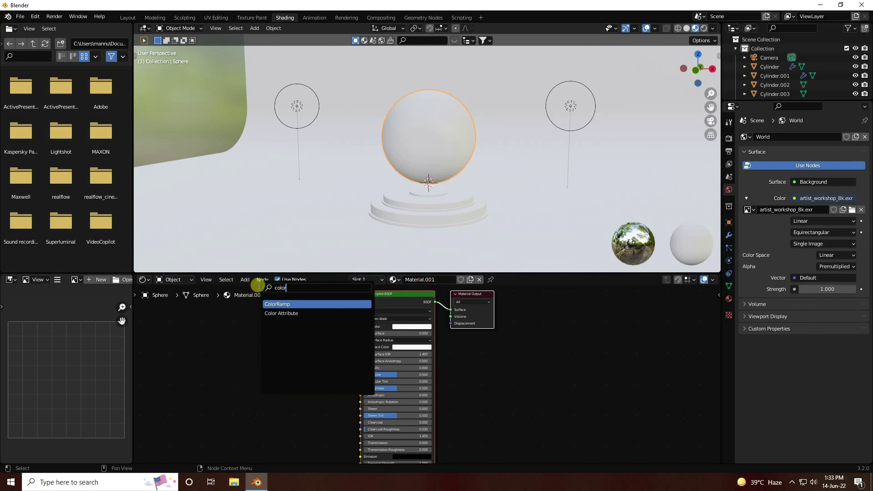
left_click(280, 304)
left_click(292, 341)
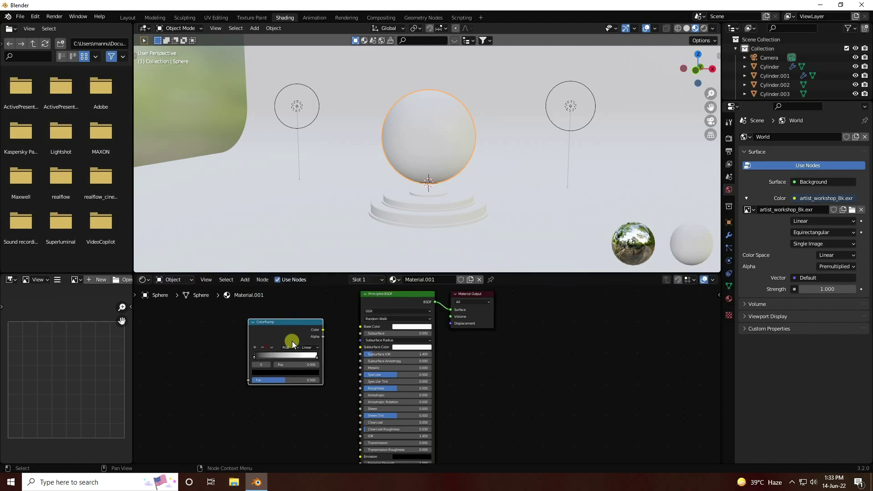
scroll(381, 354, "up", 3)
mouse_move(348, 341)
left_mouse_down()
mouse_move(408, 334)
mouse_move(350, 325)
left_mouse_up()
scroll(402, 355, "up", 5, "ctrl")
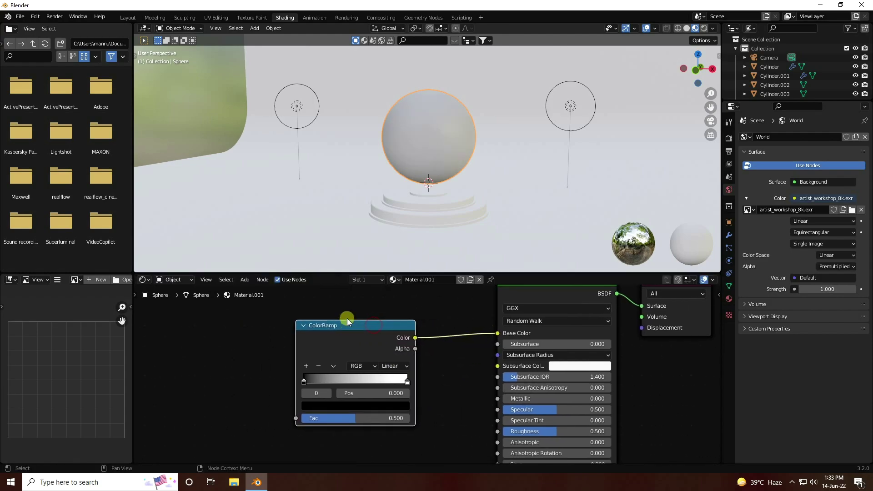
Add a Voronoi Texture node and connect its Distance to the ColorRamp Fac
left_click(244, 279)
left_click(269, 289)
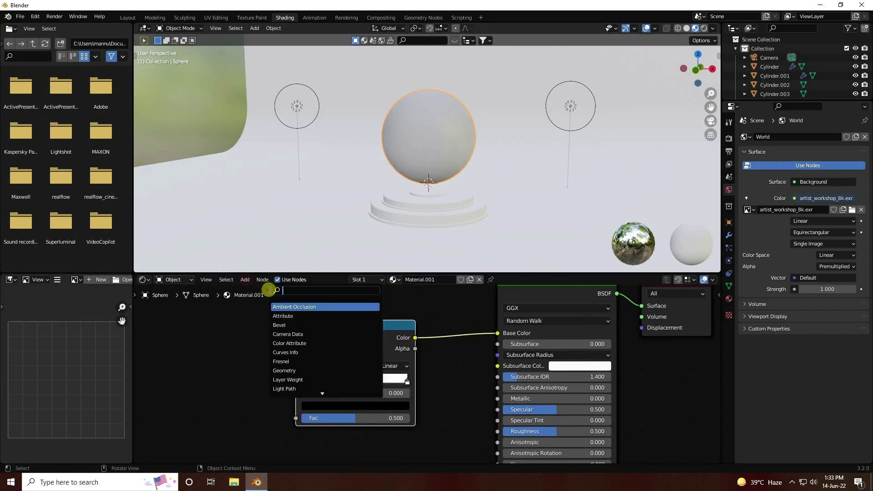
type("colo")
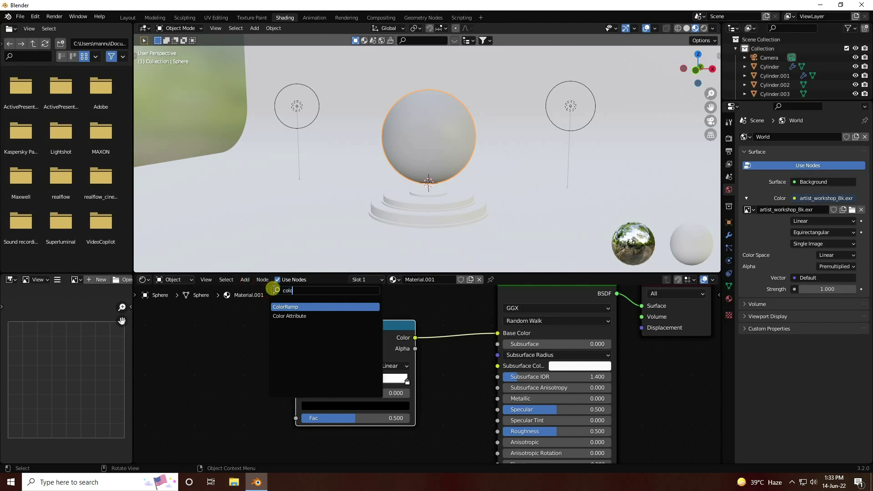
key("BackSpace")
key("BackSpace")
key("BackSpace")
key("BackSpace")
type("vor")
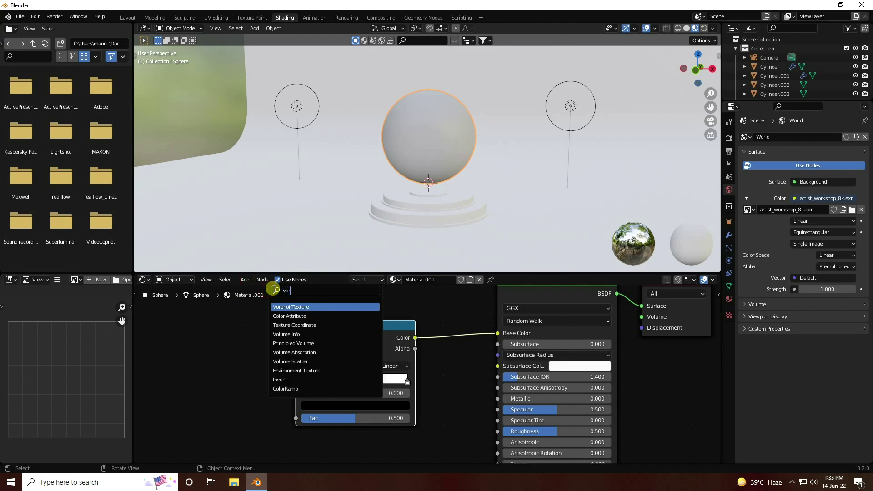
left_click(290, 307)
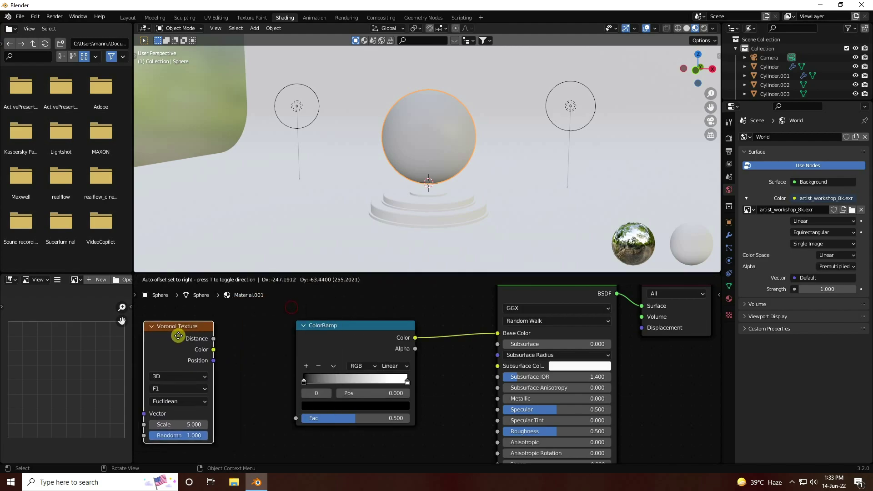
left_click(175, 336)
middle_click_drag(225, 342, 333, 348)
left_click_drag(328, 344, 402, 425)
scroll(365, 425, "left", 5, "ctrl")
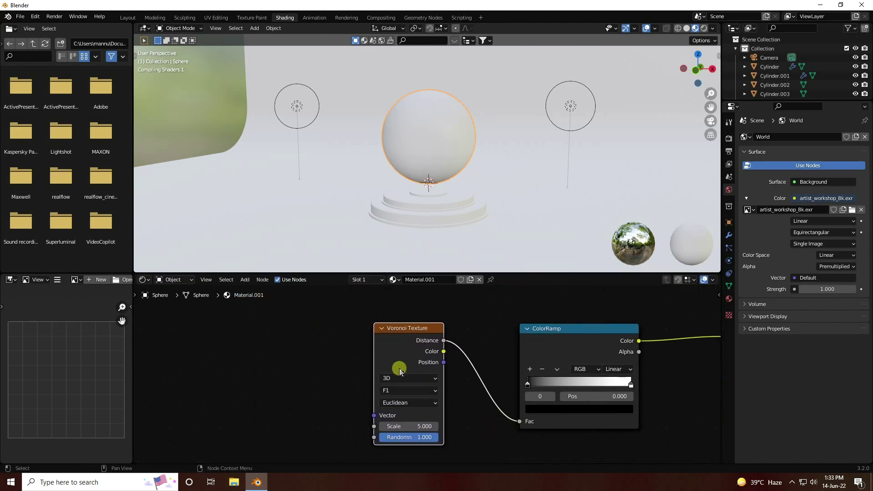
left_click_drag(399, 326, 399, 329)
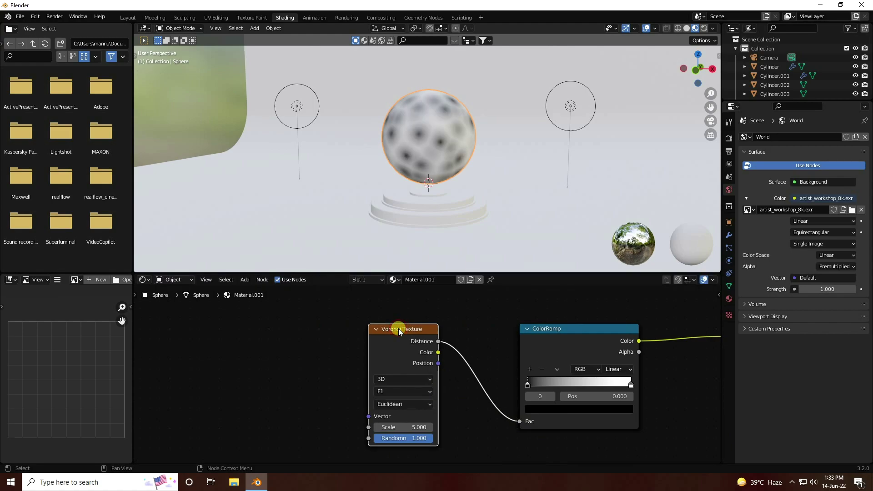
Add Texture Coordinate and Mapping nodes to the Voronoi with Ctrl+T and shift them left
key("ctrl+t")
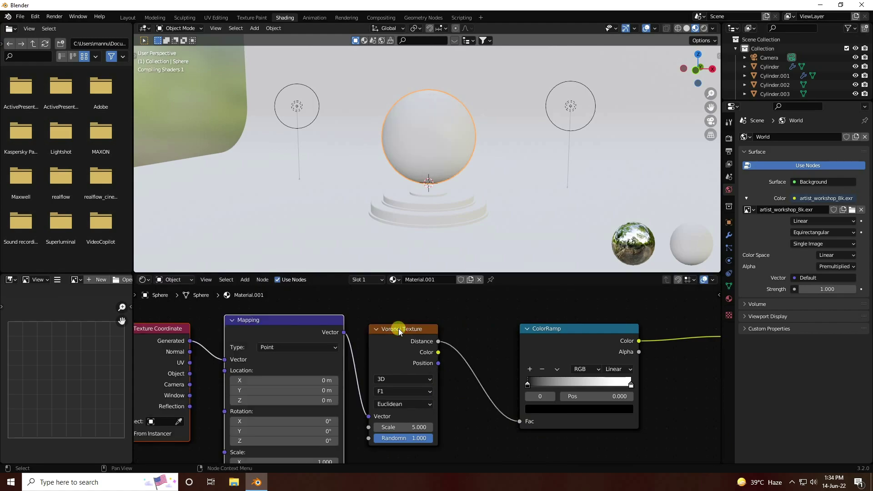
scroll(468, 346, "left", 6, "ctrl")
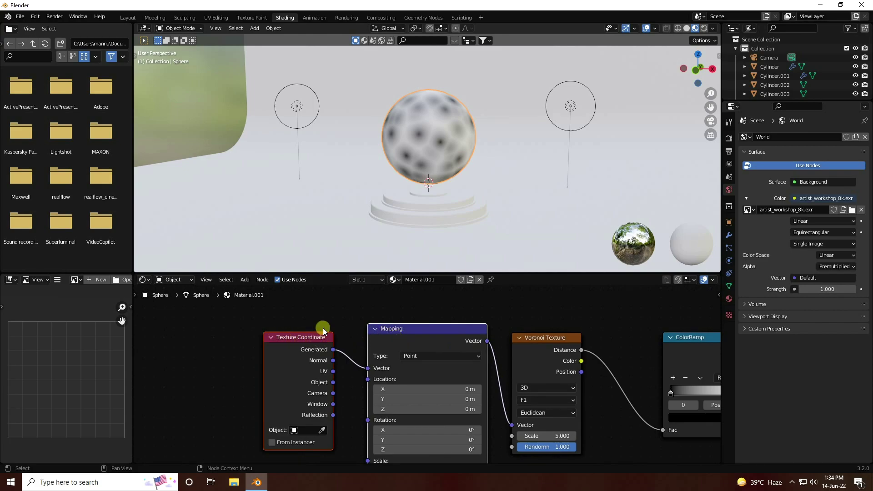
left_click_drag(303, 338, 199, 333)
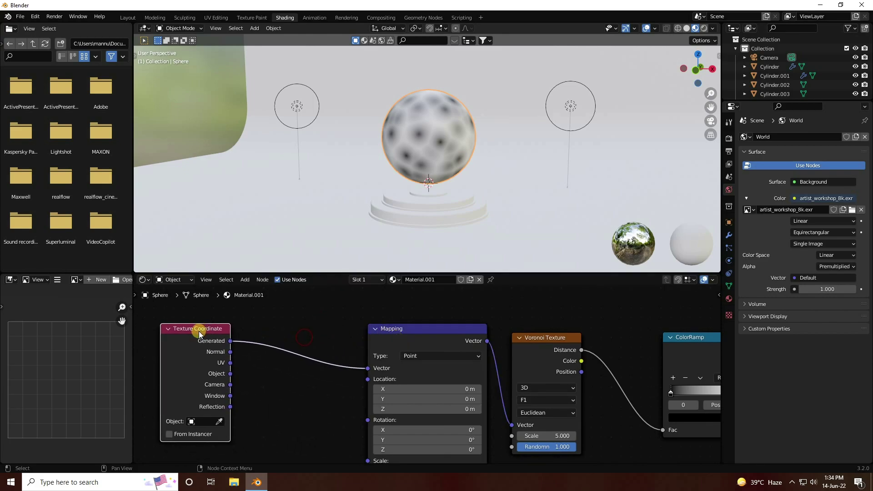
left_click(246, 278)
Insert a Musgrave Texture node between Texture Coordinate and Mapping
left_click(268, 291)
type("mu")
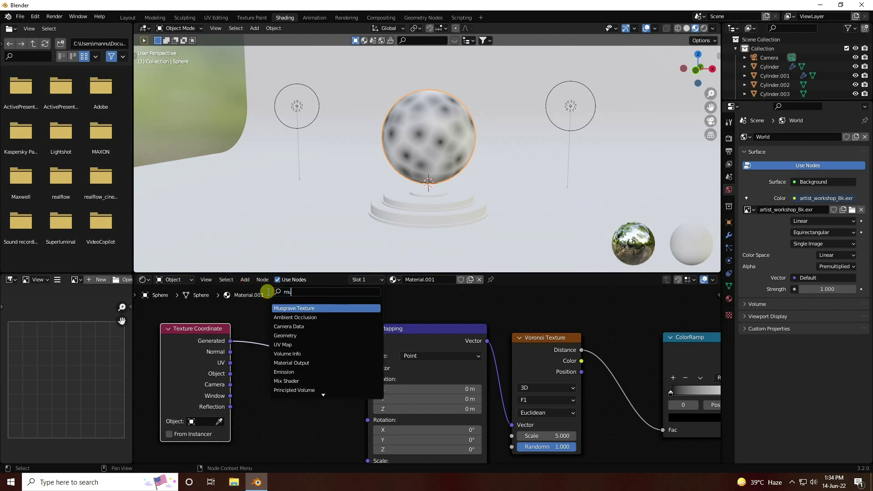
left_click(295, 308)
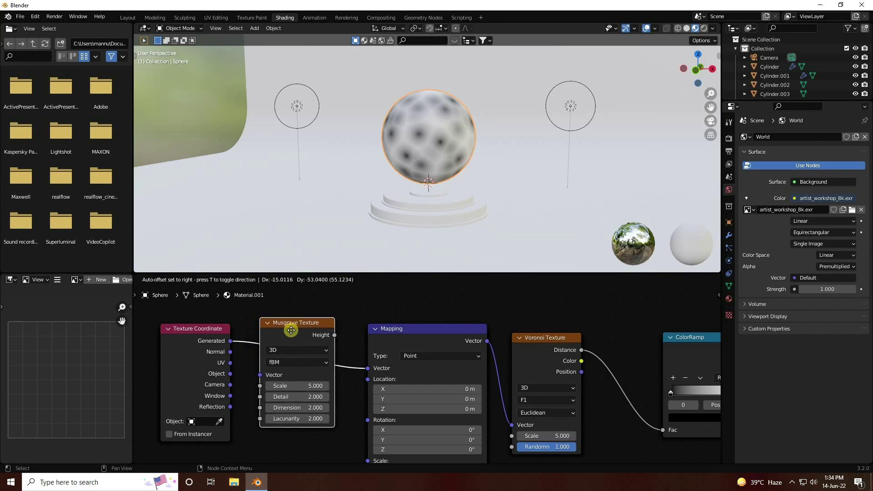
left_click(302, 331)
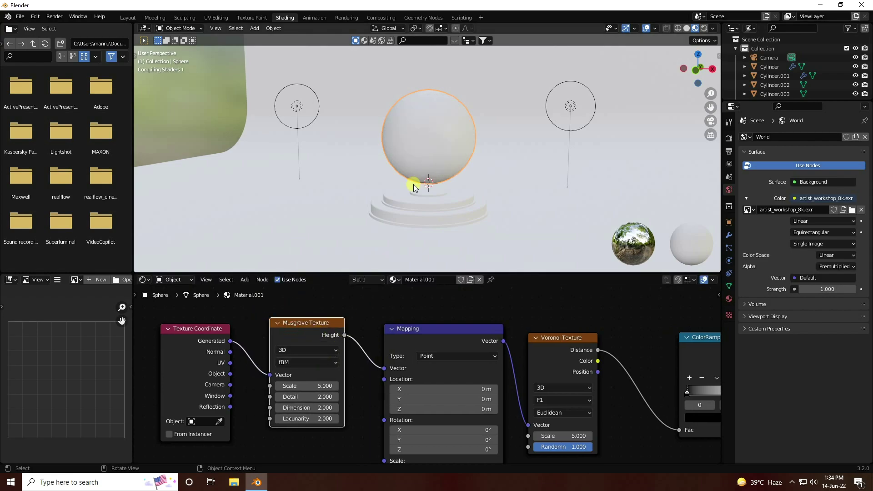
scroll(417, 105, "up", 2)
scroll(416, 105, "up", 2)
middle_click_drag(422, 141, 436, 195)
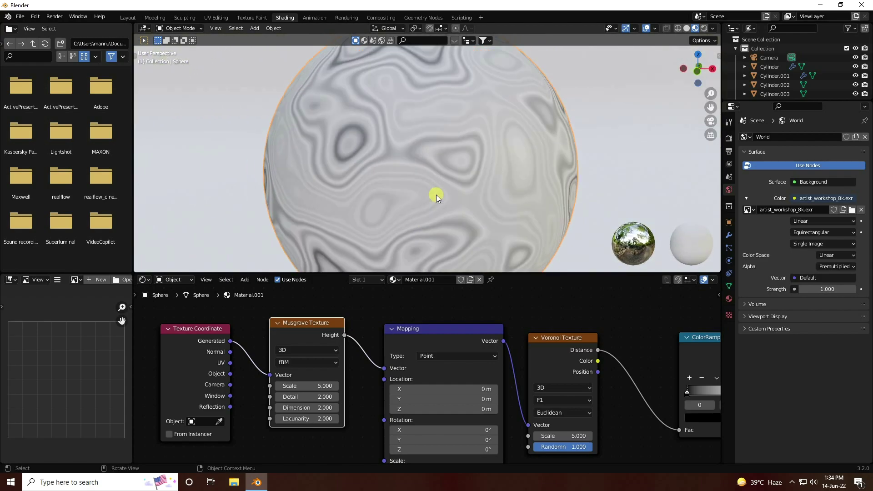
scroll(436, 195, "up", 3)
middle_click_drag(370, 353, 274, 462)
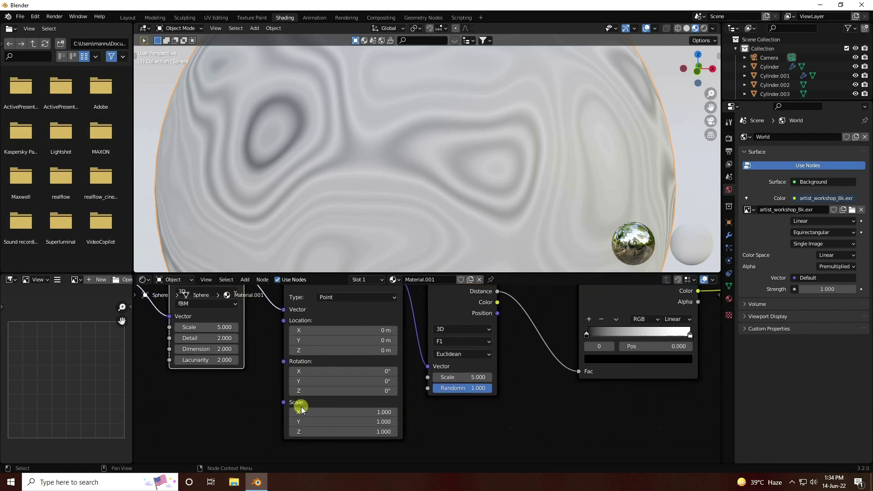
key("KP_Decimal")
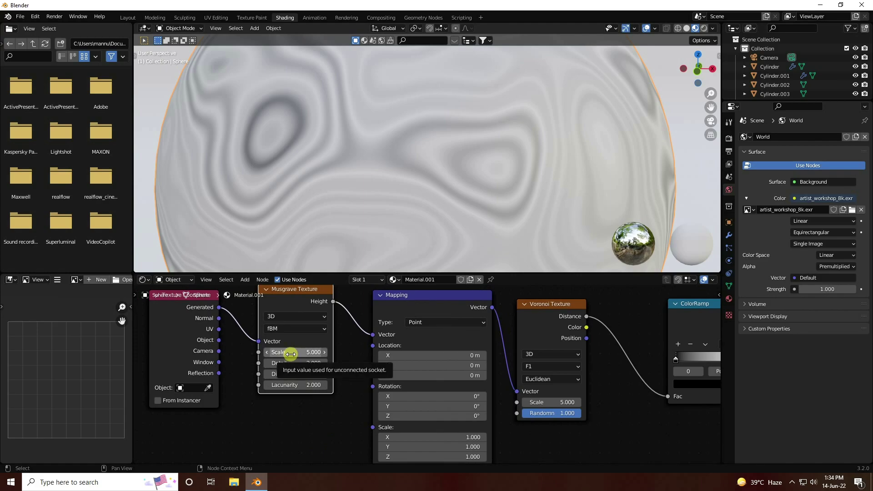
Set the Musgrave Detail to 8, Dimension to 9 and Lacunarity to 11
left_click(290, 362)
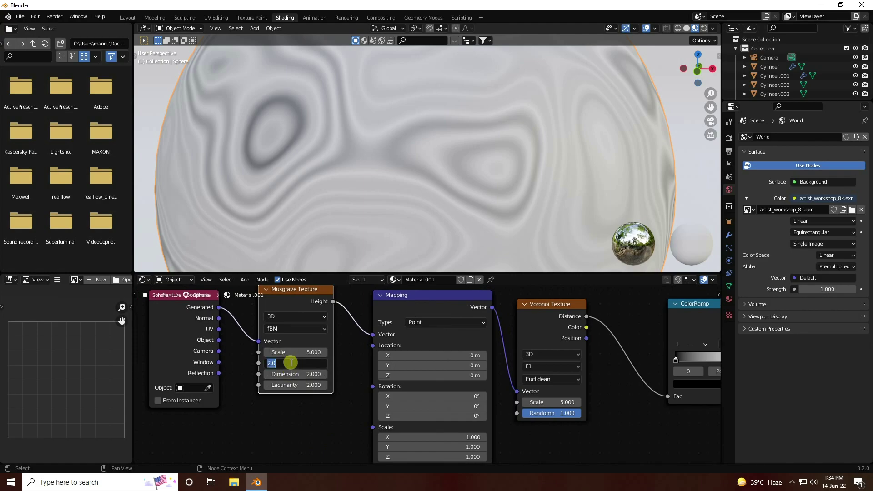
type("8")
key("Tab")
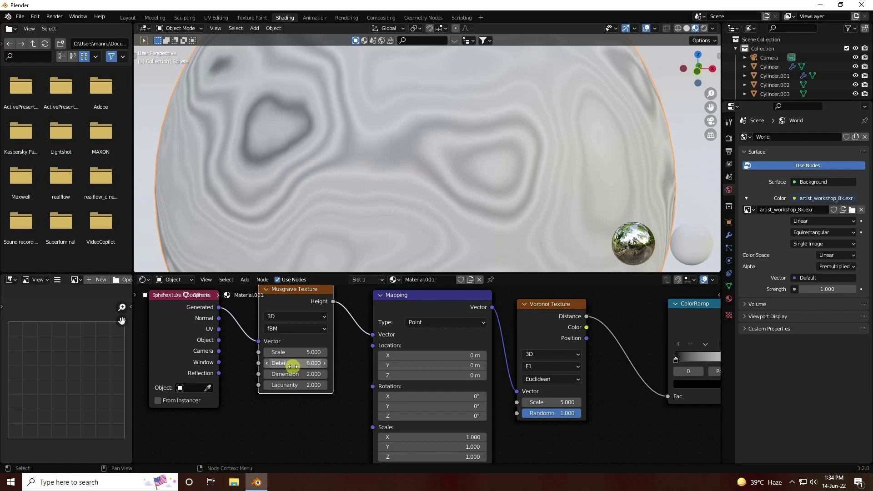
type("9")
key("Tab")
type("1")
key("Return")
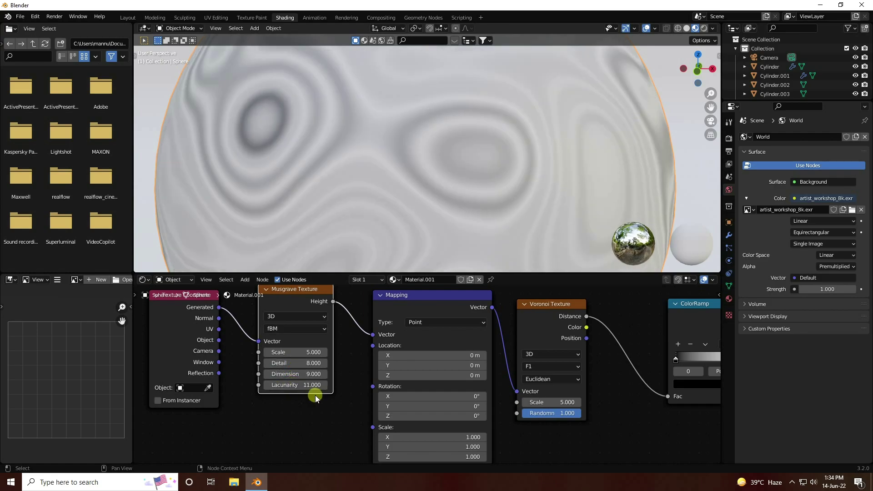
Slide the ColorRamp's black stop right to darken the bands
middle_click_drag(591, 418, 247, 411)
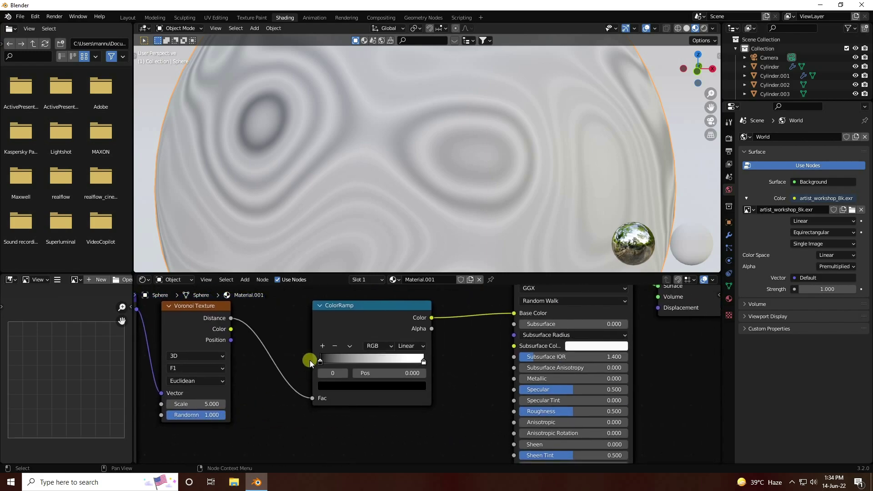
left_click_drag(319, 362, 356, 363)
mouse_move(424, 361)
left_mouse_down()
mouse_move(402, 358)
mouse_move(423, 361)
left_mouse_up()
Set the Voronoi Texture Scale to 10
middle_click_drag(296, 428, 501, 406)
left_click(458, 397)
type("1")
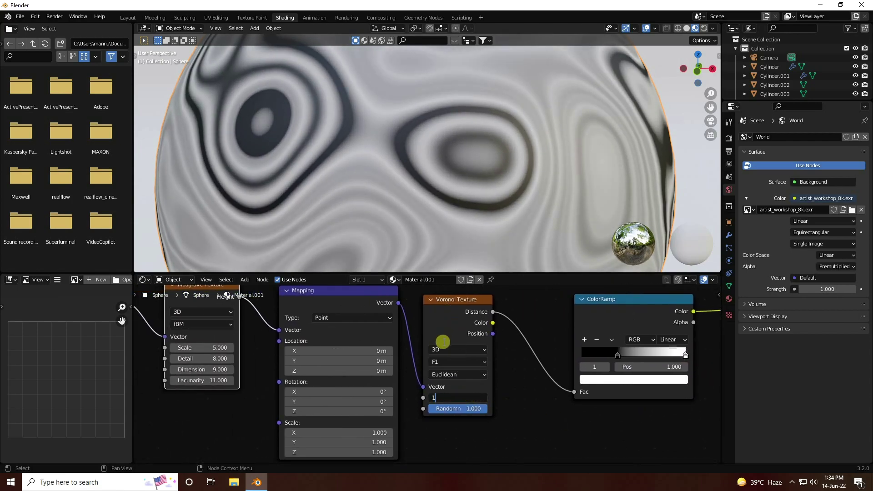
key("Return")
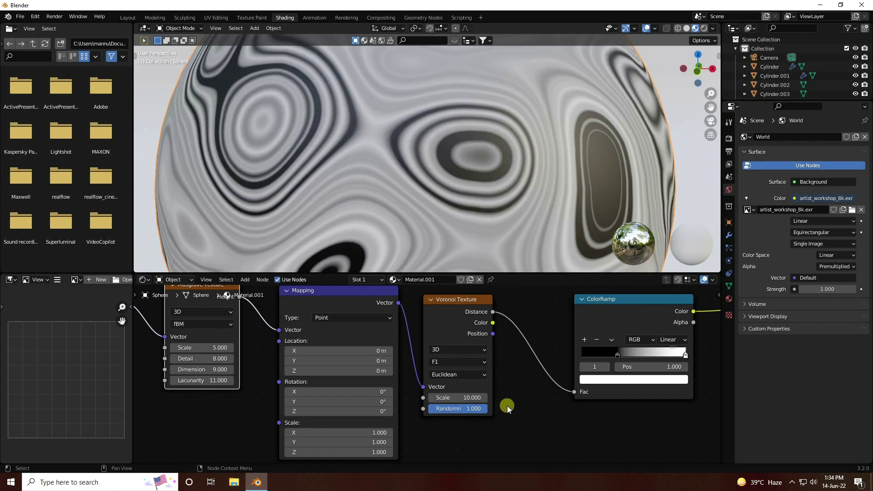
scroll(363, 152, "down", 3)
scroll(469, 181, "up", 4)
mouse_move(449, 162)
middle_mouse_down()
mouse_move(473, 156)
mouse_move(429, 163)
mouse_move(441, 176)
middle_mouse_up()
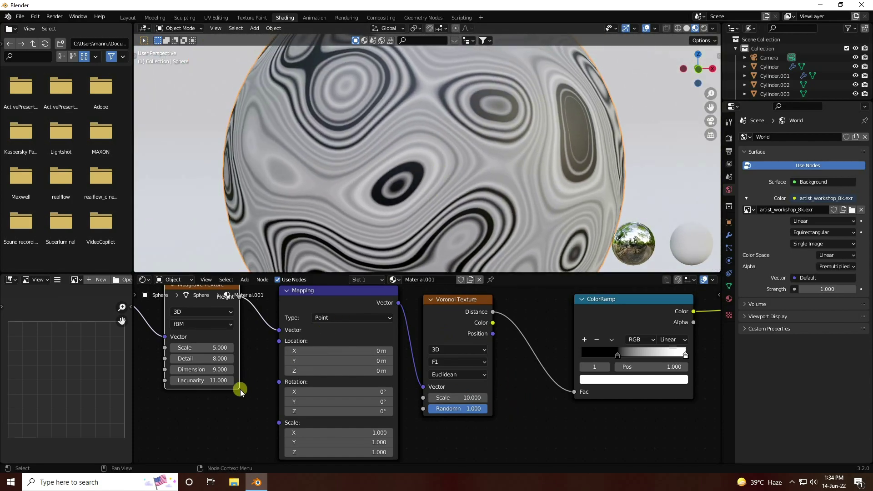
Add two ColorRamp stops, set Constant interpolation, and place the first stop at 0.177
middle_click_drag(530, 399, 271, 409)
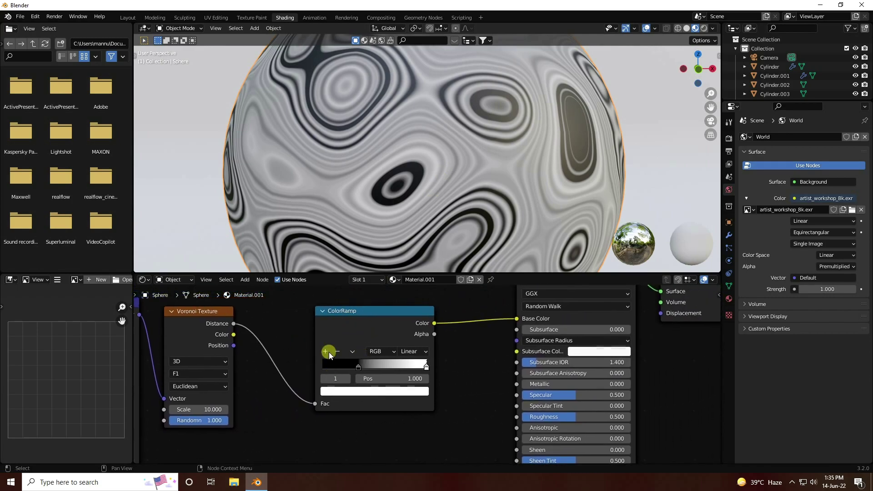
middle_click_drag(387, 314, 418, 329)
scroll(418, 328, "up", 1)
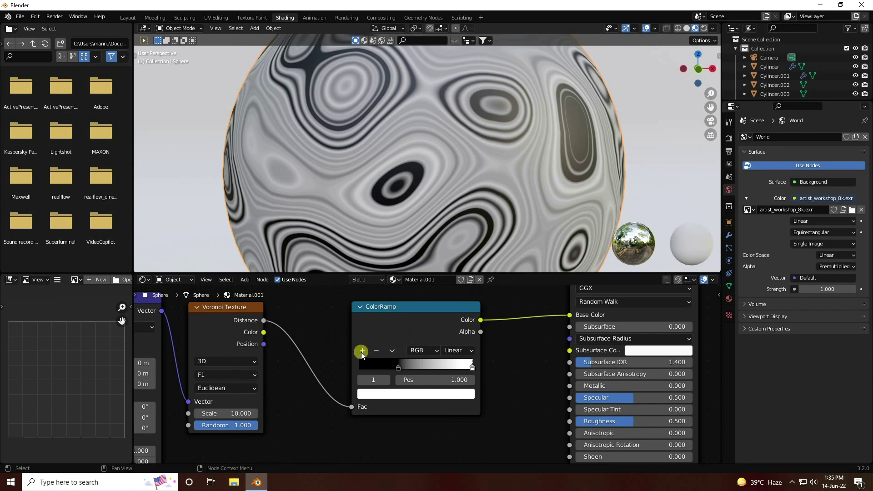
left_click(365, 350)
left_click(364, 350)
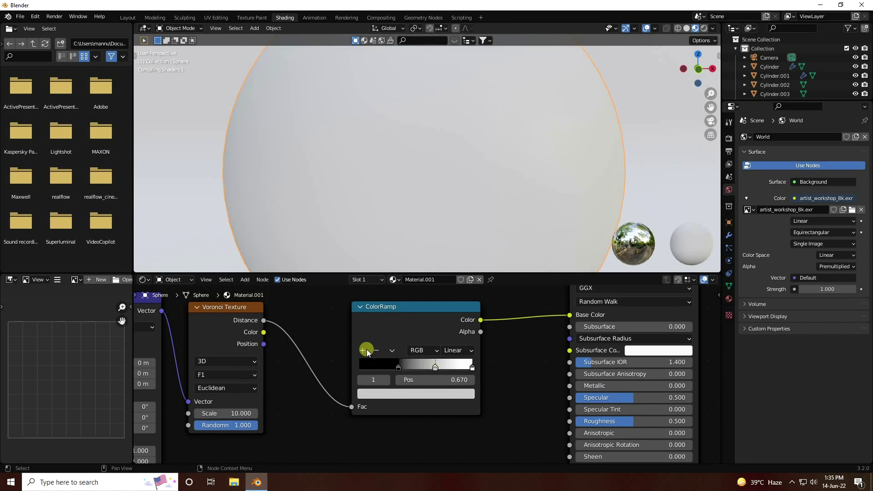
mouse_move(399, 367)
left_mouse_down()
mouse_move(407, 367)
mouse_move(368, 367)
mouse_move(377, 370)
left_mouse_up()
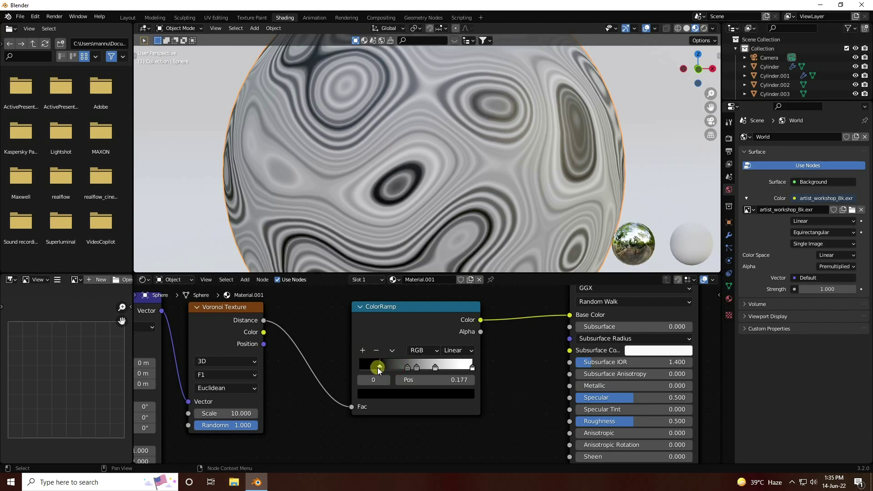
left_click(457, 350)
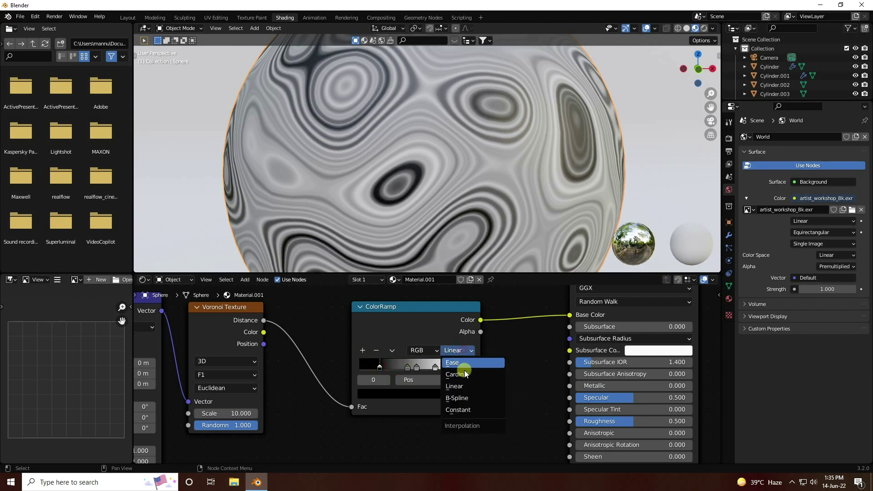
left_click(473, 408)
left_click_drag(379, 367, 380, 368)
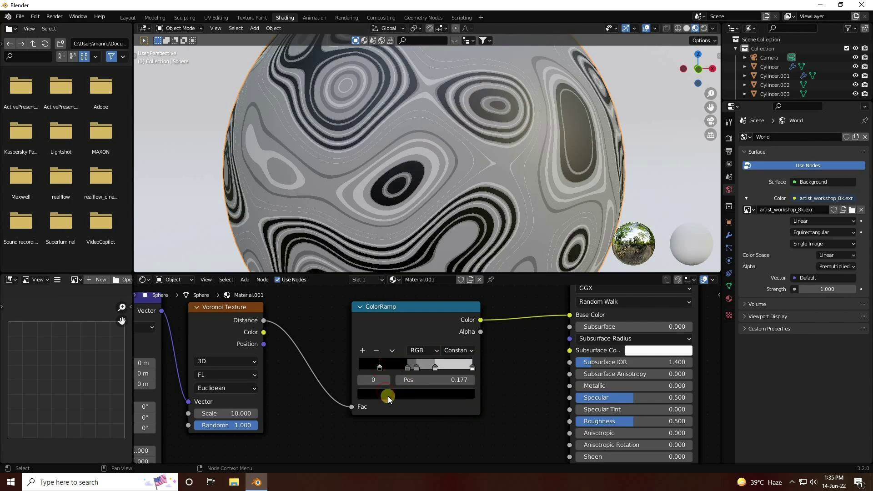
Begin editing the first ramp stop's colour values
left_click(386, 393)
left_click(396, 377)
left_click(394, 343)
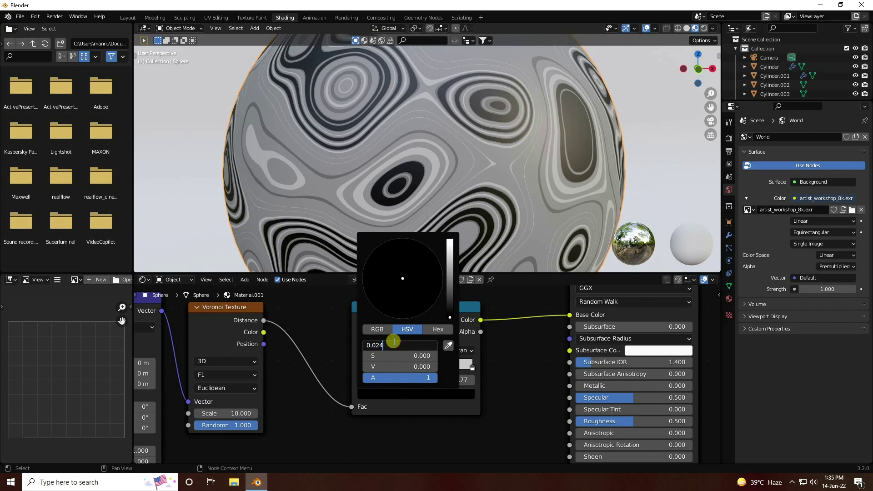
Make the first ramp stop orange with hue 0.024, full saturation and full value
key("Tab")
type("1")
key("Tab")
type("1")
key("Return")
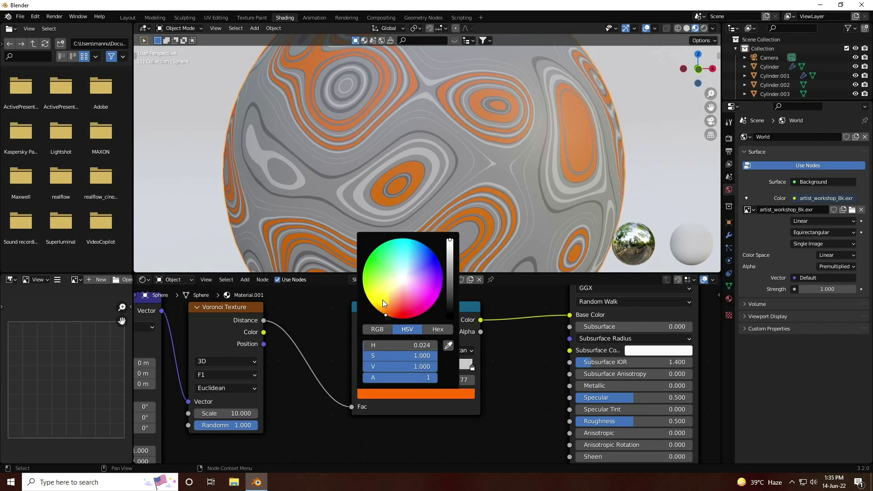
Move the second ramp stop to position 0.35 and darken it to near black
left_click(408, 367)
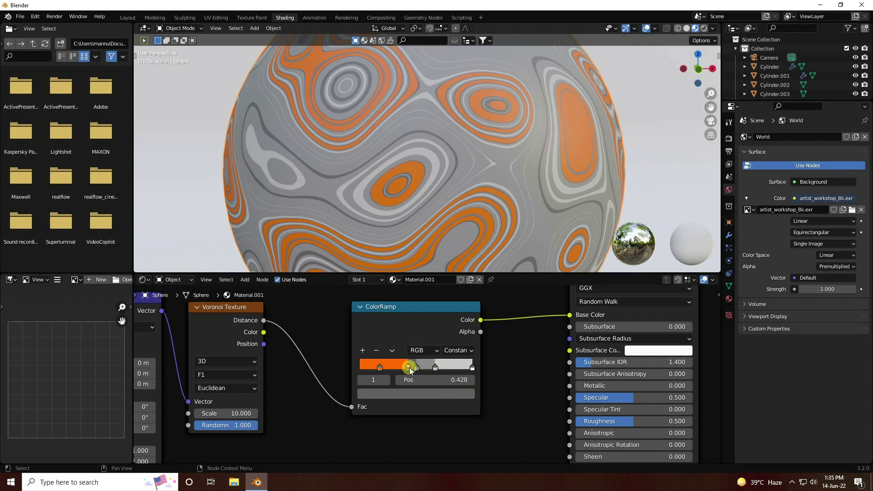
left_click(453, 380)
type("0.35")
key("Return")
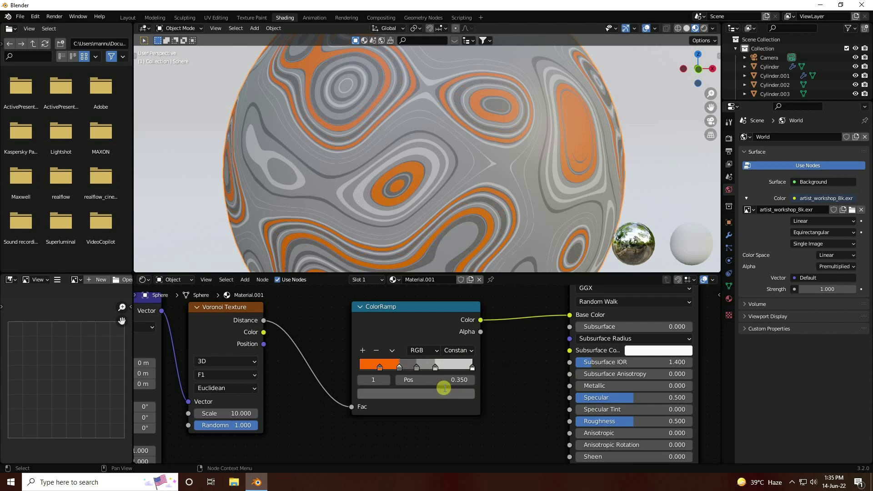
left_click(399, 367)
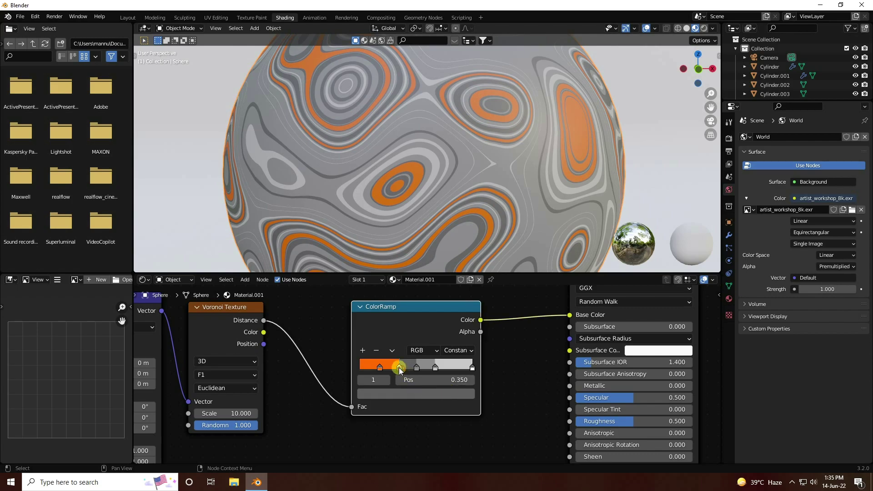
left_click(408, 395)
left_click_drag(451, 301, 450, 307)
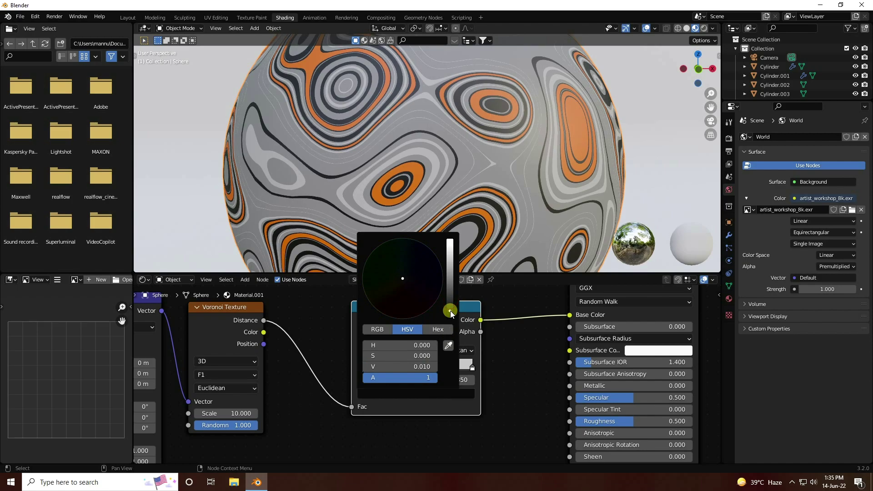
left_click(520, 369)
Set the ramp stop at 0.506 to a light near-white colour
left_click(416, 367)
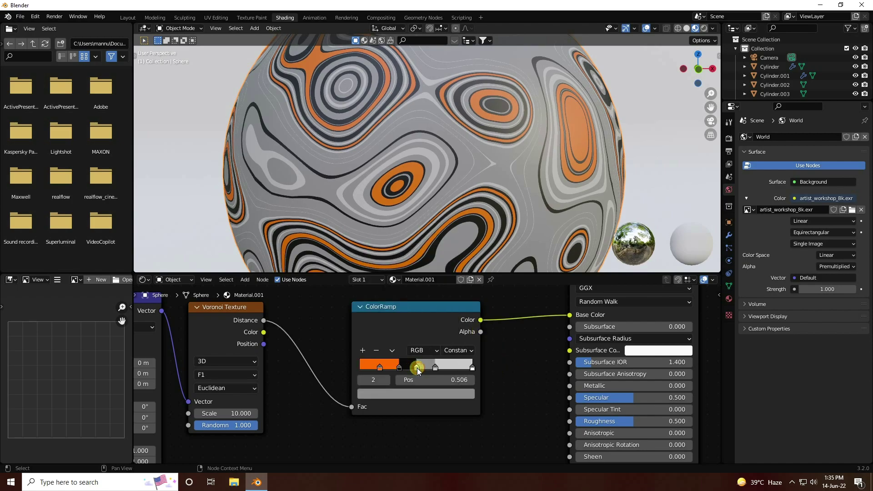
left_click(417, 394)
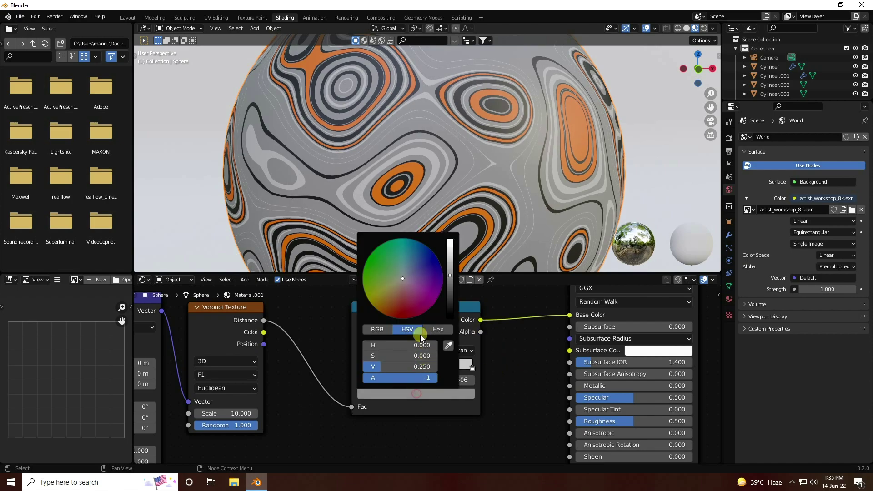
left_click_drag(400, 367, 546, 357)
left_click_drag(398, 348, 309, 353)
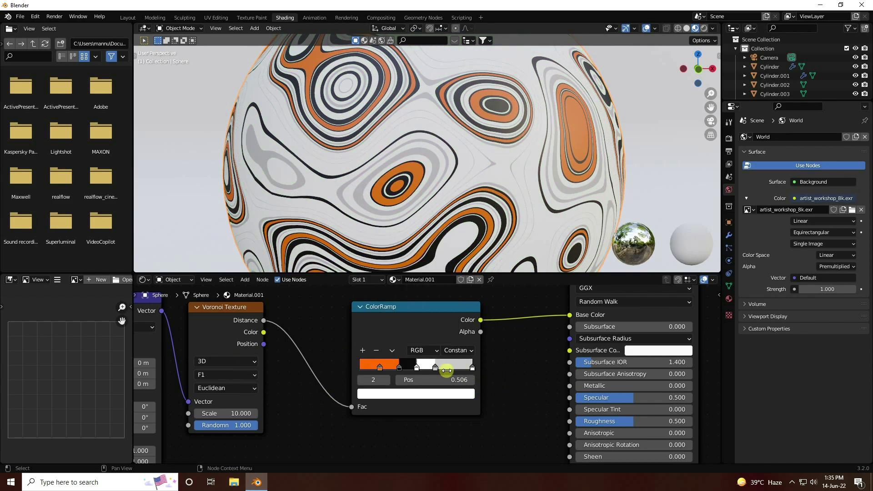
Make the stop at 0.670 bright blue with hue 0.6, saturation 1 and value 1
left_click(435, 367)
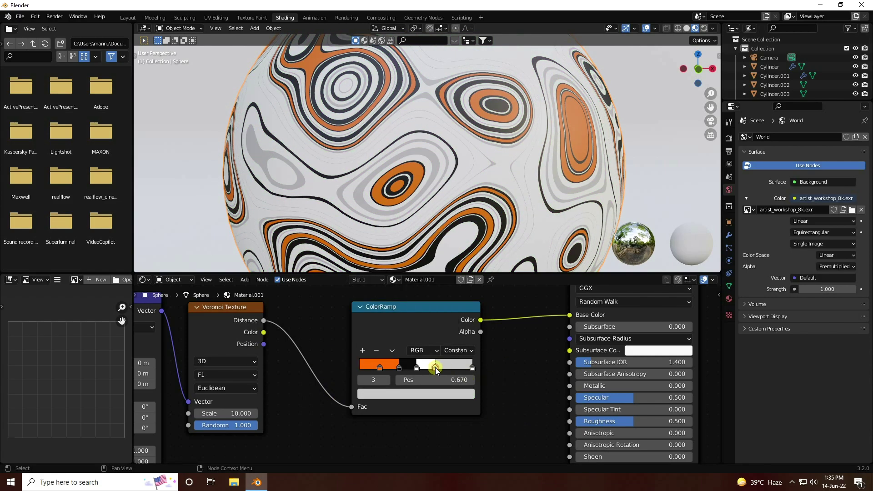
left_click(428, 394)
left_click(389, 344)
type("0.6")
key("Tab")
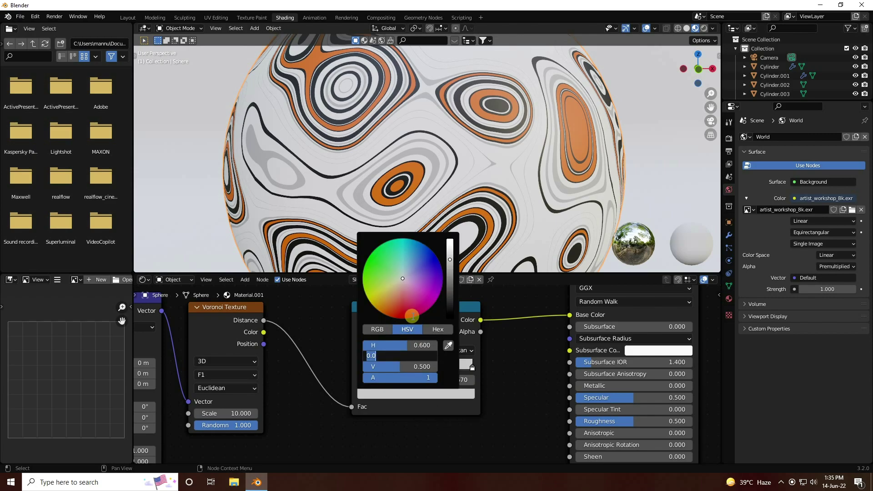
type("1")
key("Tab")
type("1")
key("Return")
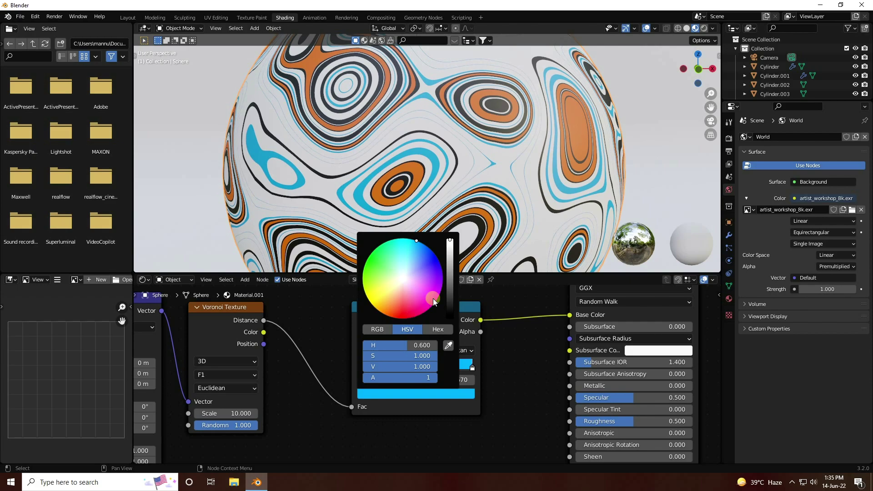
Move the last ramp stop to position 0.85 and colour it magenta
left_click(473, 368)
left_click(462, 378)
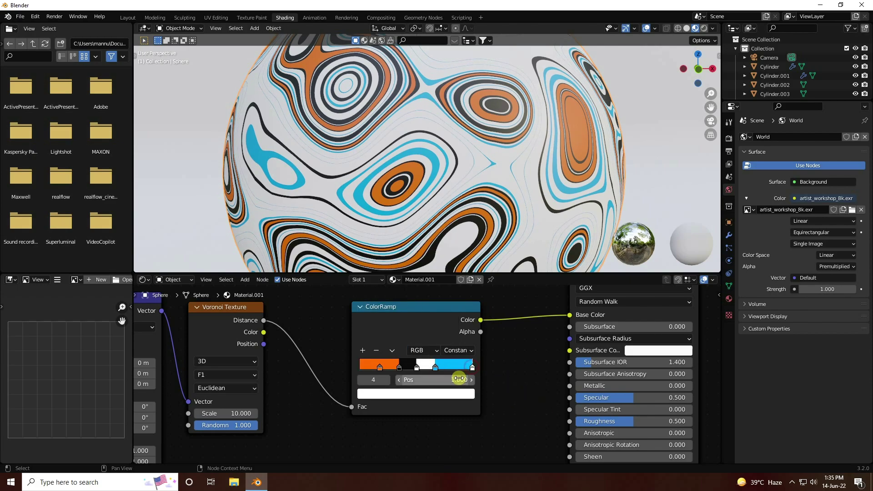
type("0.85")
key("Return")
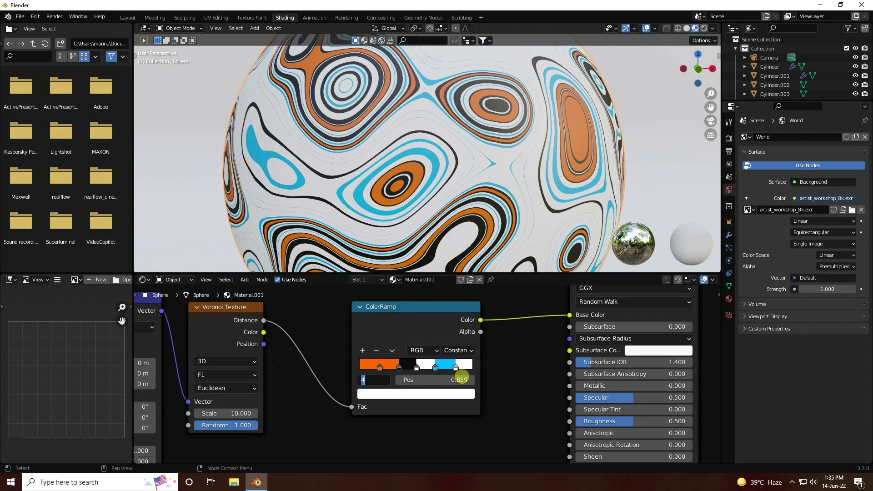
left_click(429, 394)
left_click_drag(399, 355, 475, 357)
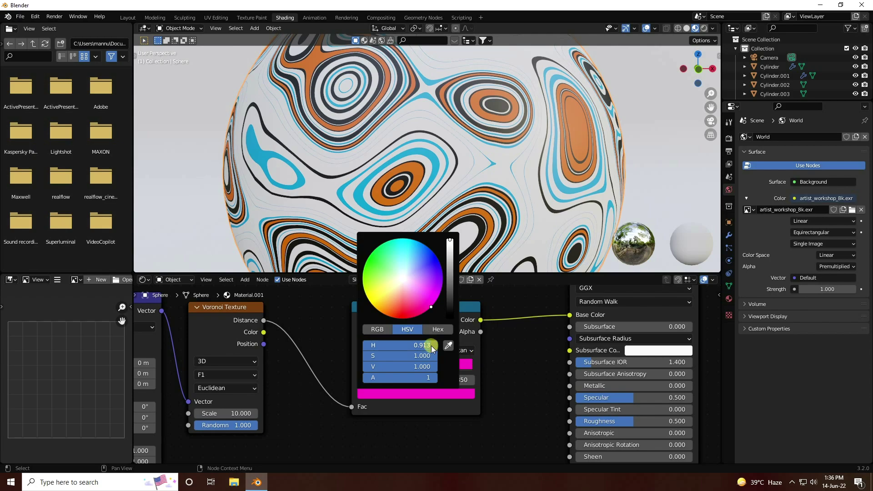
left_click(496, 354)
Orbit and zoom the view to inspect the colour-banded sphere
scroll(342, 137, "up", 4)
middle_click_drag(435, 142, 417, 159)
scroll(431, 199, "down", 3)
scroll(446, 176, "up", 2)
scroll(447, 176, "down", 2)
scroll(446, 177, "up", 4)
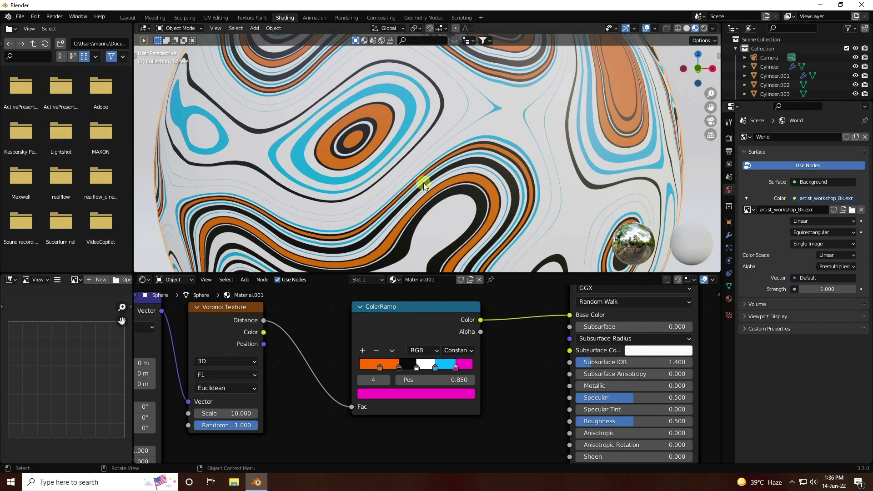
scroll(403, 198, "down", 4)
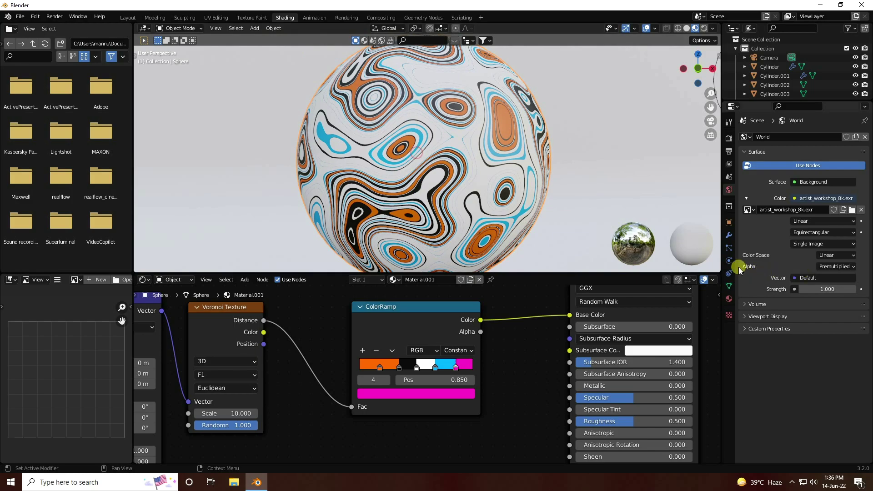
Add a Subdivision Surface modifier to the sphere with viewport level 3 and render level 7
left_click(729, 235)
left_click(758, 137)
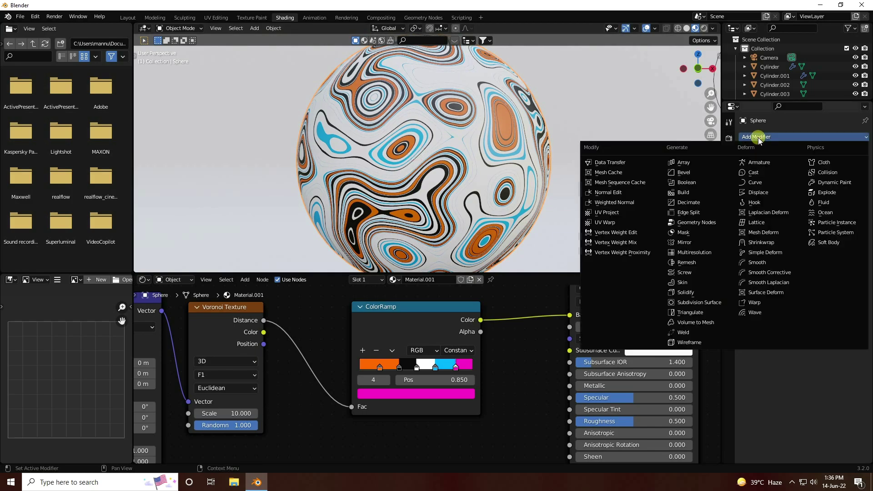
left_click(715, 306)
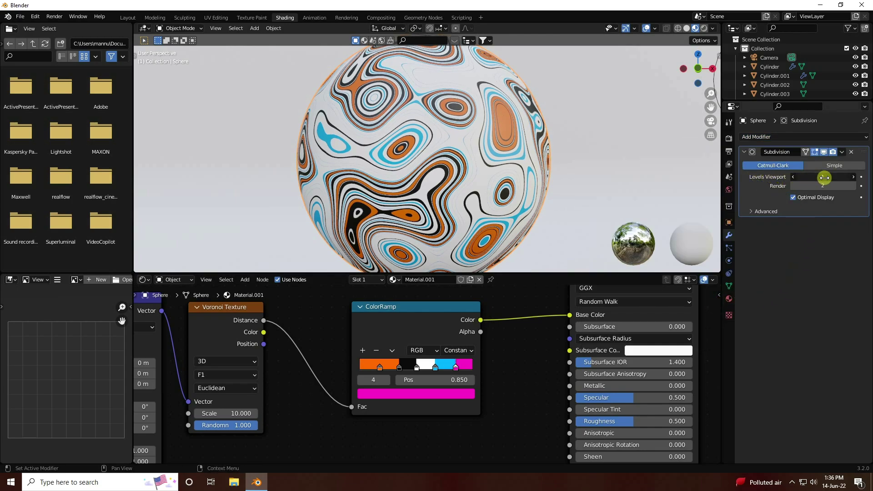
key("Return")
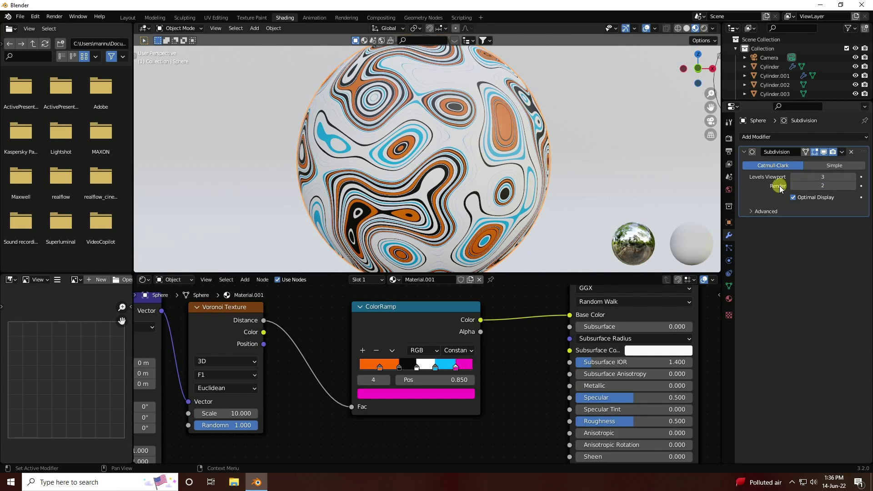
double_click(810, 185)
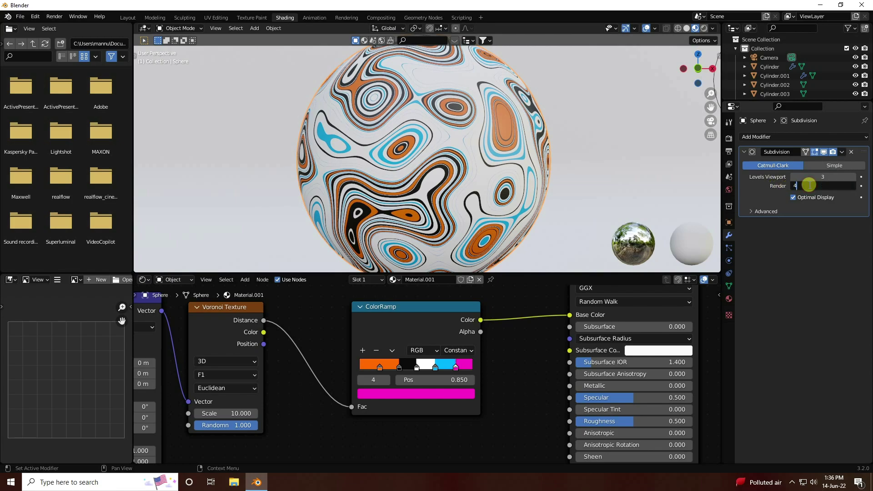
type("4")
double_click(800, 188)
type("7")
key("Return")
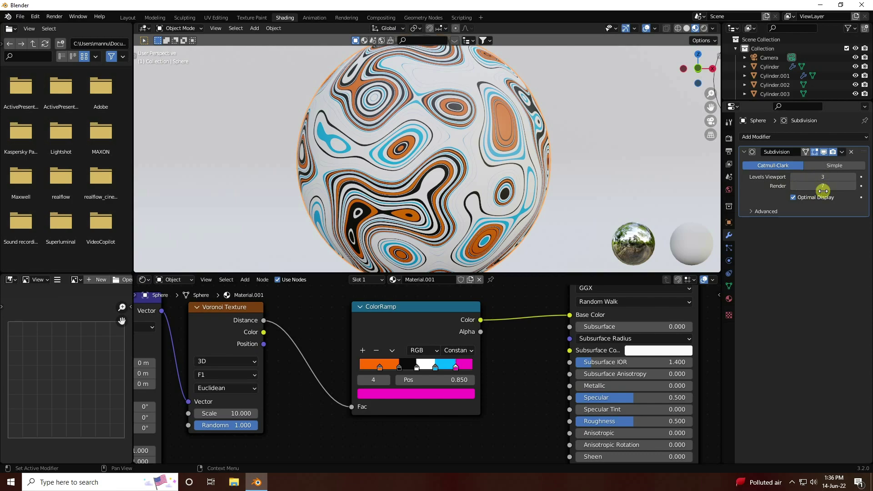
scroll(444, 163, "up", 3)
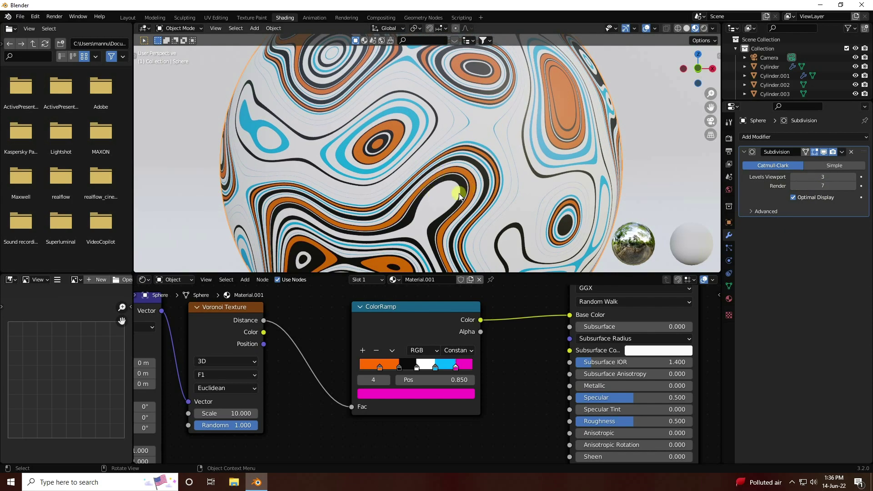
scroll(370, 162, "down", 5)
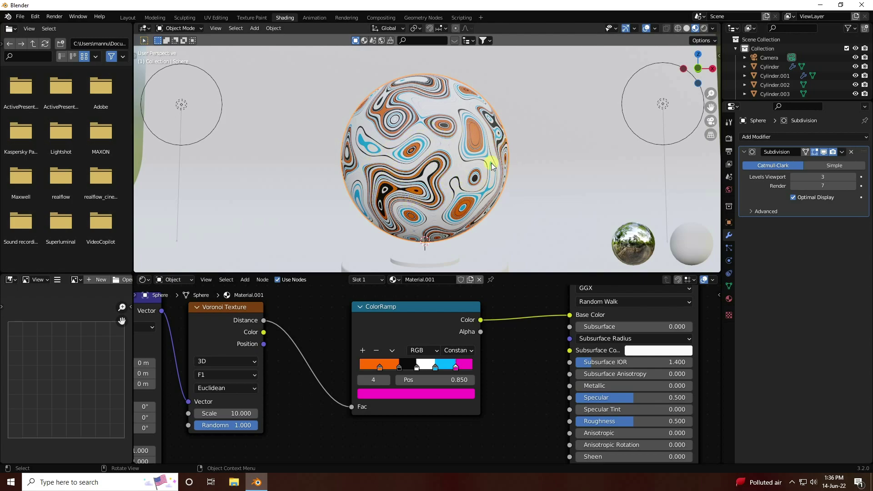
scroll(453, 142, "up", 5)
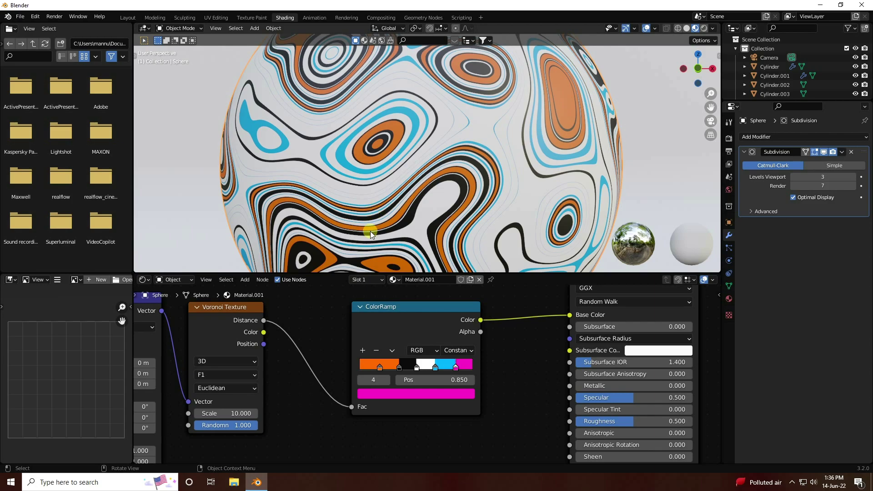
scroll(329, 327, "down", 1)
Add a second ColorRamp below the first and connect Voronoi Distance to its Fac
left_click(259, 281)
left_click(245, 279)
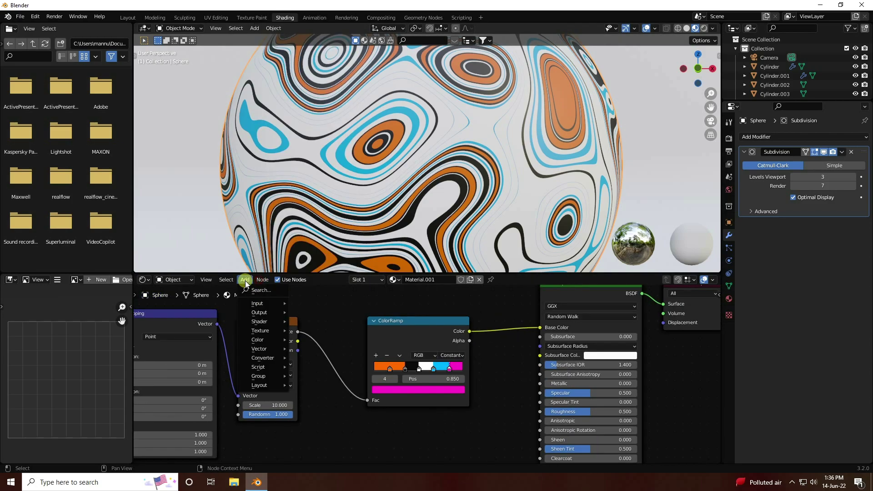
left_click(263, 292)
type("col")
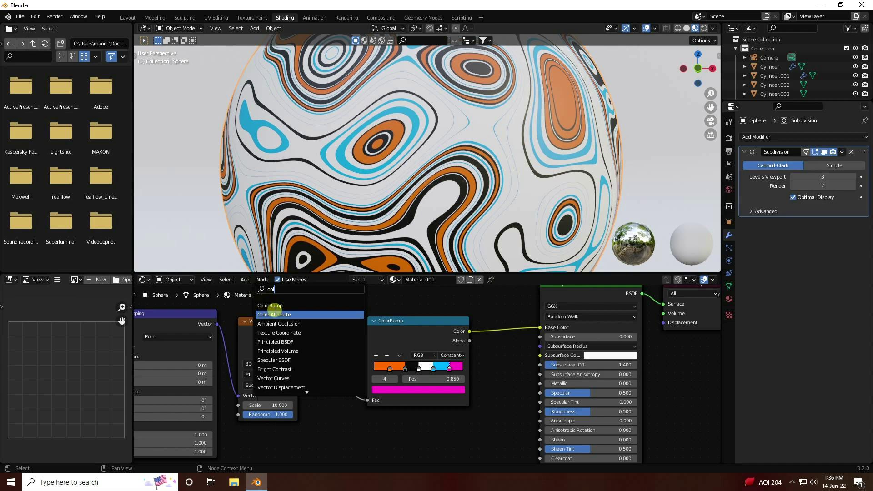
left_click(272, 306)
left_click(392, 436)
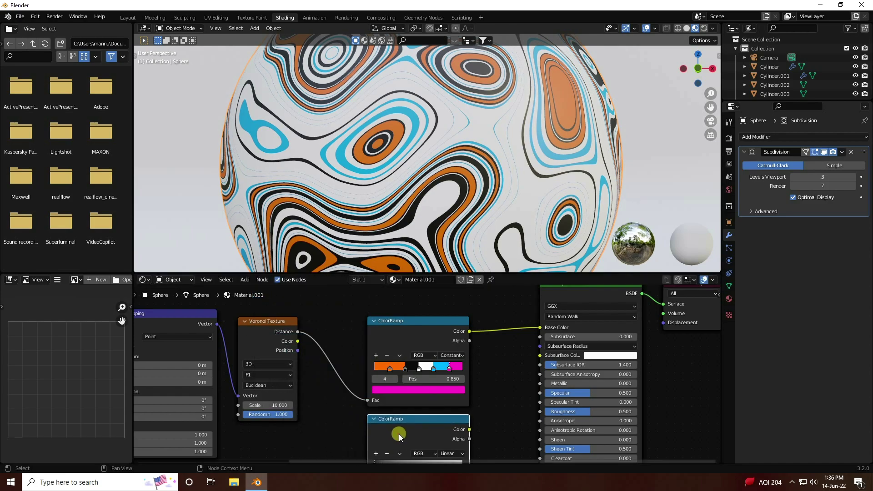
scroll(401, 409, "down", 3)
middle_click_drag(340, 389, 339, 391)
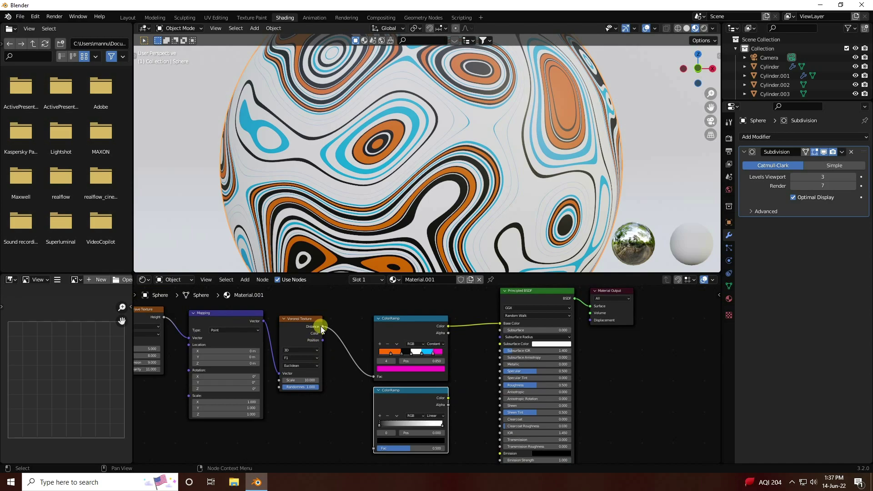
left_click_drag(323, 327, 374, 448)
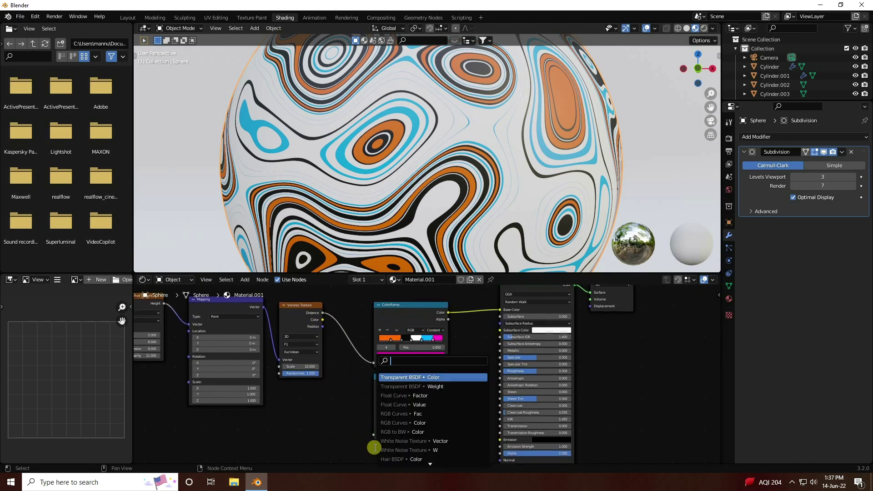
key("Escape")
left_click_drag(325, 313, 373, 435)
middle_click_drag(459, 375, 400, 361)
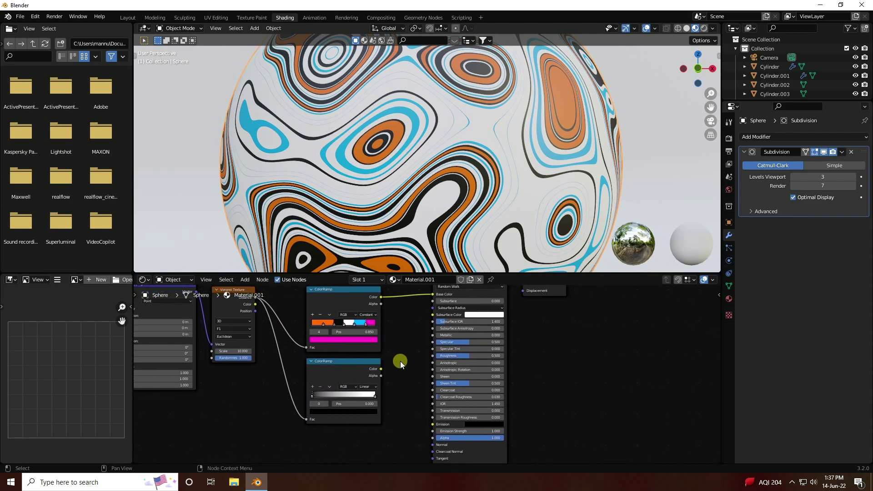
scroll(400, 361, "up", 2)
left_click_drag(342, 359, 315, 362)
Add a Displacement node fed by the lower ColorRamp's Color into Height
left_click(244, 280)
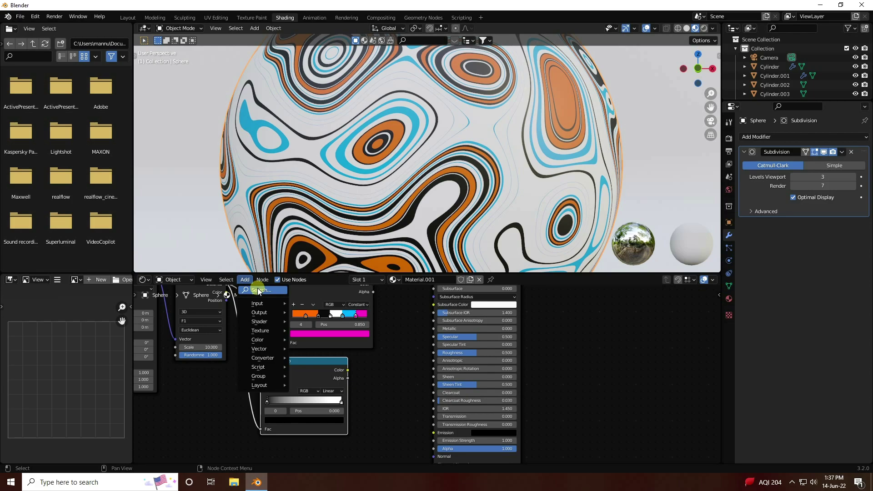
left_click(259, 290)
type("dis")
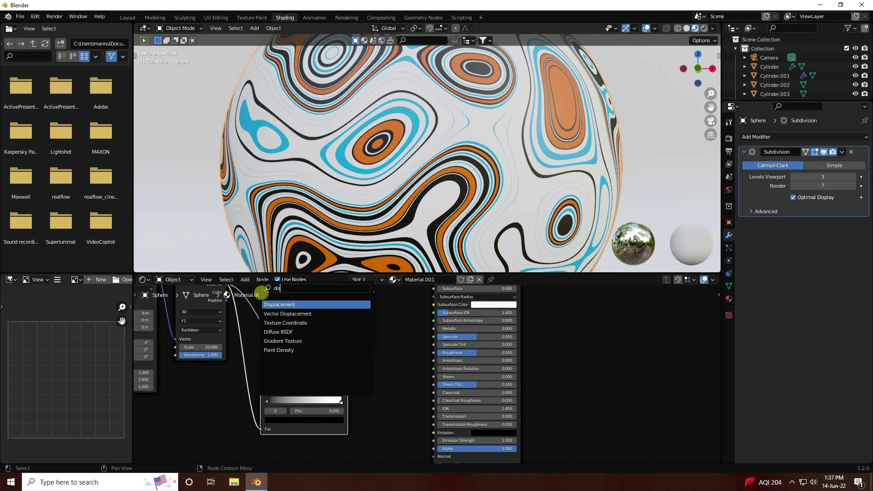
left_click(287, 314)
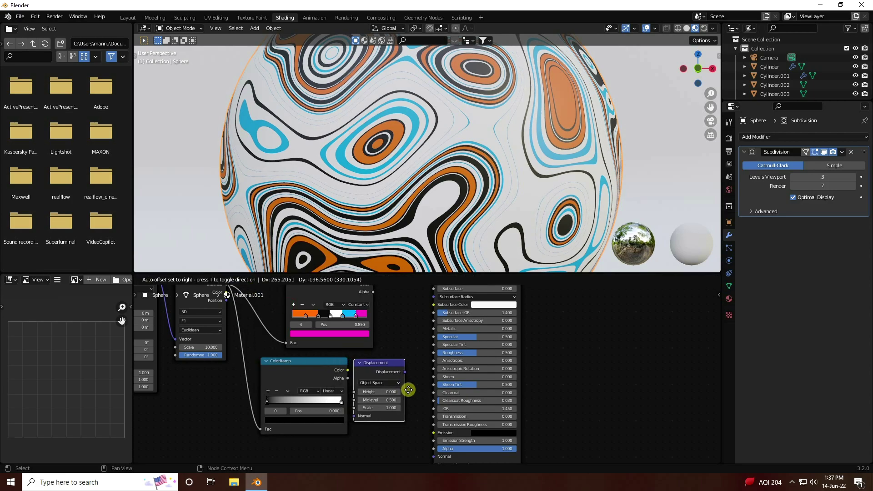
left_click(414, 388)
scroll(382, 375, "up", 3)
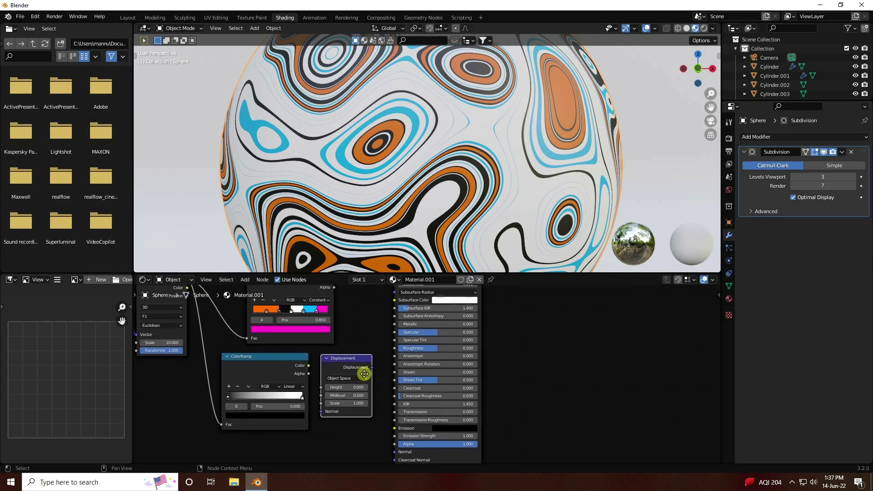
left_click_drag(265, 362, 281, 388)
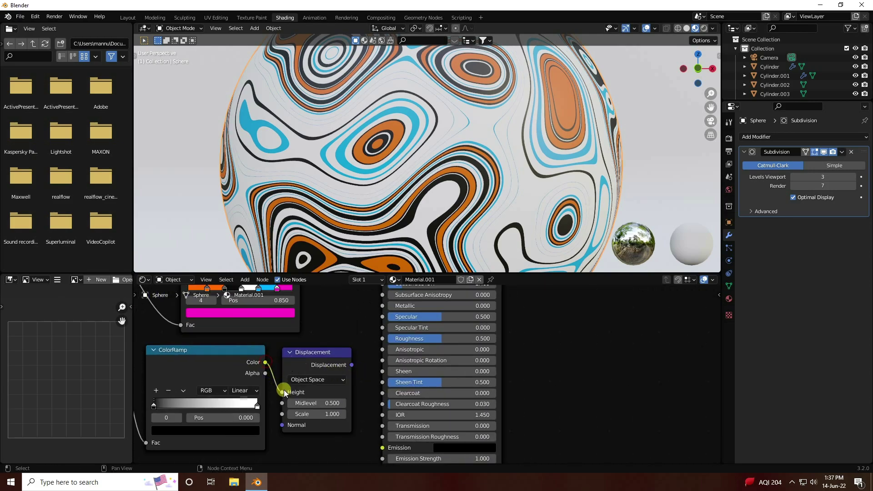
Move Material Output right and link the Displacement output to its Displacement socket
scroll(300, 363, "down", 2)
middle_click_drag(279, 380, 267, 389)
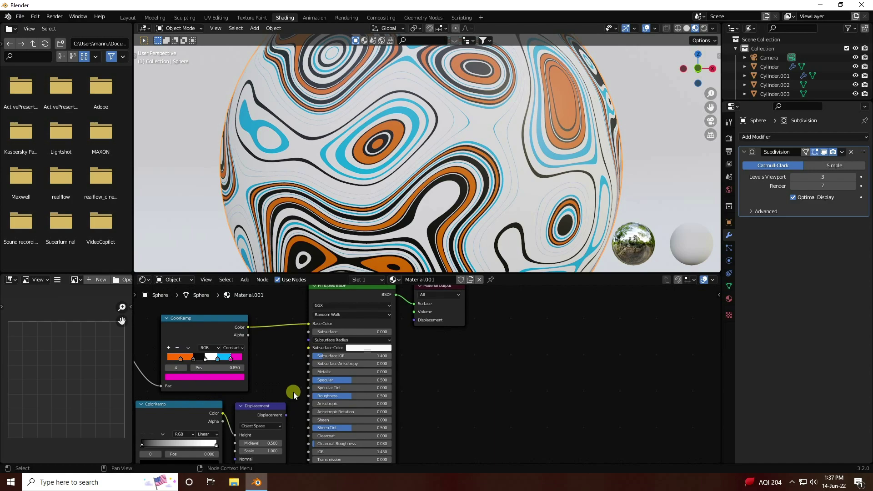
left_click_drag(448, 317, 473, 326)
left_click_drag(286, 415, 450, 327)
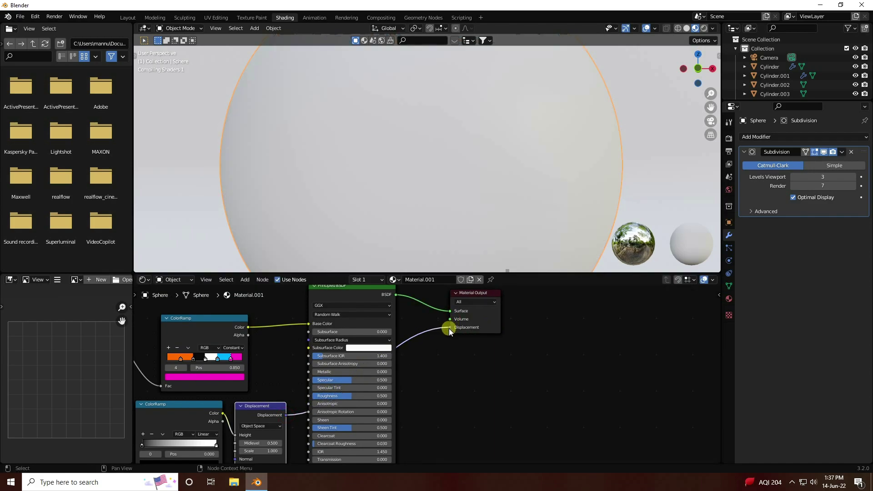
Enlarge the 3D viewport and orbit around the sphere to inspect its relief
scroll(415, 160, "up", 2)
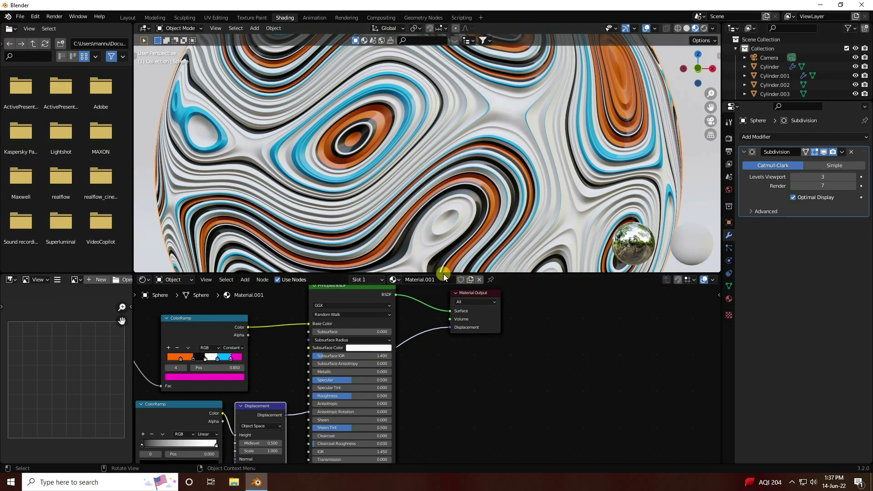
left_click_drag(513, 272, 522, 426)
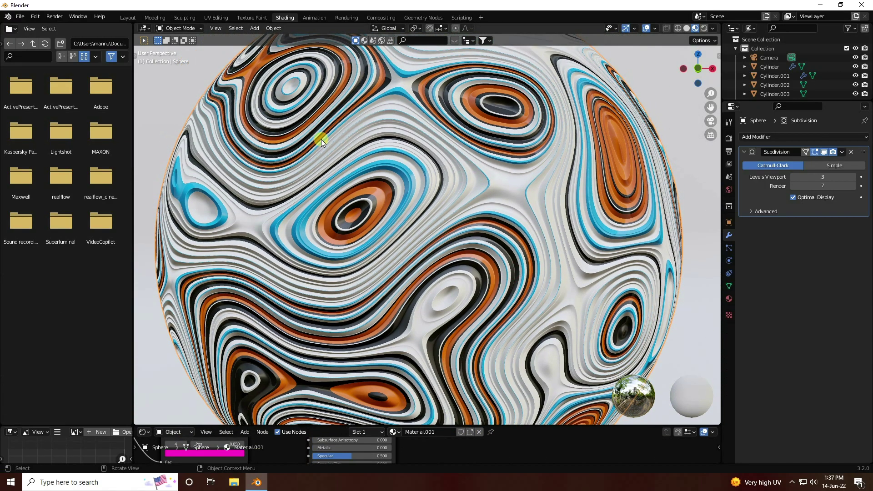
scroll(446, 238, "up", 3)
mouse_move(446, 238)
middle_mouse_down()
mouse_move(423, 216)
mouse_move(468, 226)
mouse_move(352, 213)
mouse_move(463, 226)
mouse_move(453, 226)
middle_mouse_up()
scroll(452, 216, "down", 6)
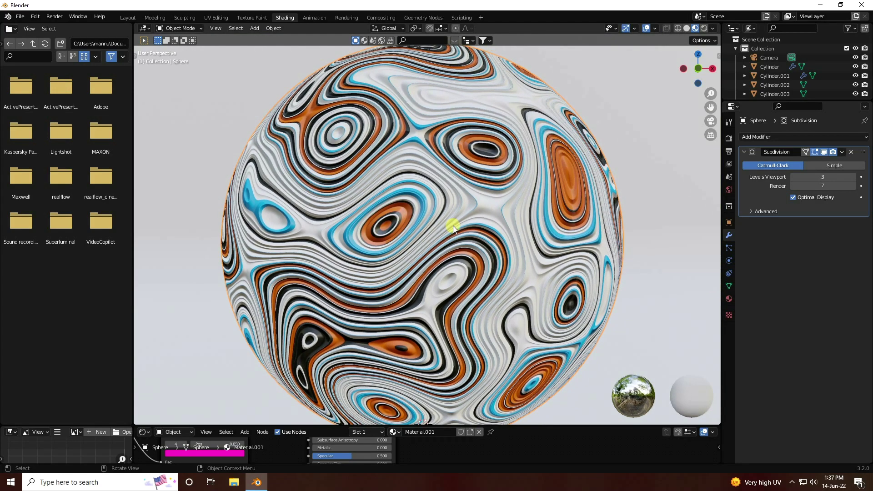
scroll(406, 219, "down", 2)
Look through the scene camera and pan so the sphere sits lower in frame
key("KP_0")
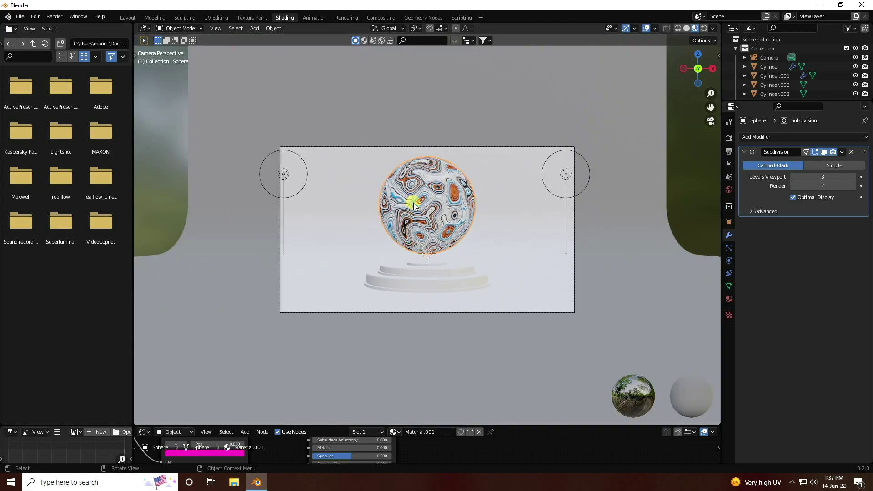
scroll(444, 203, "up", 5)
scroll(444, 203, "up", 2)
left_click_drag(711, 108, 713, 214)
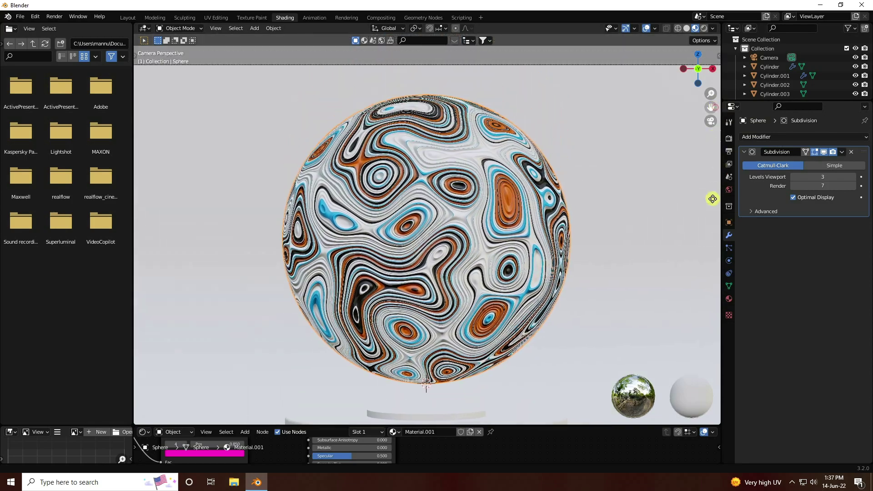
left_click_drag(750, 100, 755, 166)
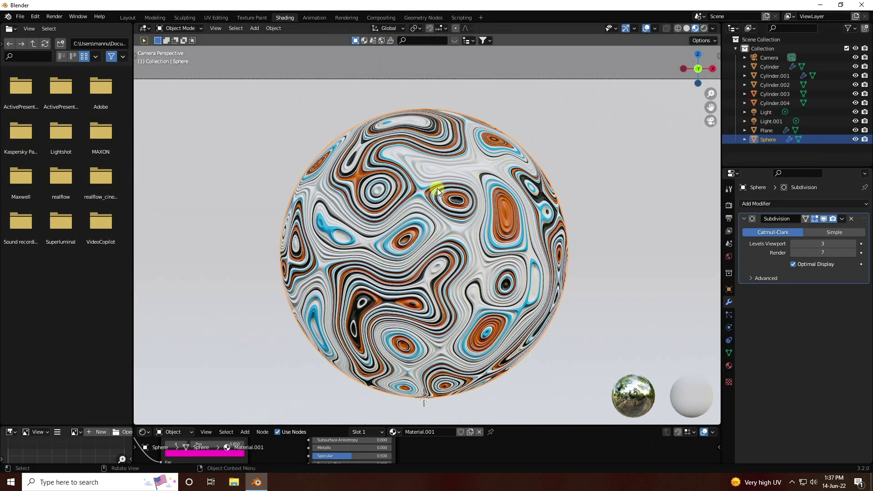
Look over the Settings section of the sphere's material properties
left_click(728, 365)
scroll(766, 356, "down", 10)
left_click(757, 349)
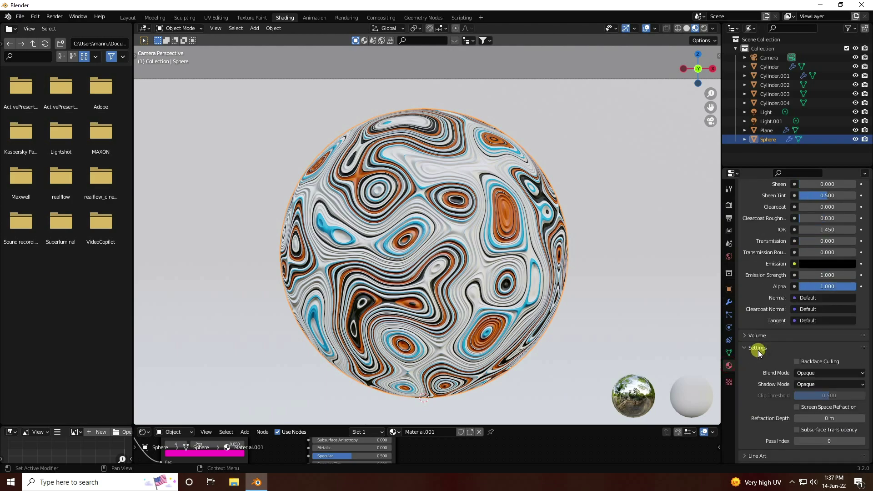
scroll(757, 350, "down", 2)
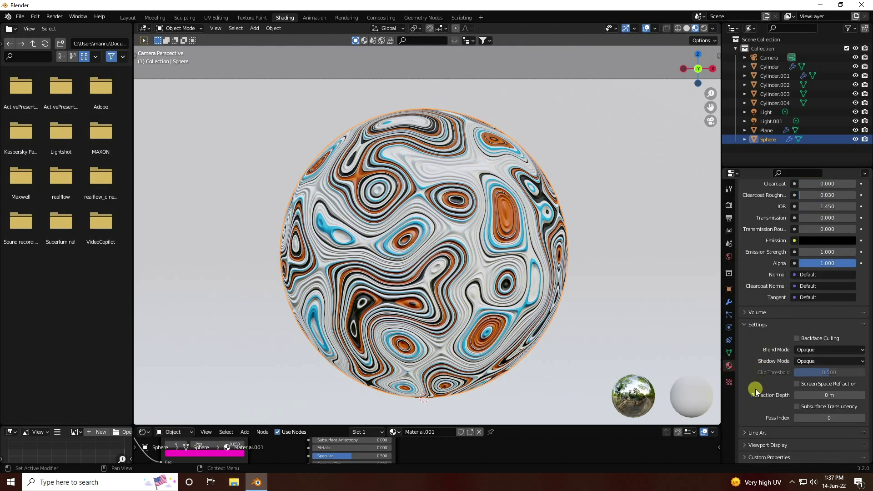
scroll(746, 310, "up", 15)
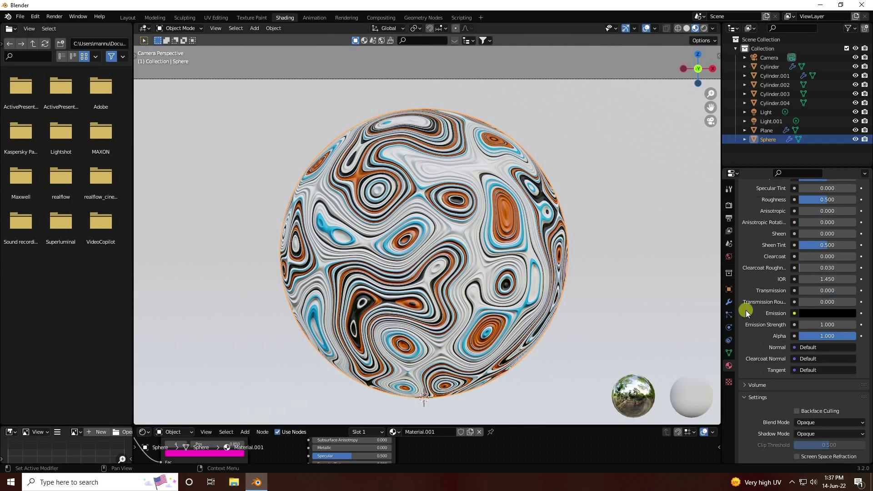
Switch to Cycles on GPU Compute with 64 viewport and 128 render samples
left_click(729, 205)
left_click(806, 203)
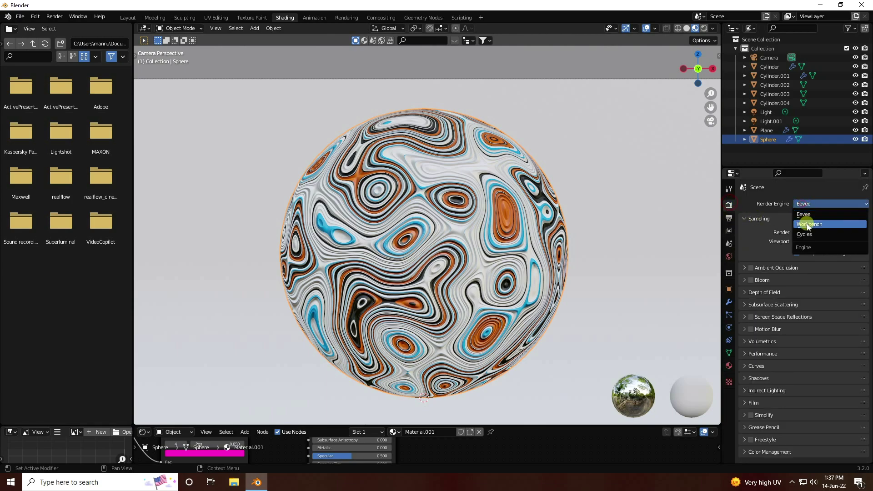
left_click(807, 233)
left_click(811, 226)
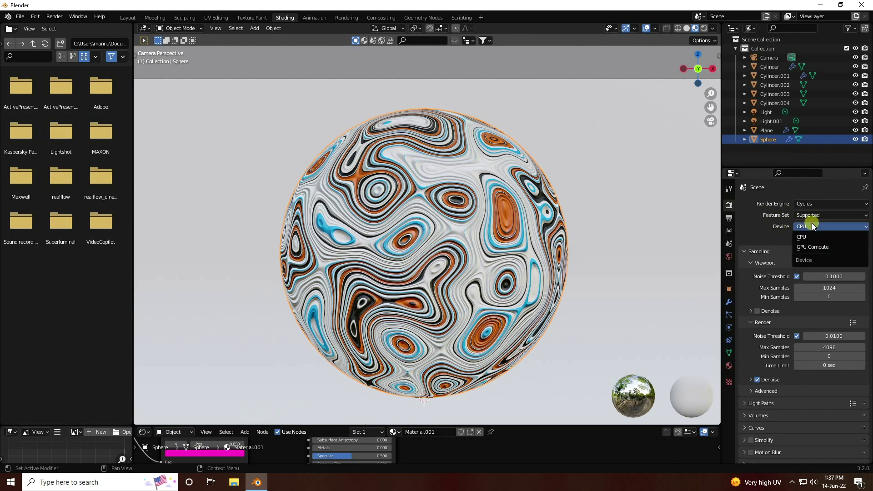
left_click(808, 246)
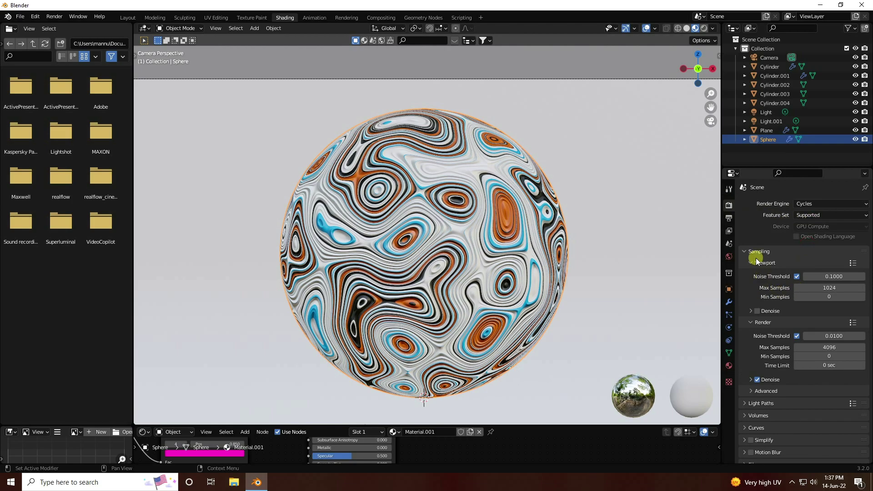
left_click(830, 287)
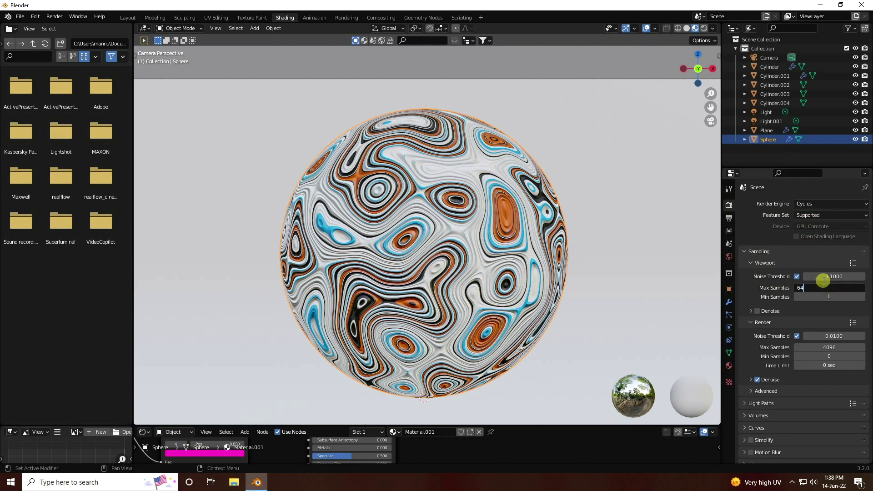
key("Return")
left_click(825, 349)
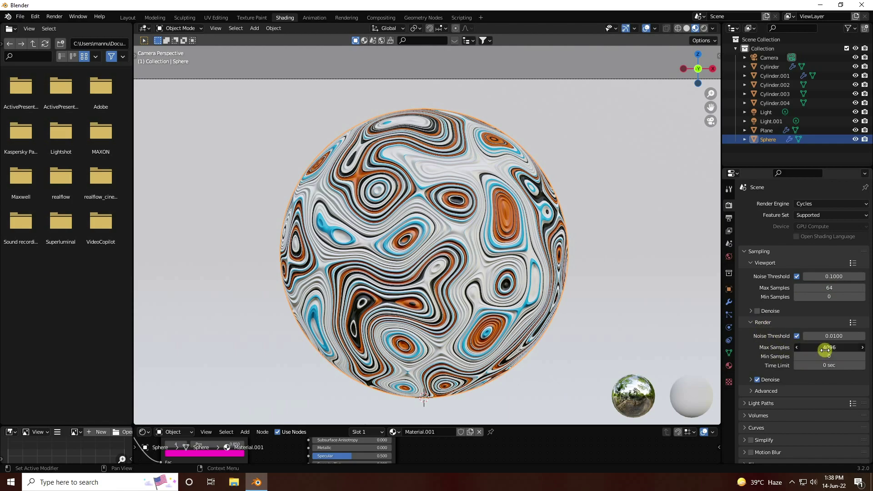
key("Return")
Set the sphere material's displacement to Displacement and Bump, and show the Rendered viewport
left_click(730, 366)
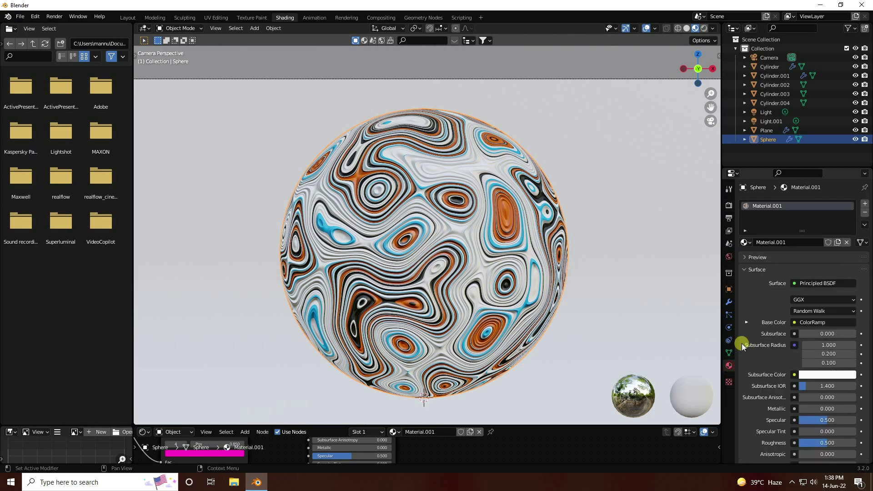
scroll(751, 343, "down", 15)
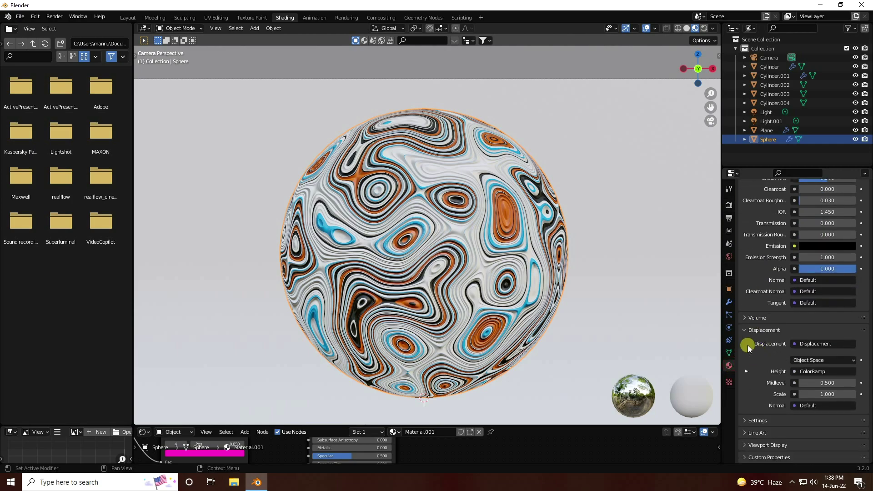
left_click(746, 419)
scroll(750, 371, "down", 5)
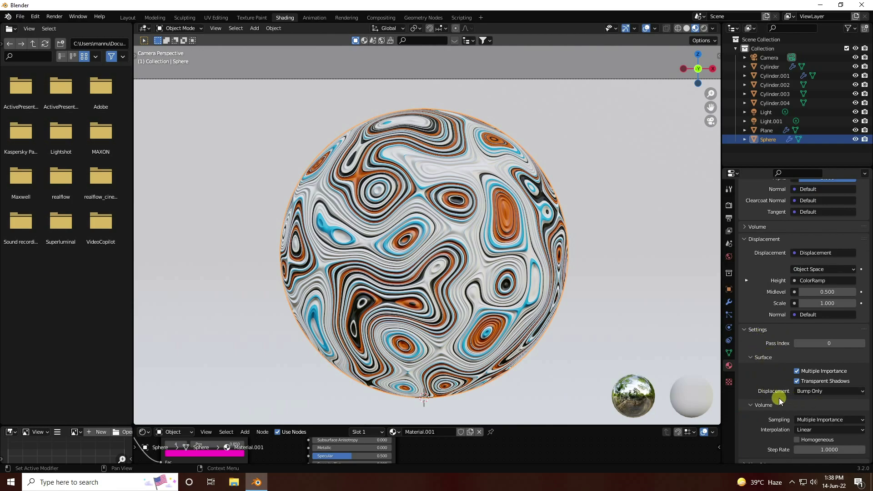
left_click(809, 392)
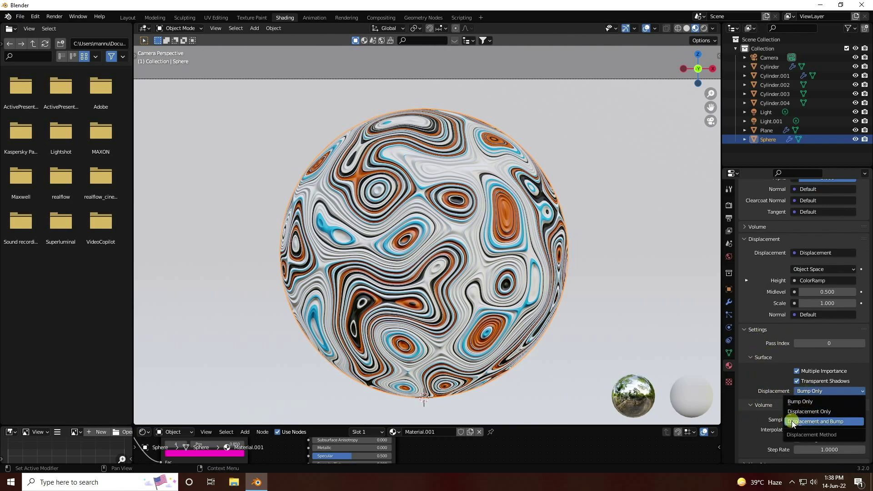
left_click(839, 421)
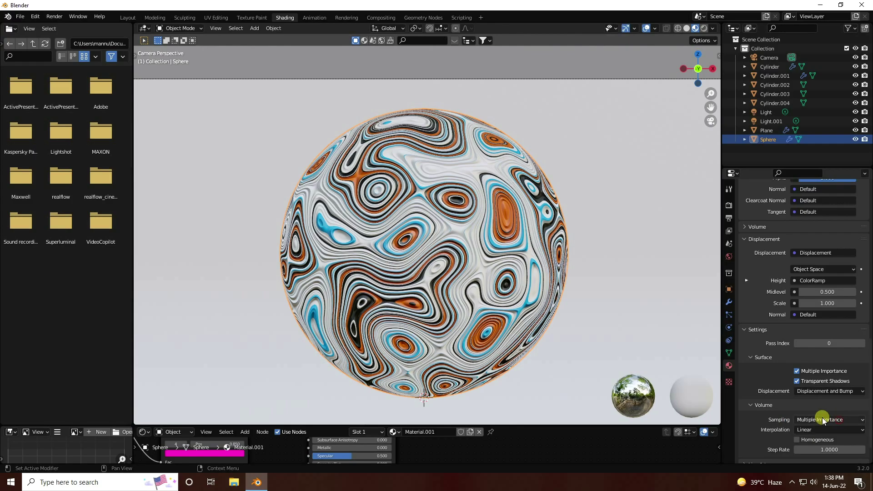
left_click(703, 29)
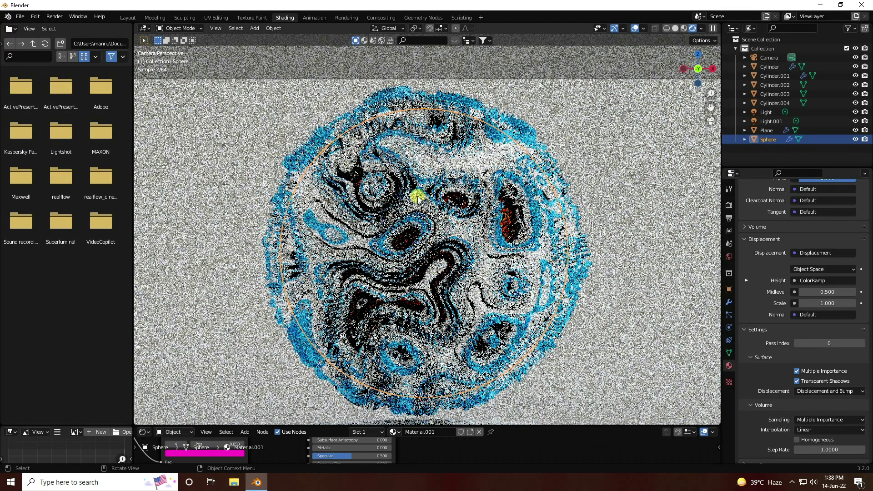
Set the Displacement node's Midlevel to 0.1 and Scale to 0.2, then re-enlarge the viewport
scroll(432, 243, "up", 1)
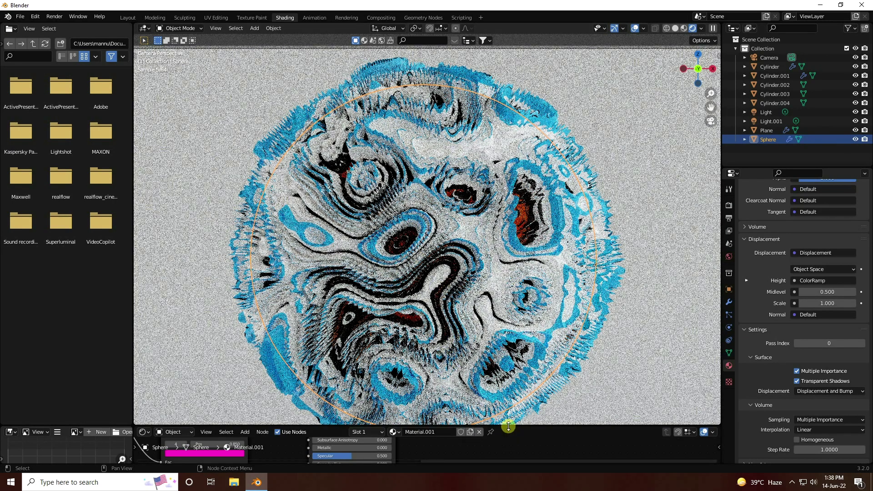
left_click_drag(508, 426, 509, 295)
middle_click_drag(480, 383, 610, 337)
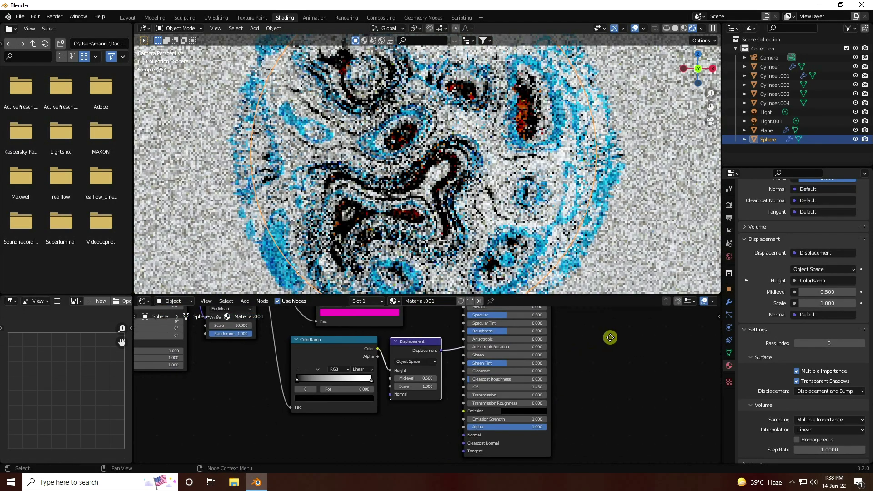
scroll(430, 384, "up", 1)
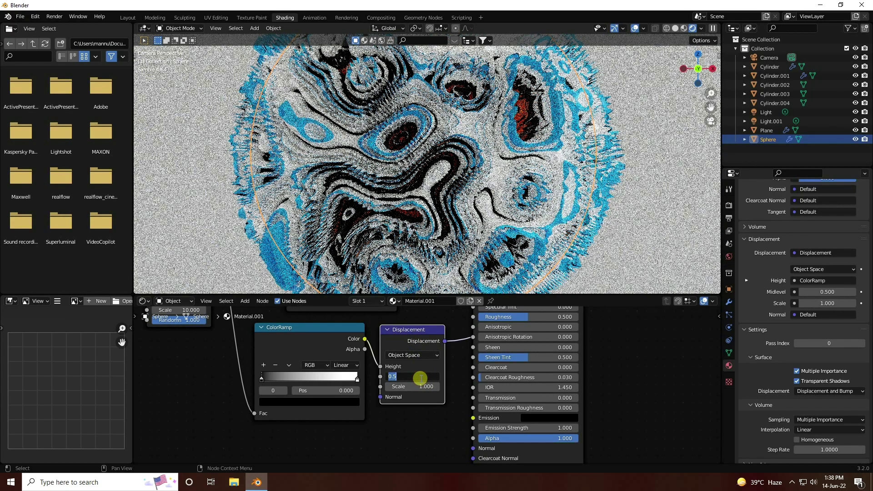
type("0.1")
key("Return")
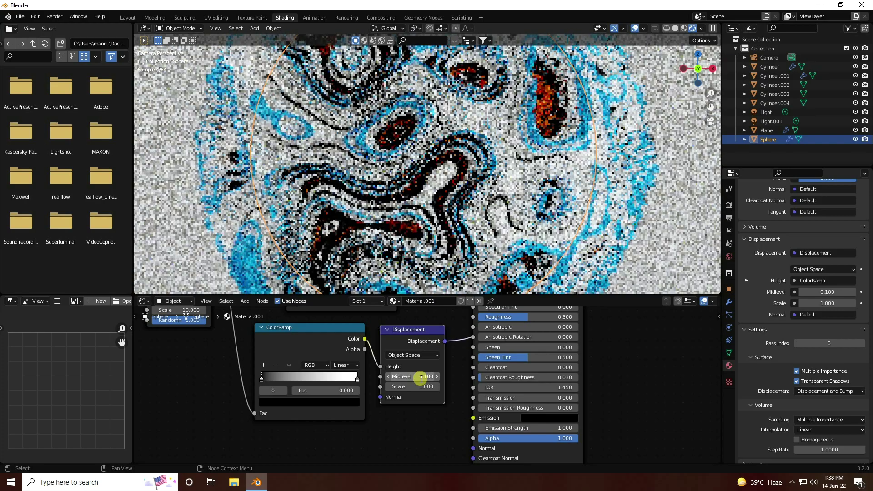
left_click(424, 386)
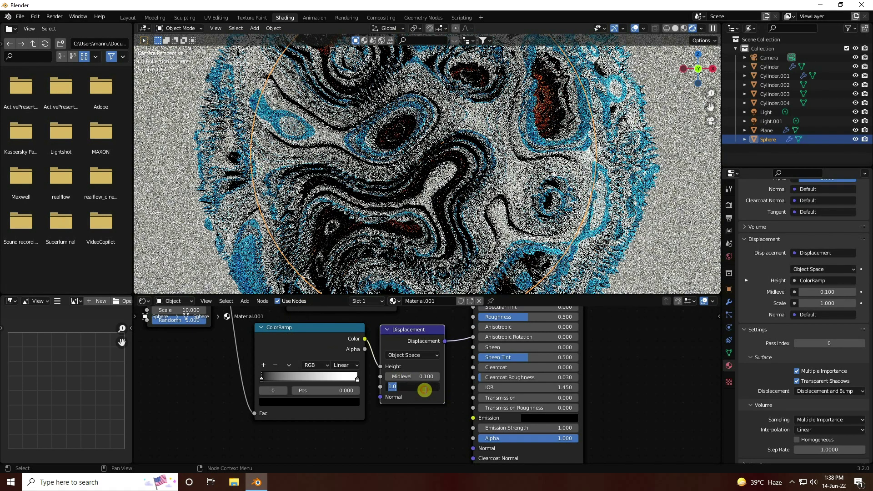
key("Return")
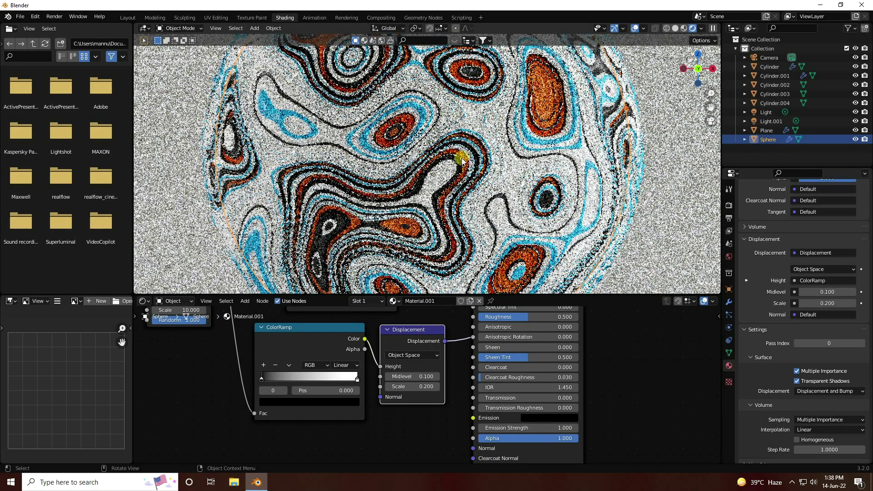
left_click_drag(341, 295, 332, 409)
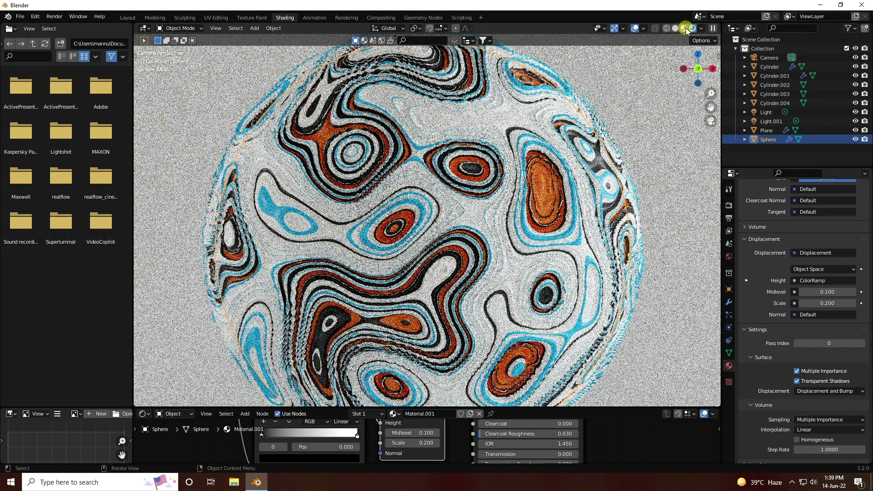
In Material Preview, select the pedestal's bottom cylinder and create Material.002 for it
left_click(684, 29)
key("Home")
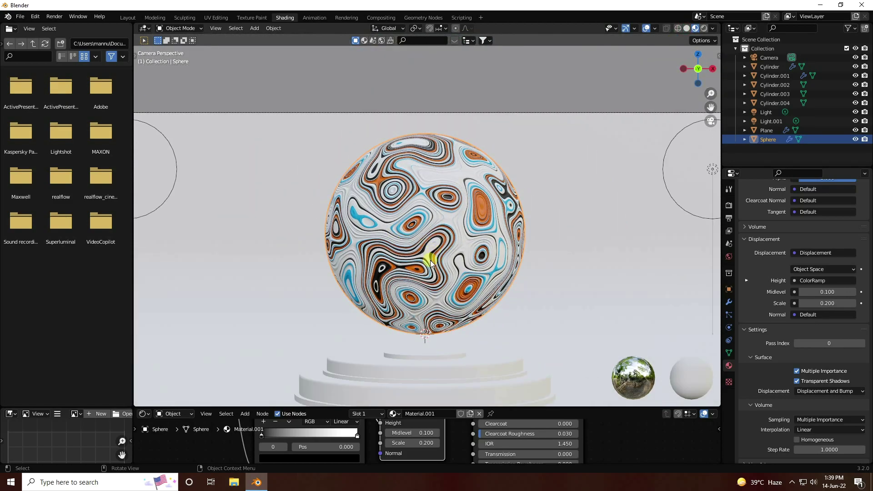
middle_click_drag(430, 263, 409, 248)
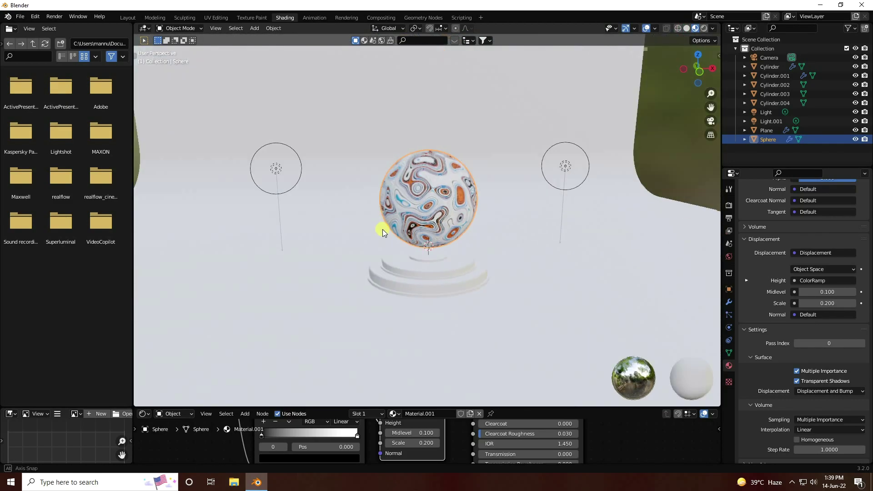
scroll(400, 263, "up", 5)
scroll(427, 226, "up", 4)
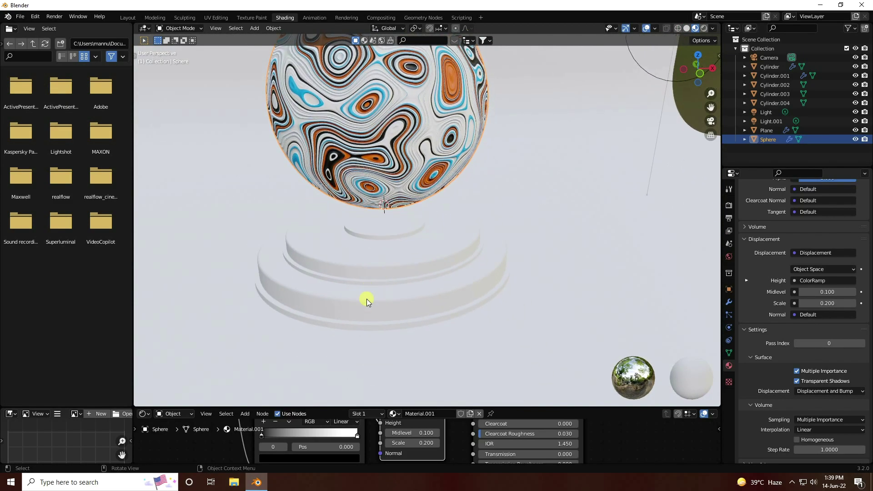
left_click(326, 345)
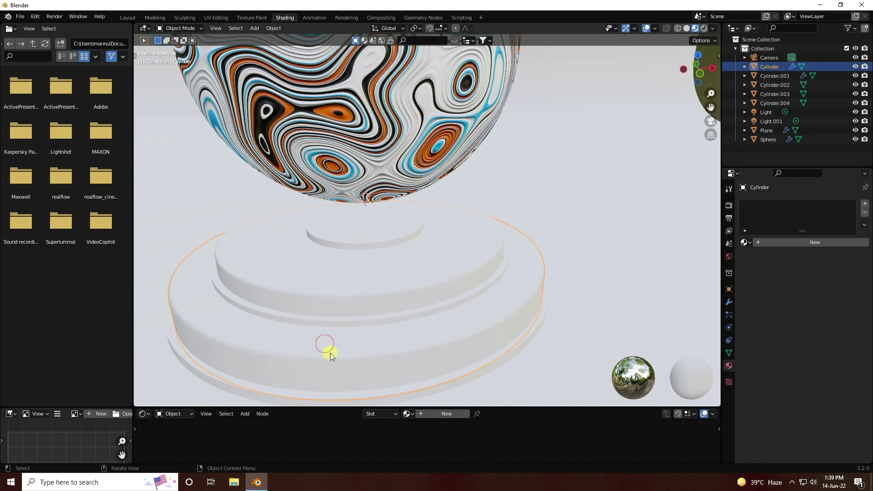
left_click(429, 414)
Run Principled Texture Setup on the BSDF with all maps from Desktop\sphere\Marble012_8K-JPG
left_click_drag(441, 407, 436, 243)
key("Home")
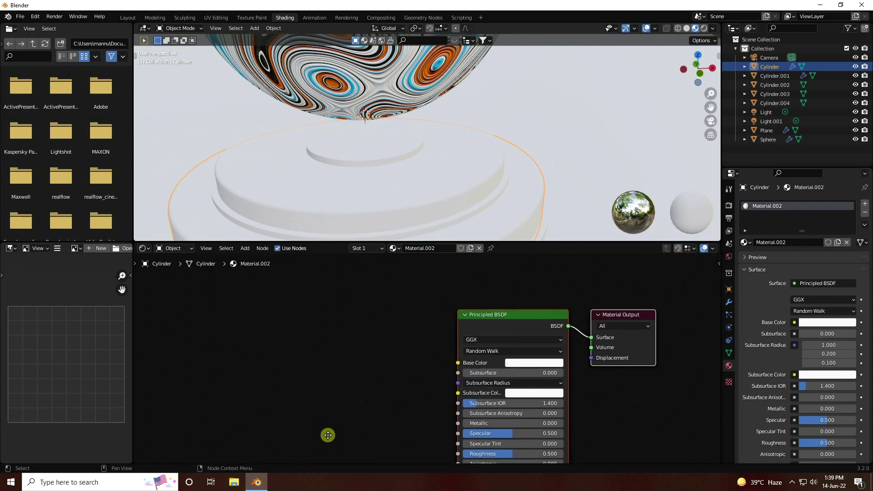
left_click(487, 312)
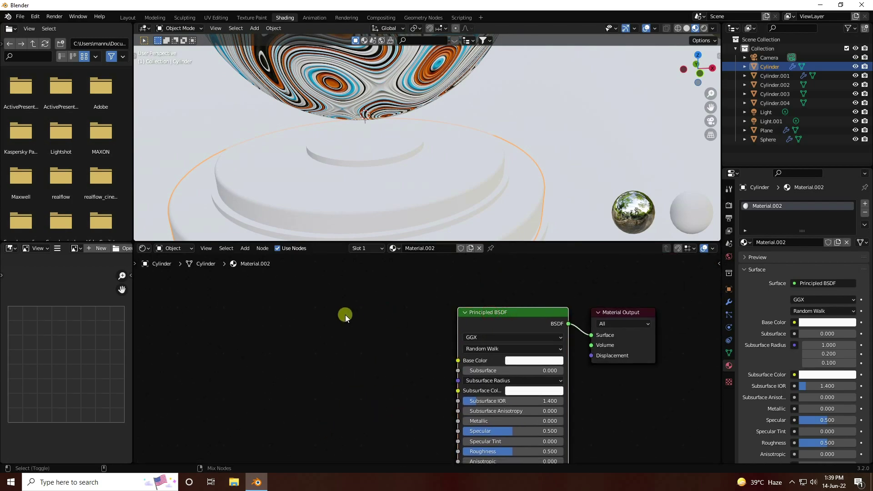
key("ctrl+shift+t")
left_click(225, 211)
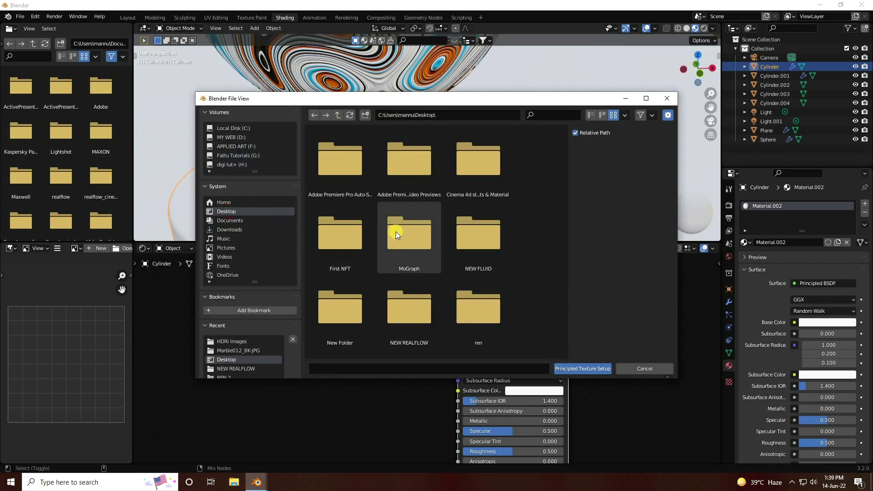
scroll(441, 287, "down", 6)
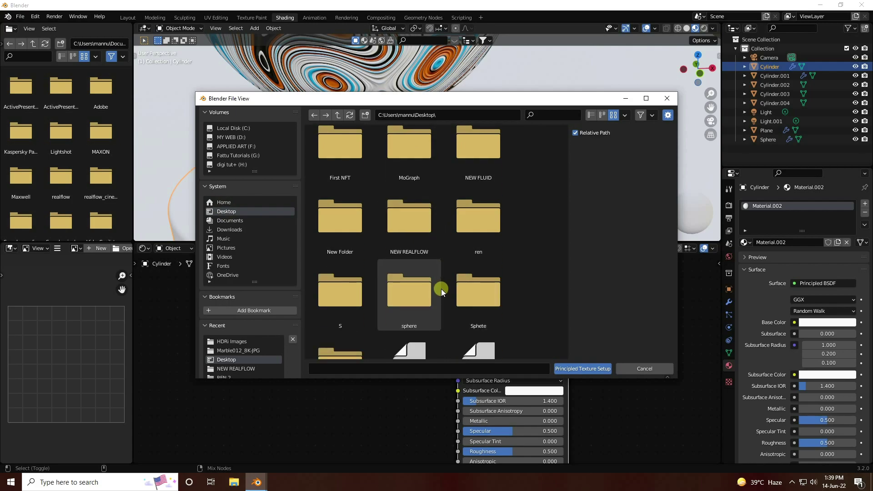
double_click(422, 283)
double_click(492, 171)
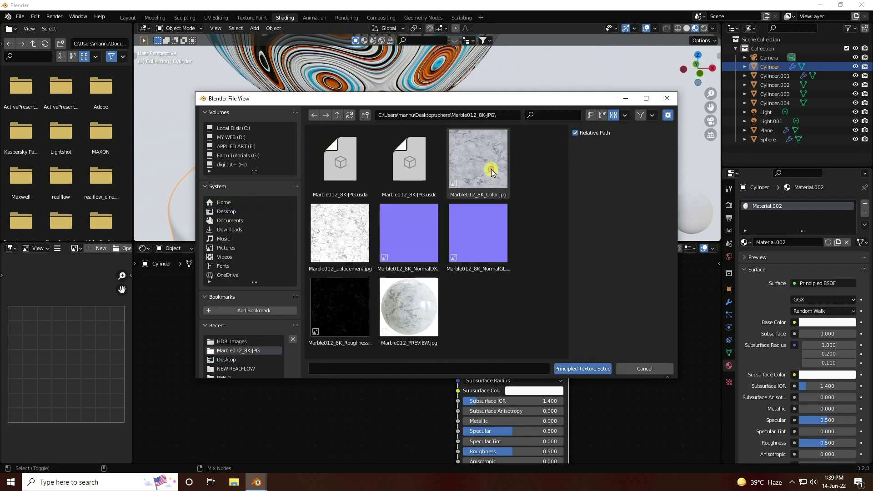
left_click_drag(535, 152, 321, 349)
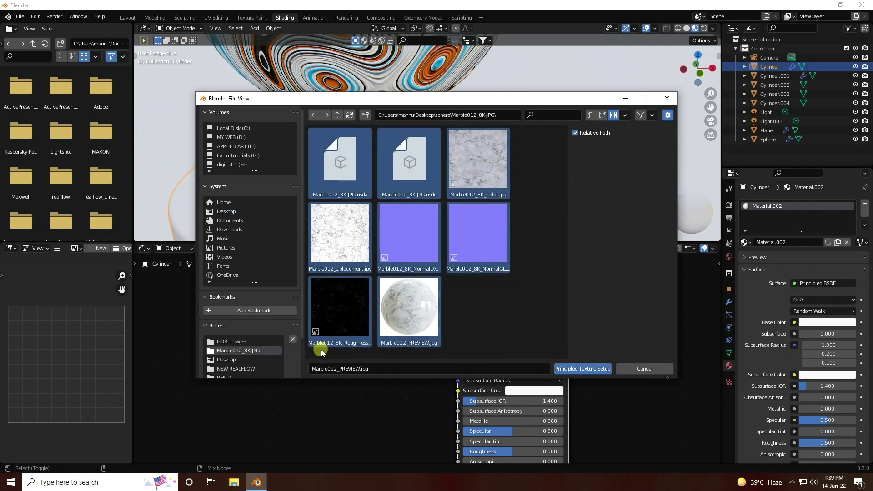
left_click(590, 368)
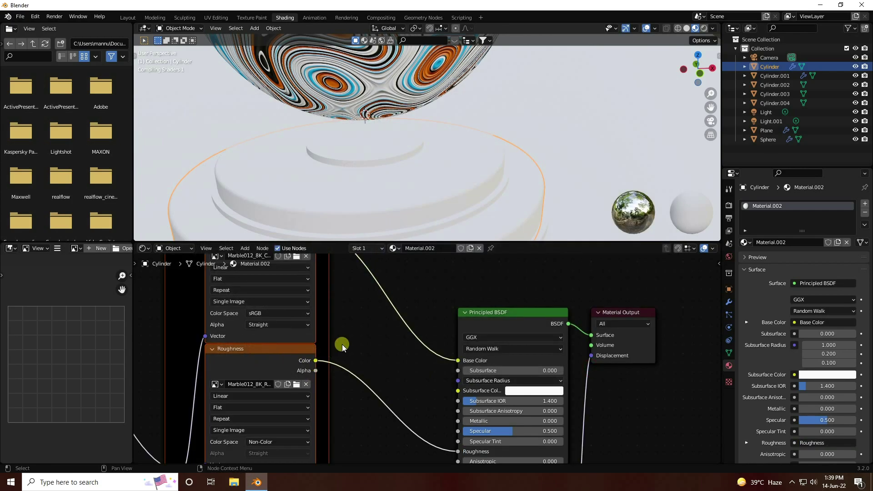
Re-unwrap the base cylinder with Smart UV Project in UV Editing, then return to Shading
scroll(485, 135, "up", 6)
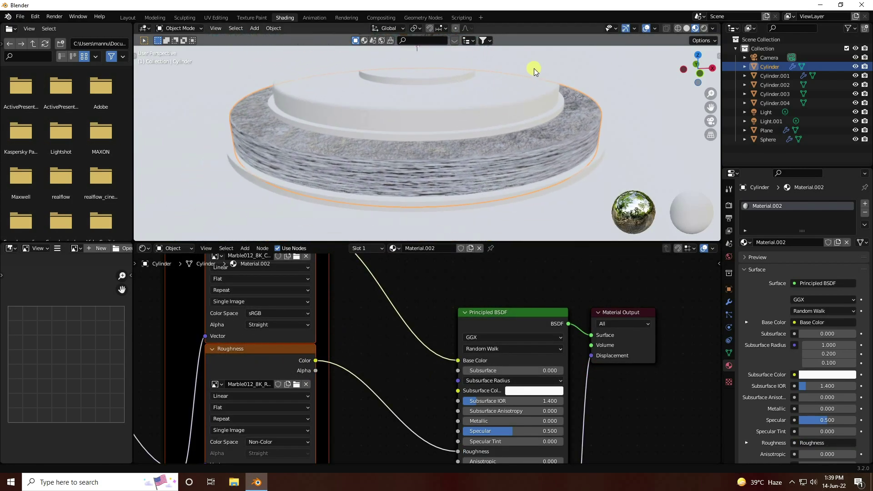
left_click_drag(507, 240, 515, 364)
middle_click_drag(489, 302, 439, 231)
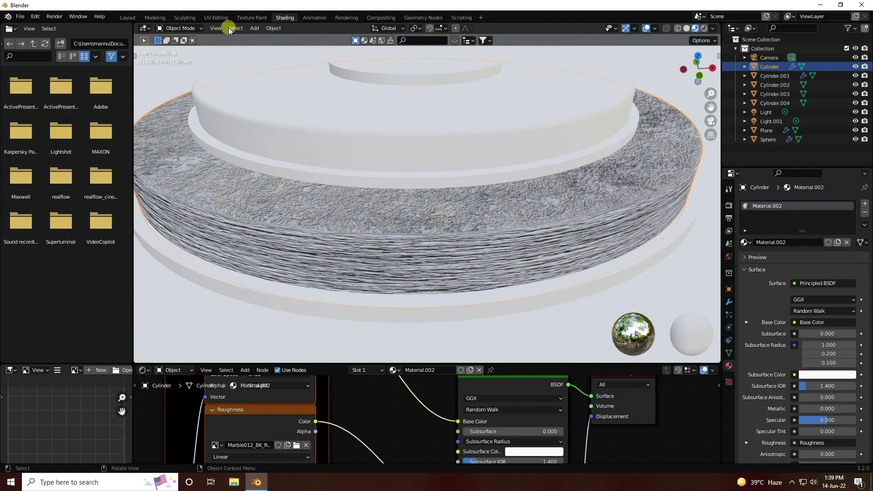
left_click(218, 18)
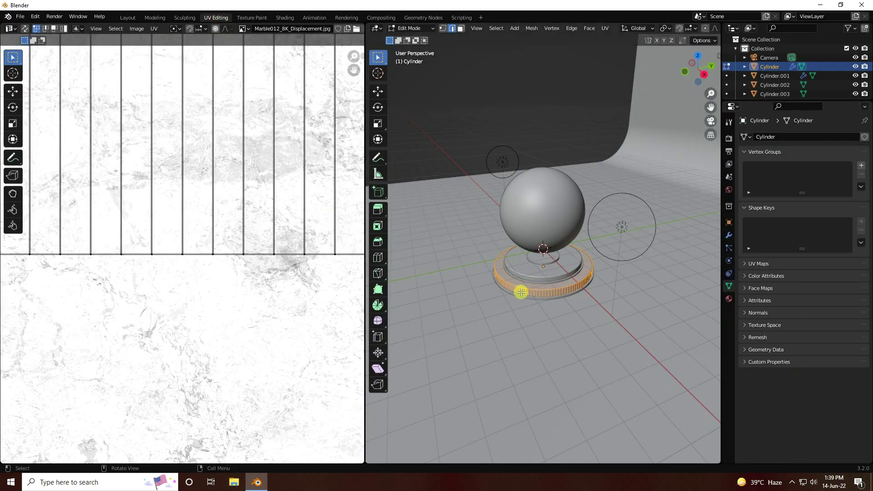
scroll(571, 300, "up", 6)
middle_click_drag(571, 301, 538, 287)
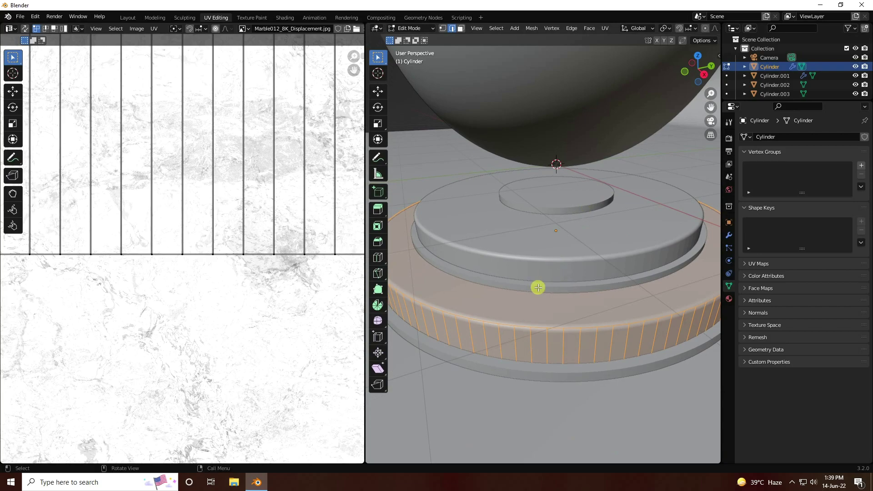
key("u")
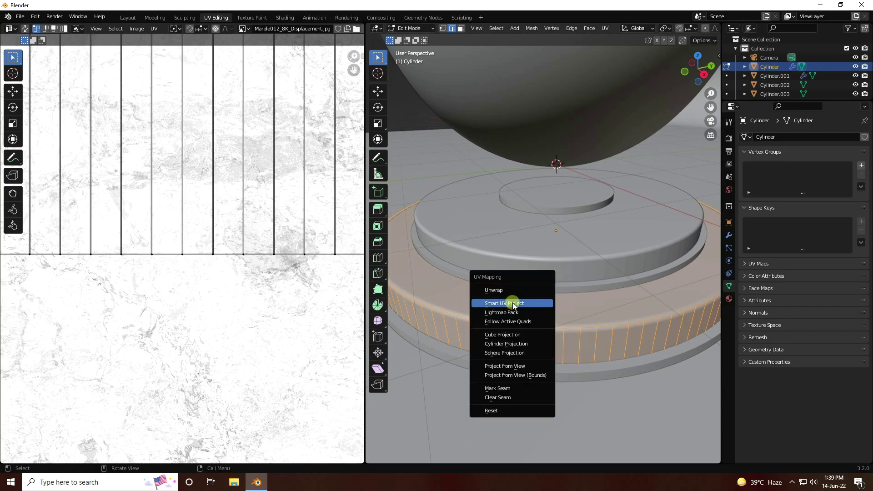
left_click(522, 300)
left_click(525, 375)
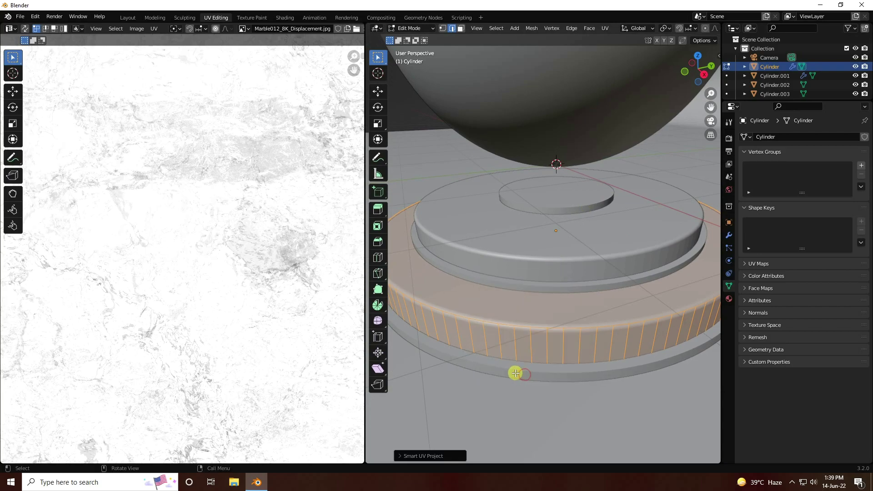
scroll(247, 270, "down", 8)
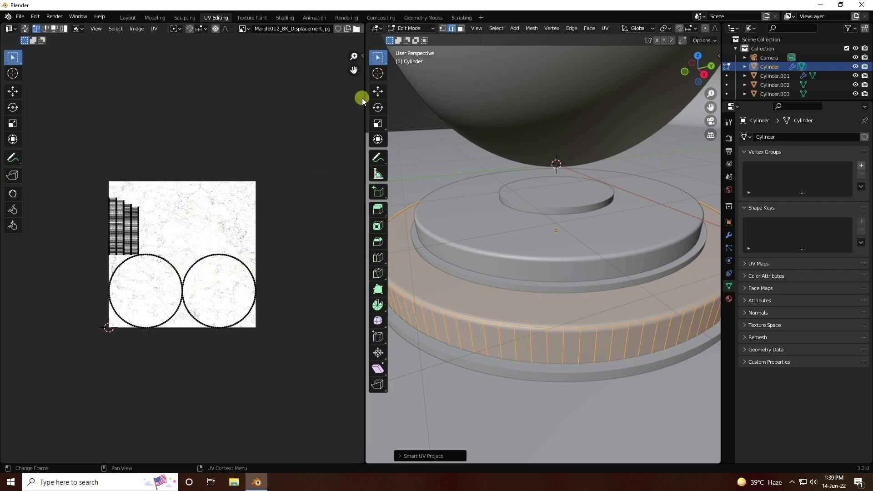
left_click(284, 19)
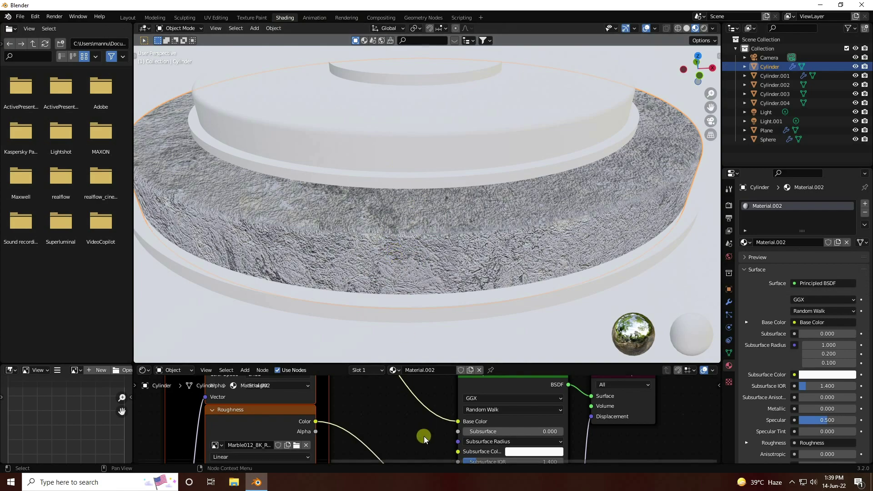
Disconnect the Displacement link from the Material Output node
scroll(421, 433, "down", 4, "shift")
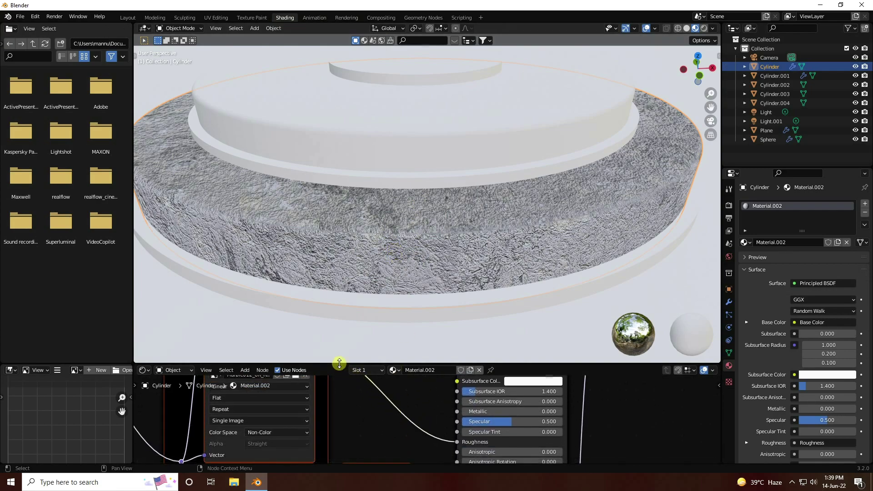
left_click_drag(339, 363, 339, 234)
middle_click_drag(622, 298, 571, 365)
left_click_drag(542, 339, 552, 385)
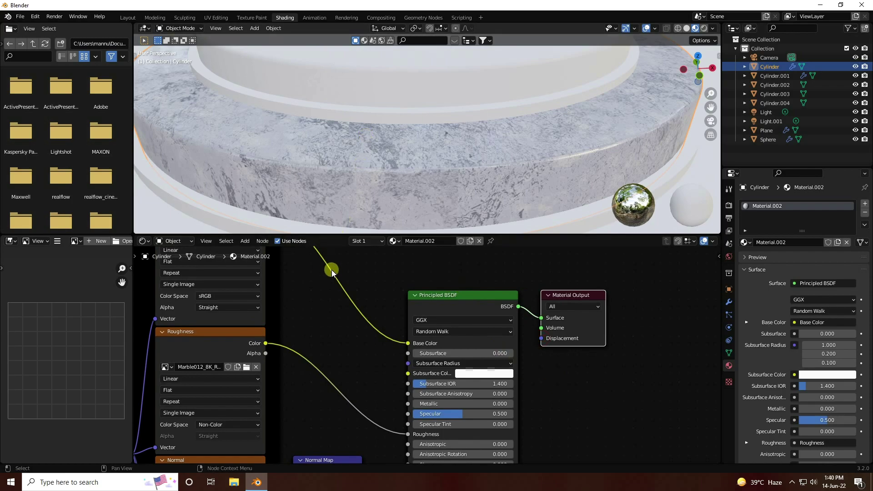
middle_click_drag(331, 270, 381, 411)
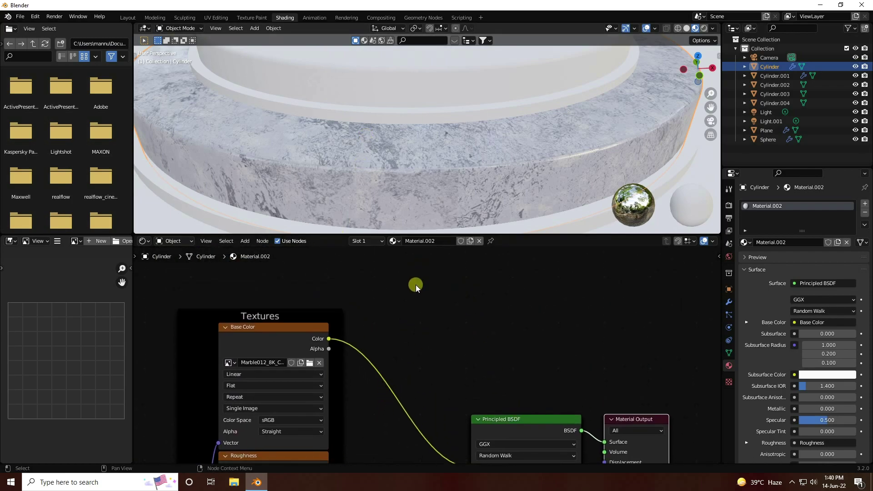
Insert an RGB Curves node into the Base Color link and bend the curve up to brighten the marble
left_click(245, 241)
left_click(258, 251)
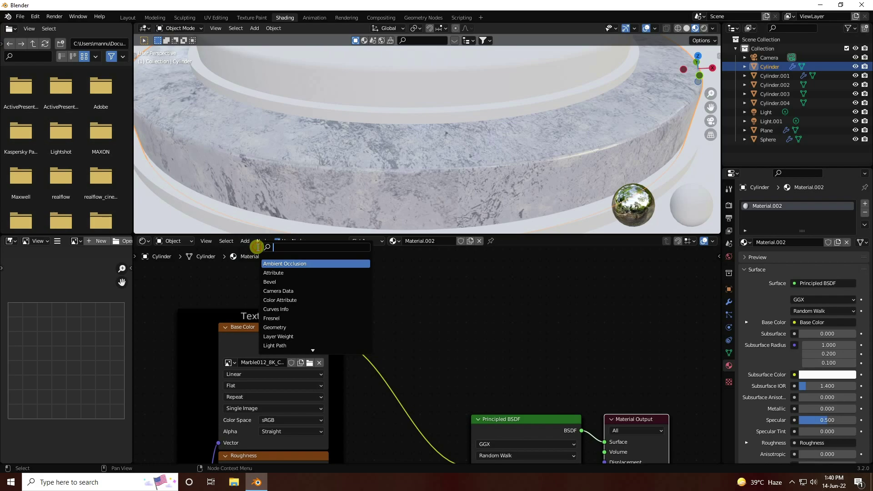
type("rb")
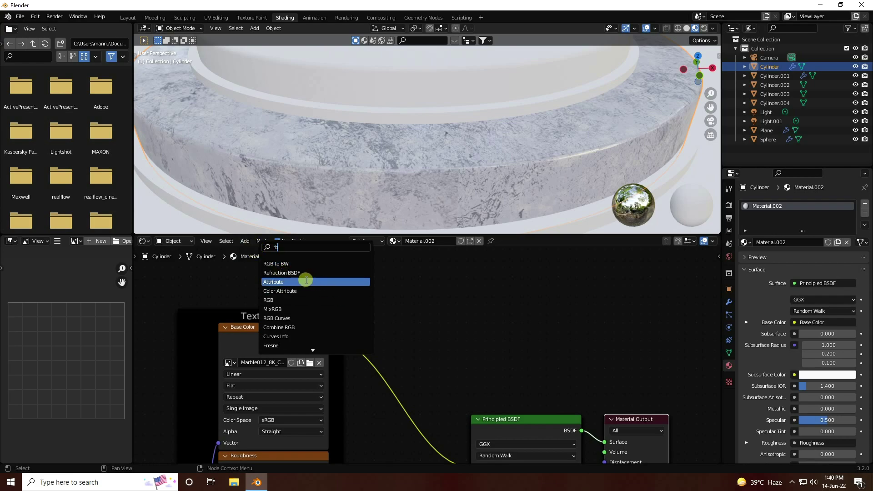
left_click(301, 318)
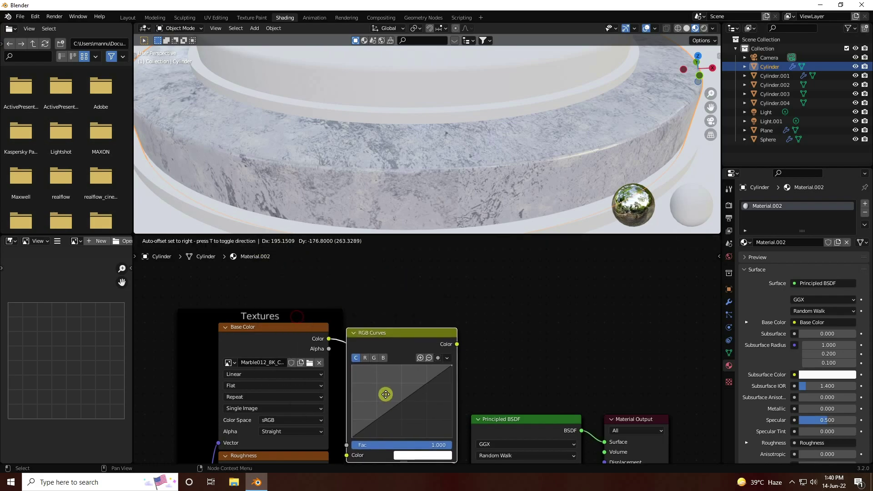
left_click(386, 394)
middle_click_drag(537, 340, 575, 323)
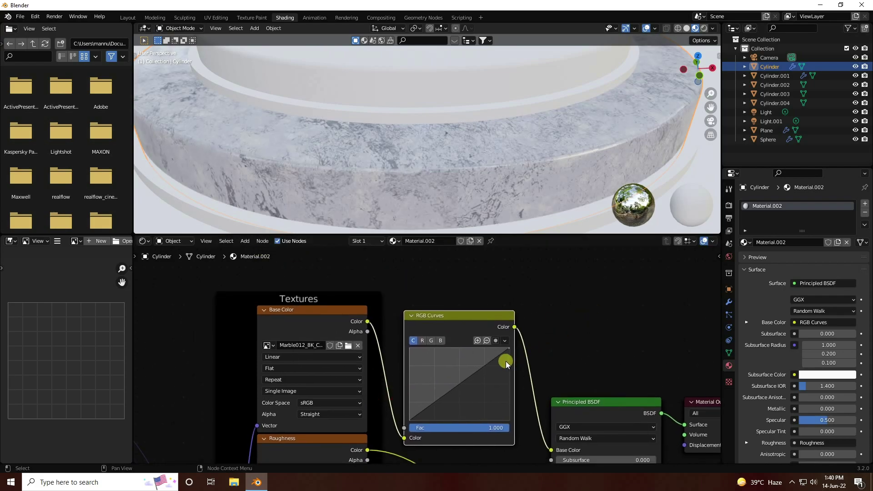
left_click_drag(482, 364, 476, 359)
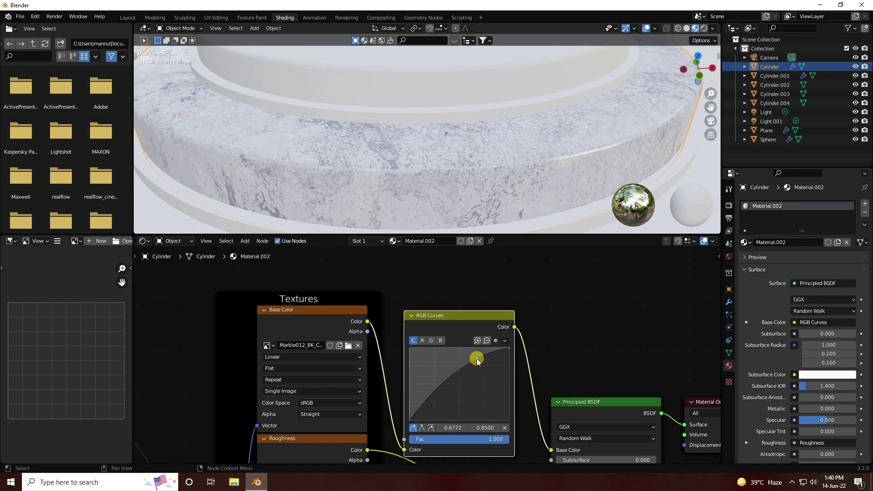
scroll(376, 156, "down", 3)
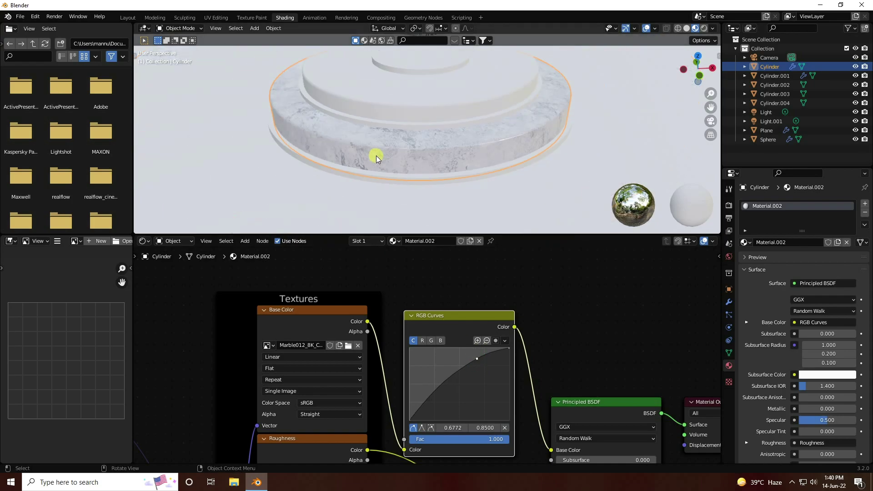
Rename the material to MARBEI
double_click(439, 241)
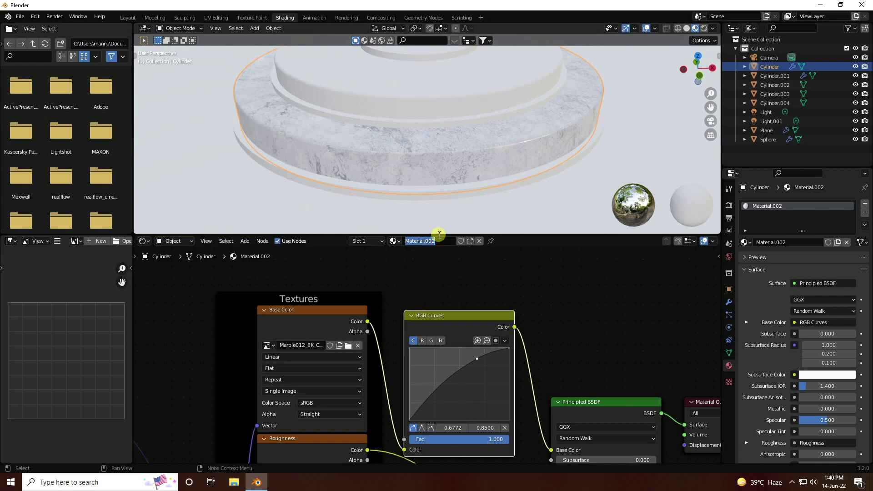
type("MARBEI")
key("Return")
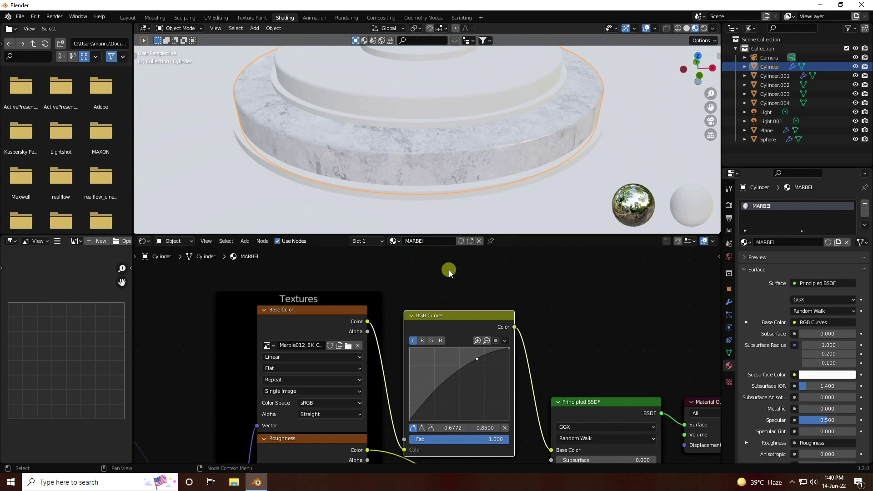
left_click(383, 95)
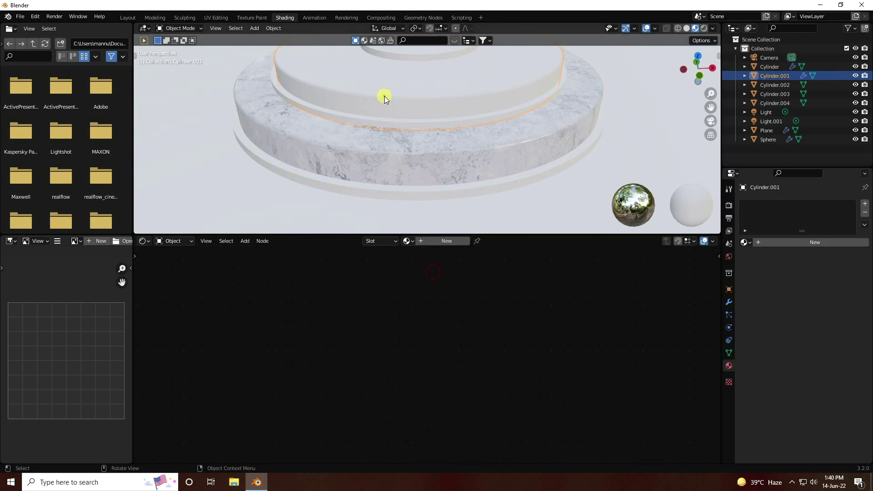
Assign MARBEI to Cylinder.001 and unwrap it with Smart UV Project
left_click(409, 241)
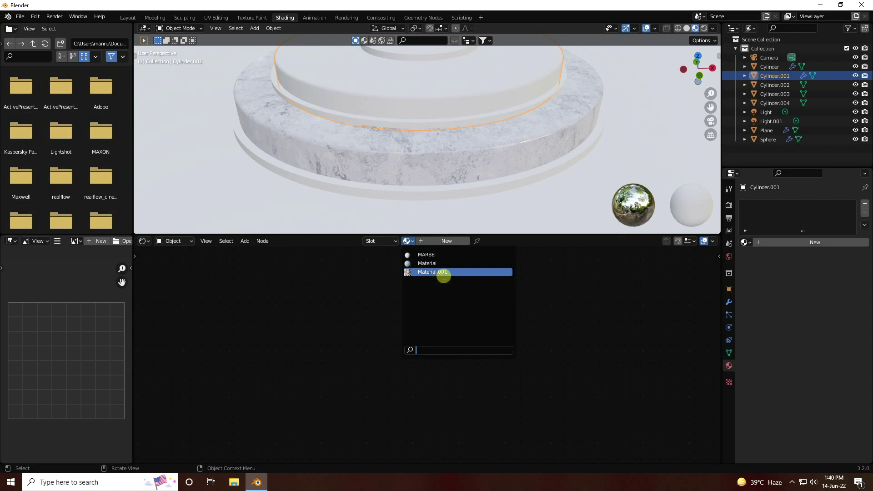
left_click(443, 254)
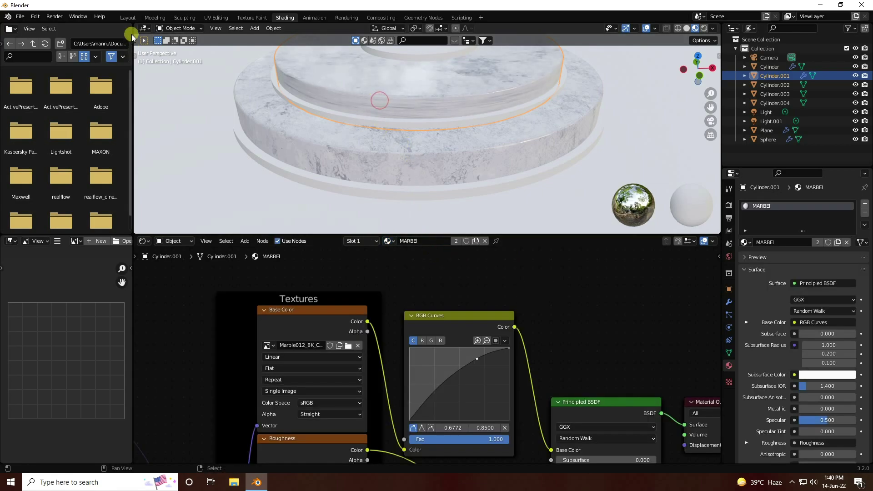
left_click(219, 18)
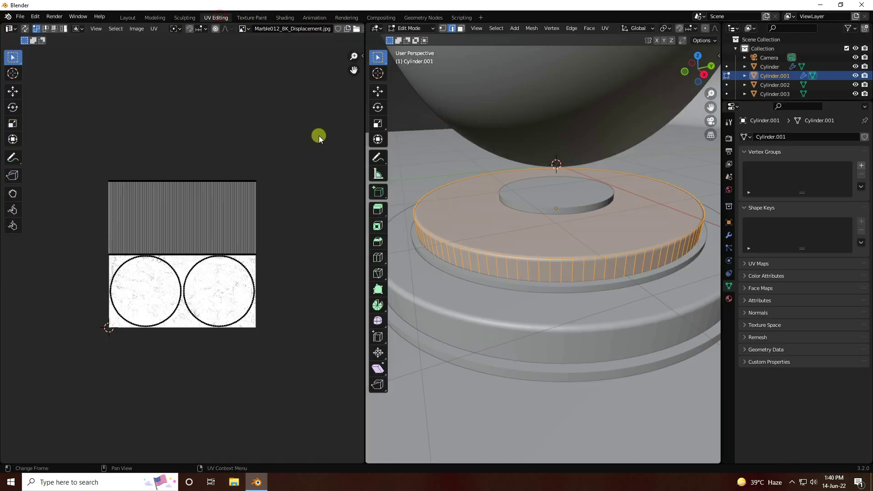
key("u")
left_click(535, 244)
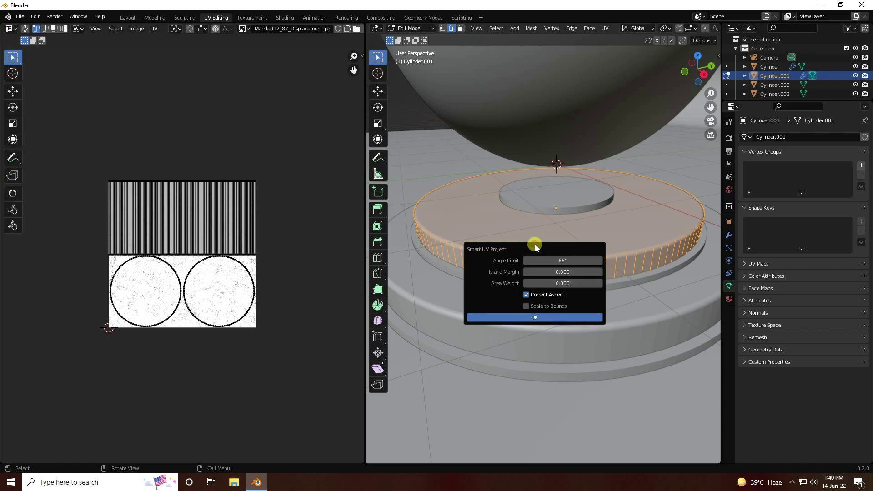
left_click(540, 315)
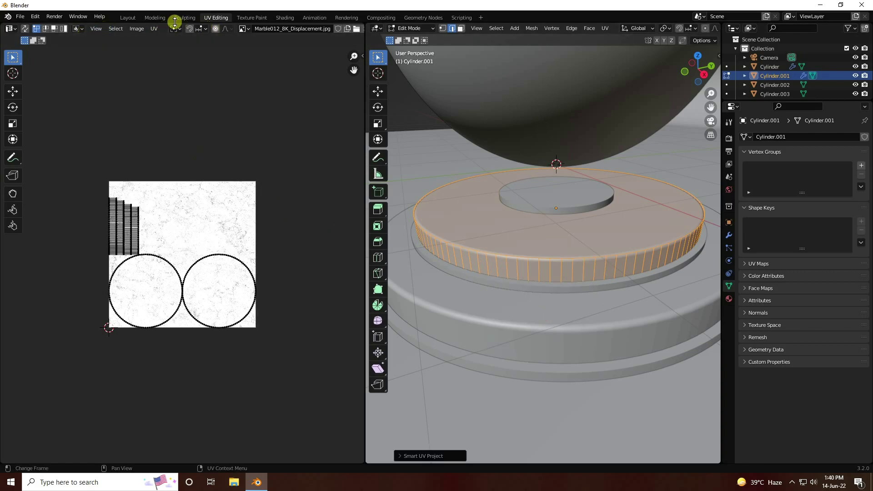
left_click(131, 17)
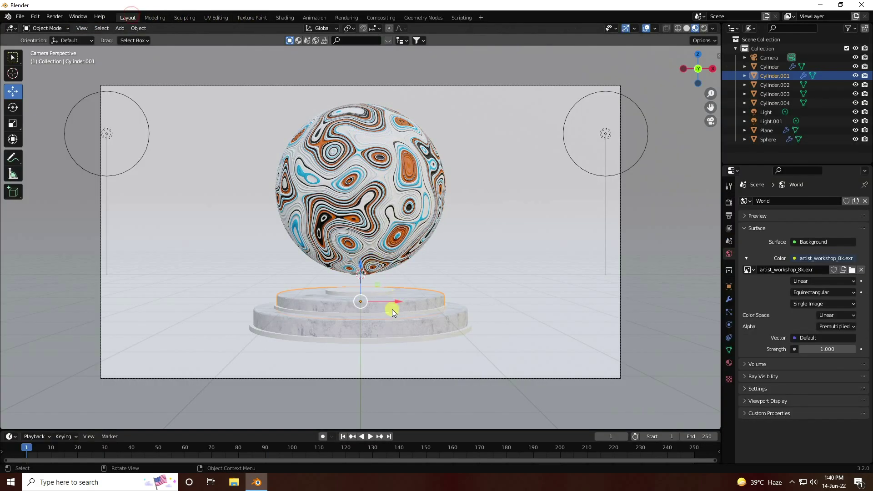
Rotate Cylinder.001 47° about Z, resetting its Y rotation to 0°
scroll(373, 360, "up", 5)
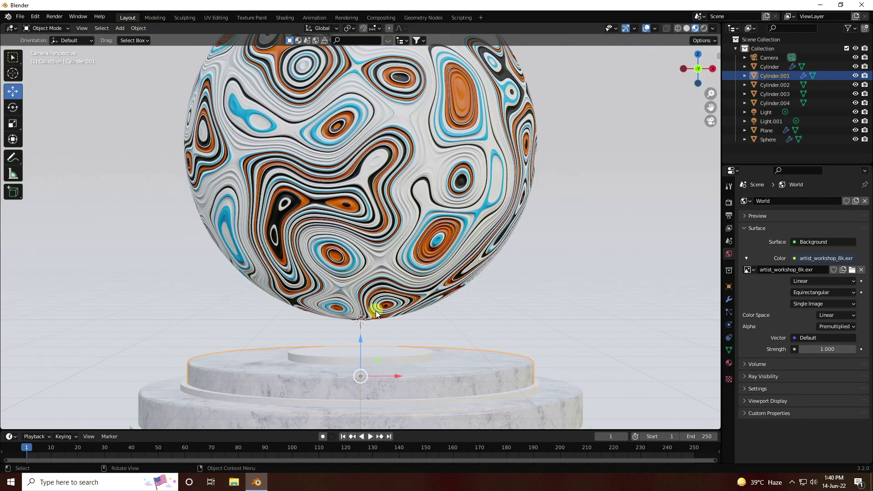
middle_click_drag(376, 311, 388, 236, "shift")
left_click(312, 316)
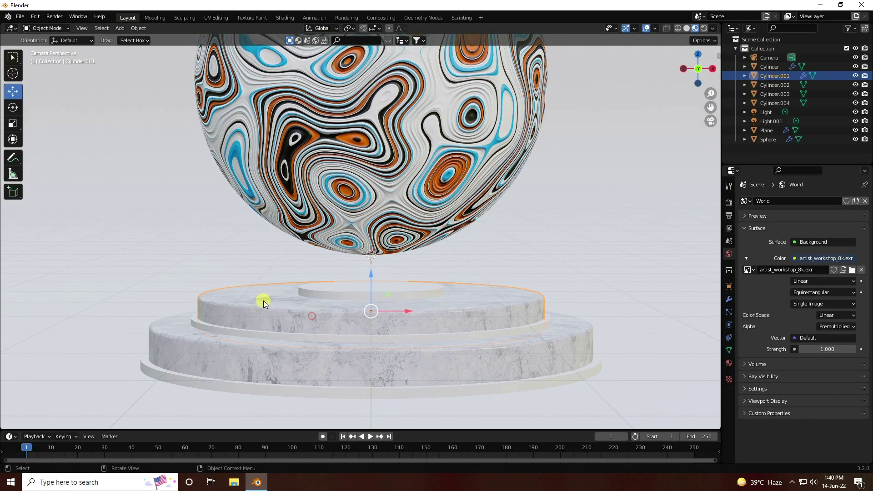
left_click(13, 108)
left_click_drag(362, 313, 397, 326)
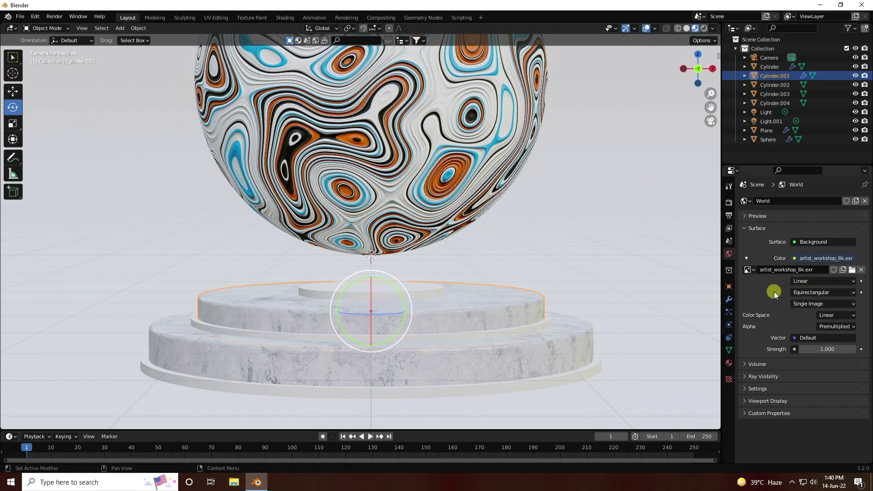
left_click(729, 287)
mouse_move(813, 267)
left_mouse_down()
mouse_move(854, 267)
mouse_move(821, 258)
mouse_move(807, 277)
mouse_move(852, 275)
mouse_move(152, 277)
mouse_move(805, 277)
left_mouse_up()
left_click(13, 91)
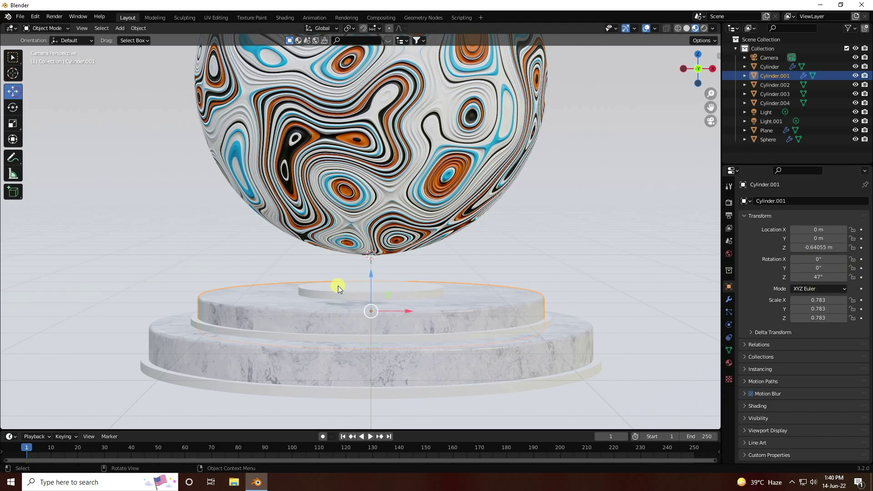
Select the top disc Cylinder.002 in the Shading workspace
scroll(258, 277, "down", 4)
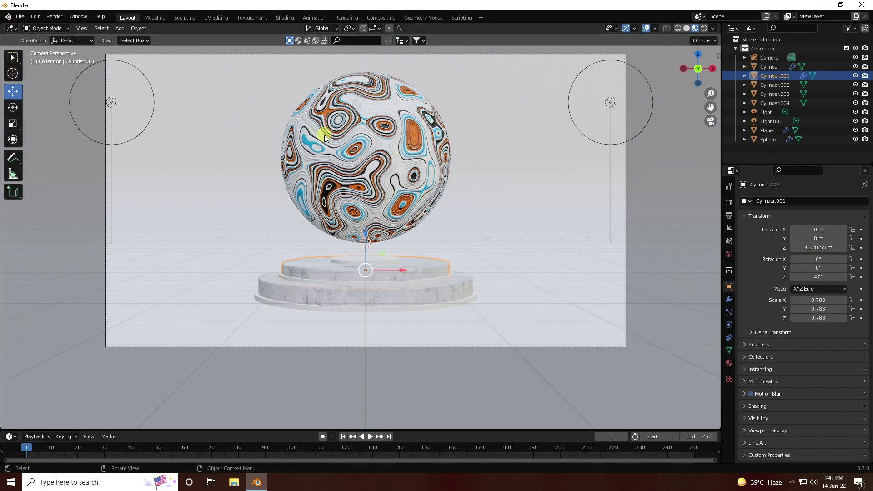
scroll(393, 252, "up", 8)
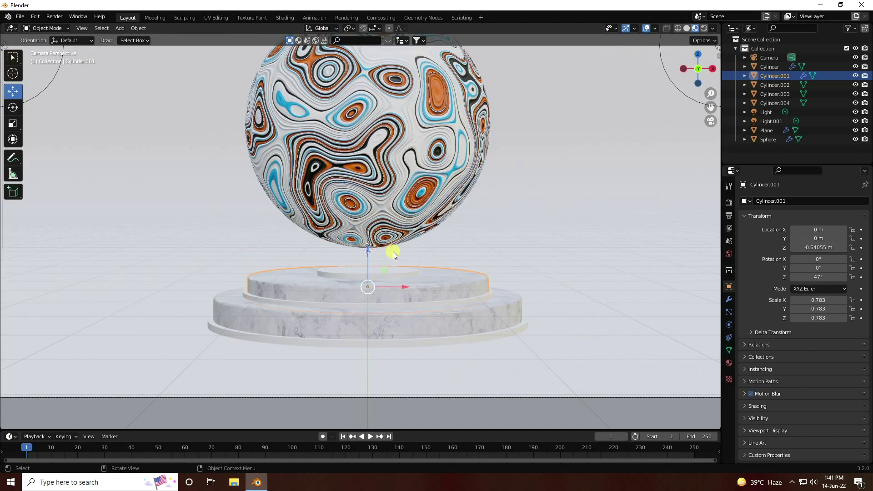
left_click(315, 301)
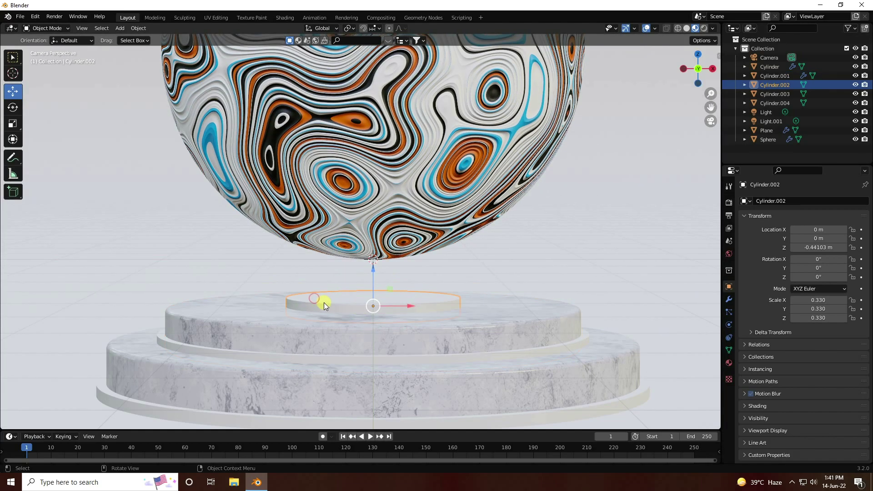
left_click(283, 18)
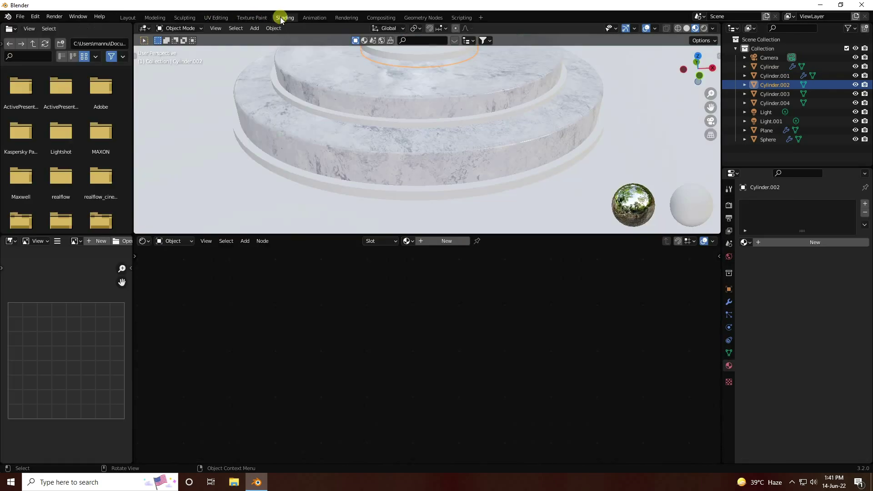
Set the disc's Base Color to hue 0.02 and saturation 0.8 for a salmon tone
key("Home")
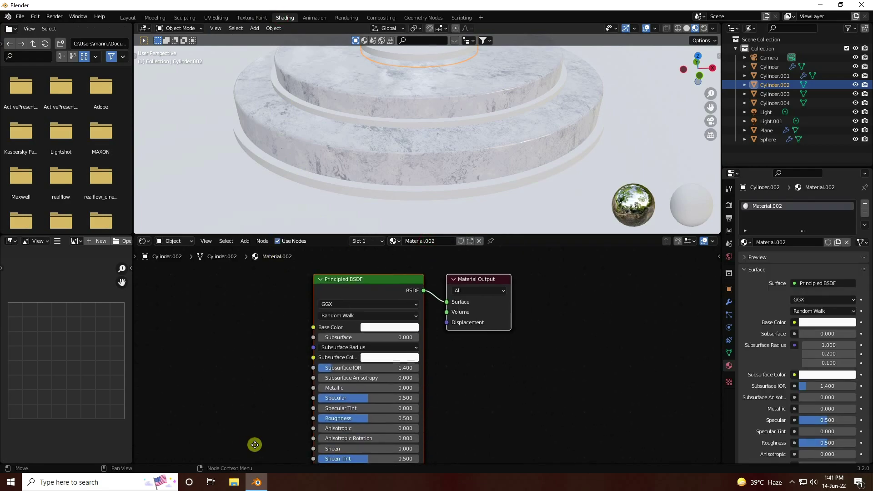
left_click(376, 328)
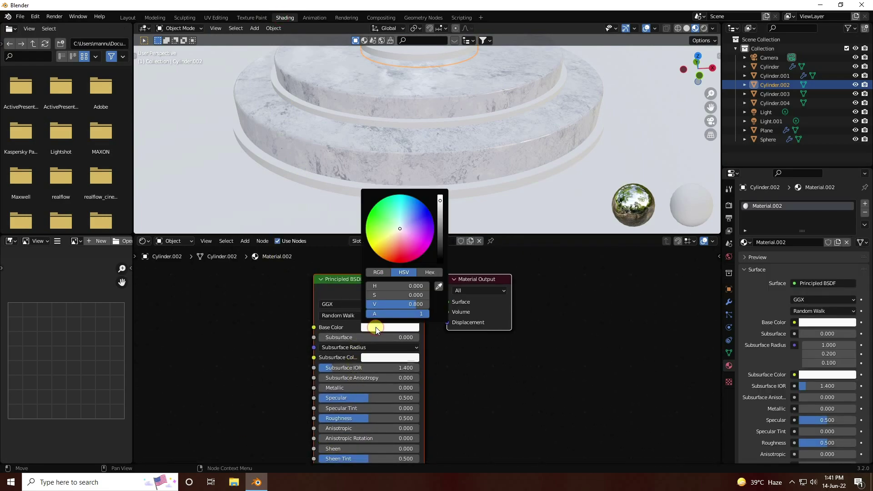
left_click(392, 287)
left_click(389, 286)
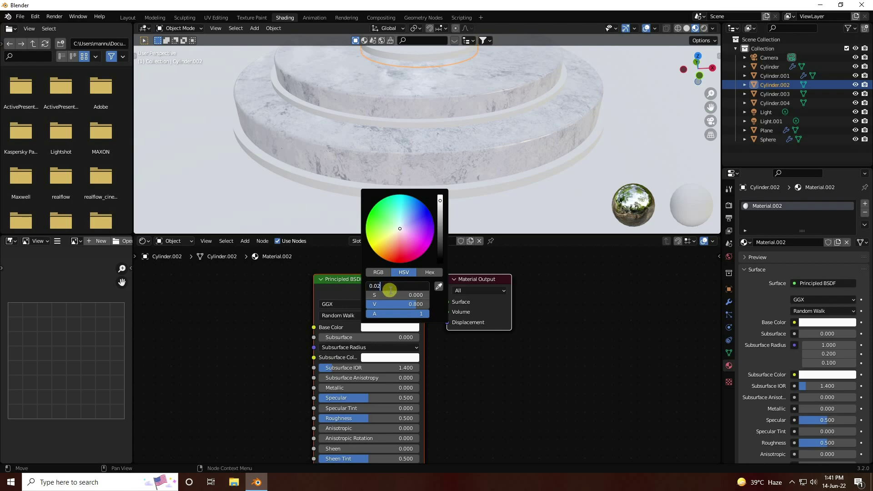
type("2")
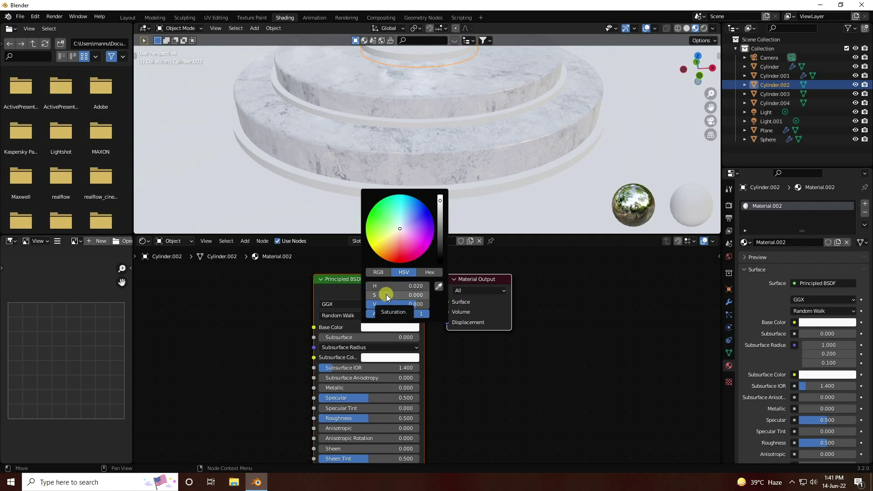
left_click(388, 296)
type("0.8")
key("Return")
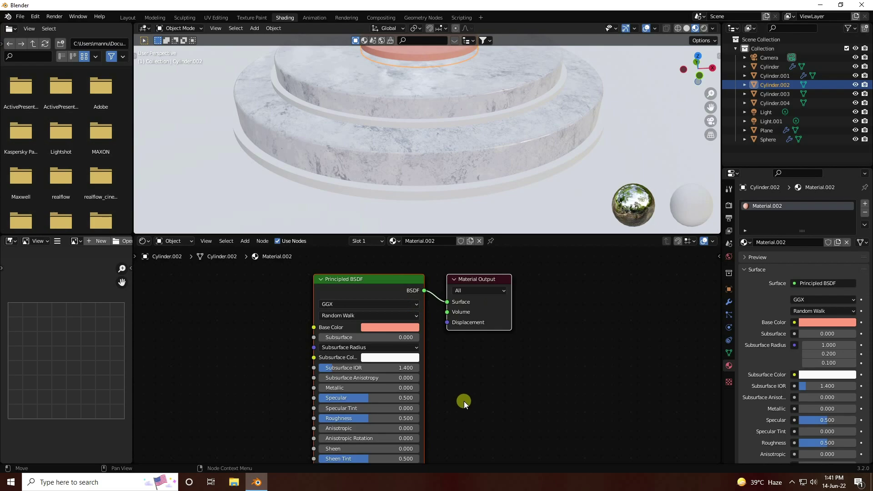
Set Metallic to 1 and Roughness to 0.25
middle_click_drag(464, 402, 479, 337)
double_click(356, 323)
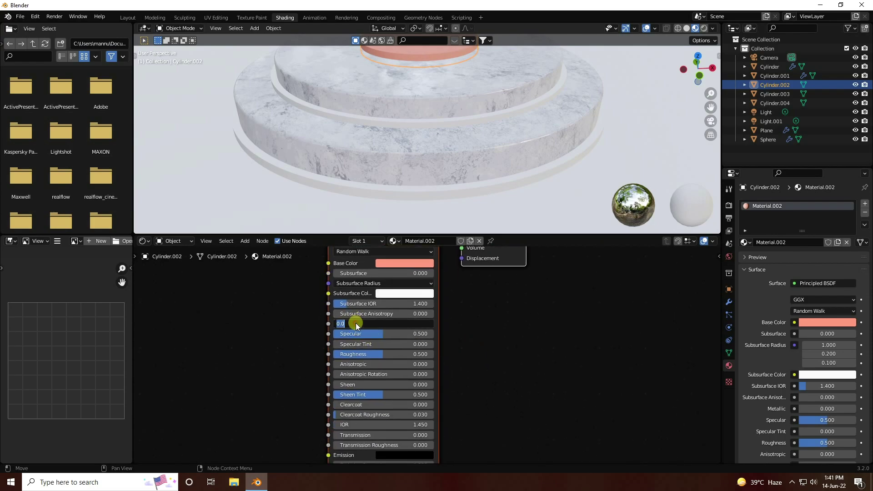
type("1")
key("Return")
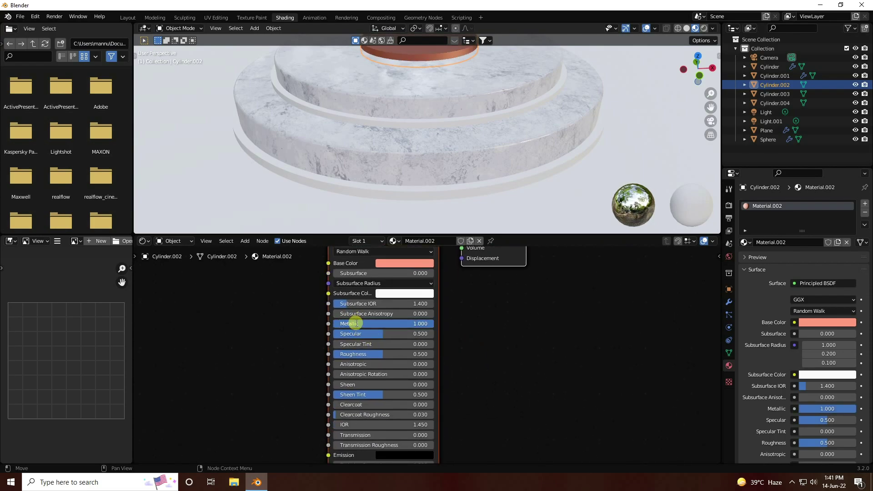
double_click(359, 354)
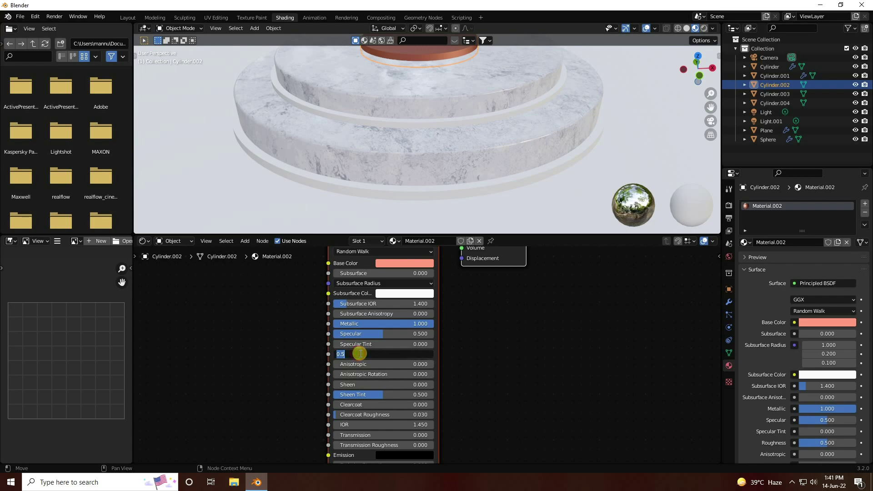
key("Return")
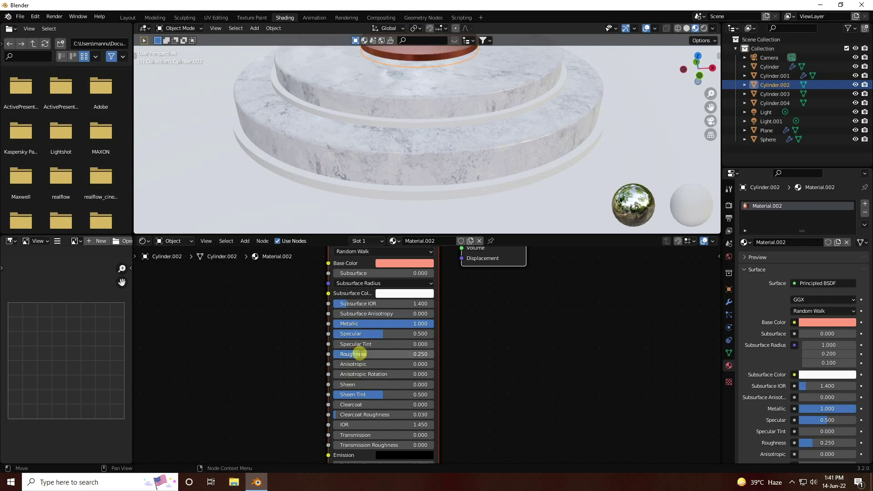
Rename the material to GOLD
left_click(432, 241)
type("GOLD")
key("Return")
Assign GOLD to both thin base rings, Cylinder.003 and Cylinder.004
left_click(384, 163)
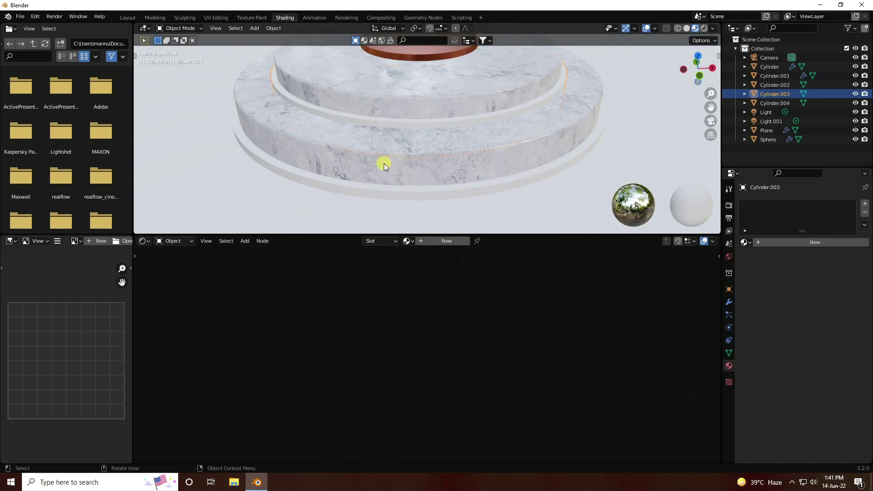
left_click(407, 241)
left_click(418, 255)
left_click(385, 192)
left_click(410, 241)
left_click(411, 254)
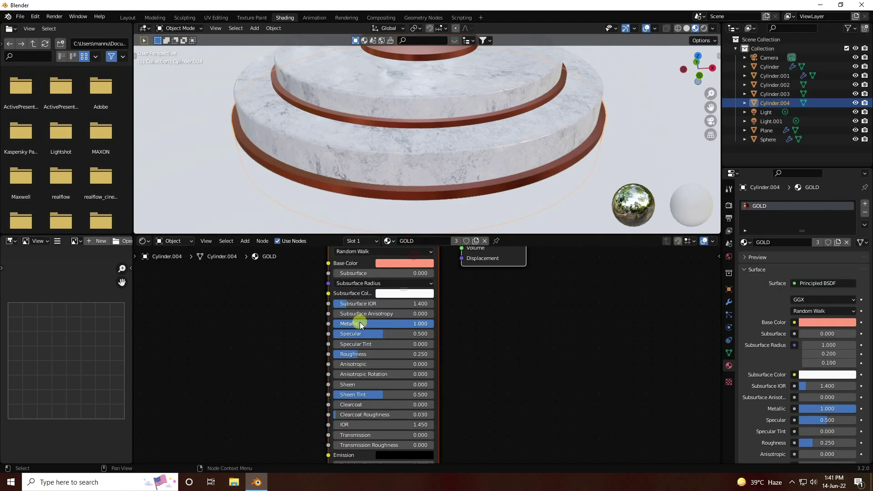
scroll(413, 168, "down", 6)
middle_click_drag(418, 198, 404, 154)
Give the backdrop plane a deep blue Base Color with HSV 0.64, 1, 0.43
left_click(315, 135)
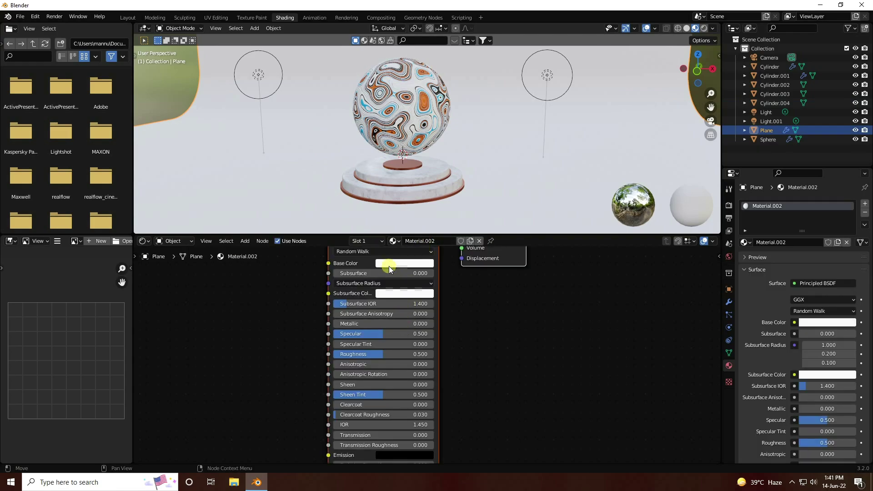
middle_click_drag(334, 304, 375, 335)
left_click(440, 293)
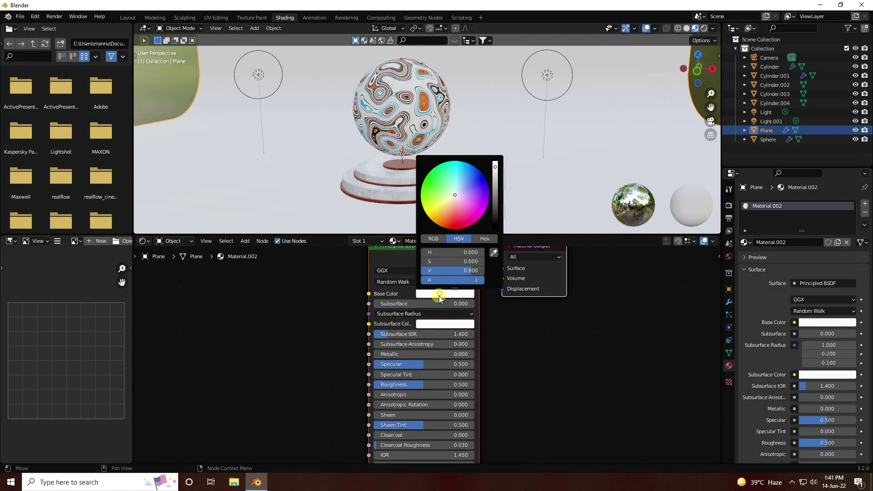
left_click(443, 253)
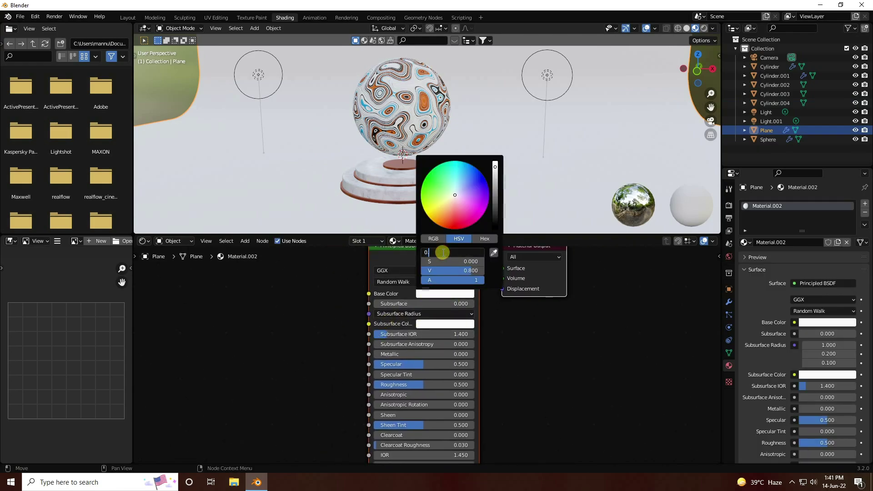
key("Tab")
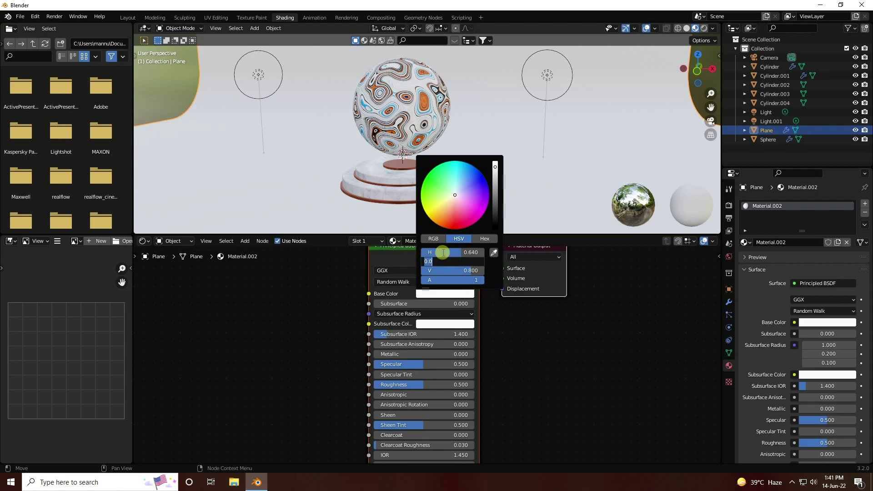
type("1")
key("Tab")
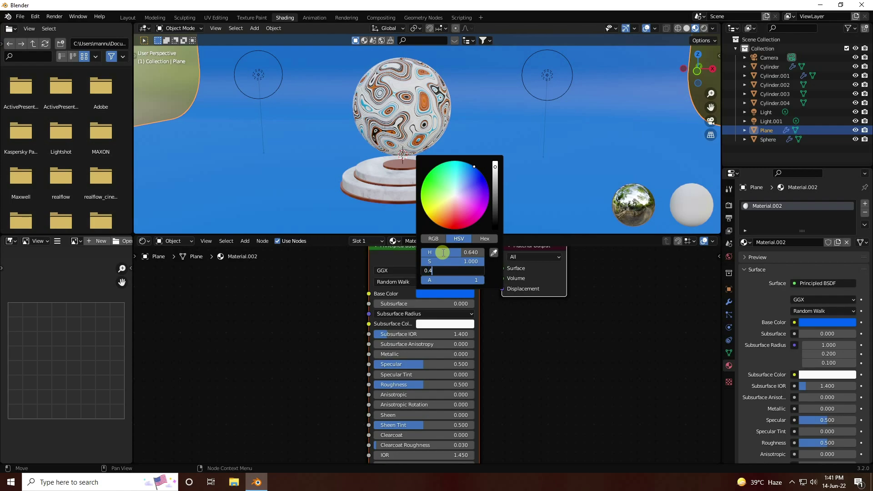
type("0.43")
key("Return")
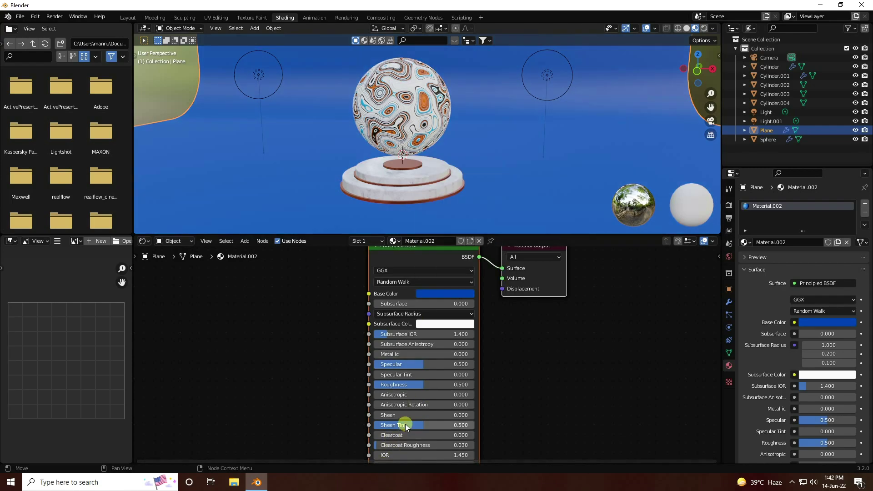
Set the plane's Roughness to 0.8 and go back to Layout
double_click(399, 386)
type("0.8")
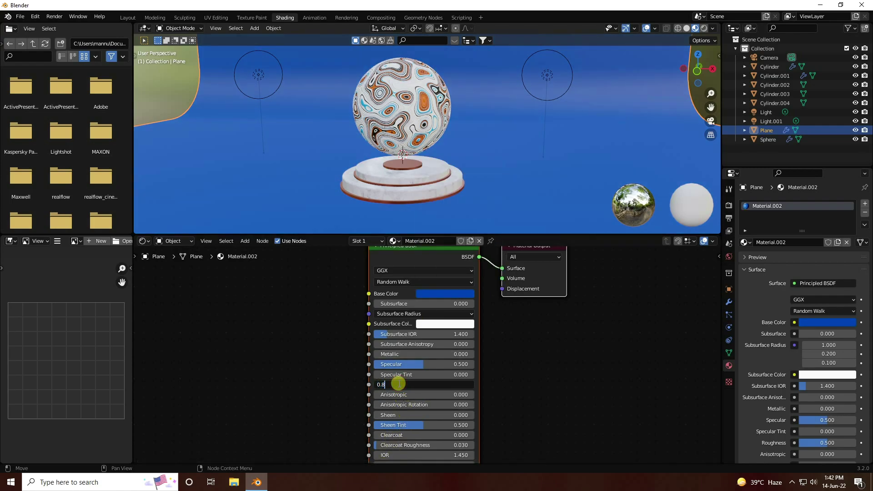
key("Return")
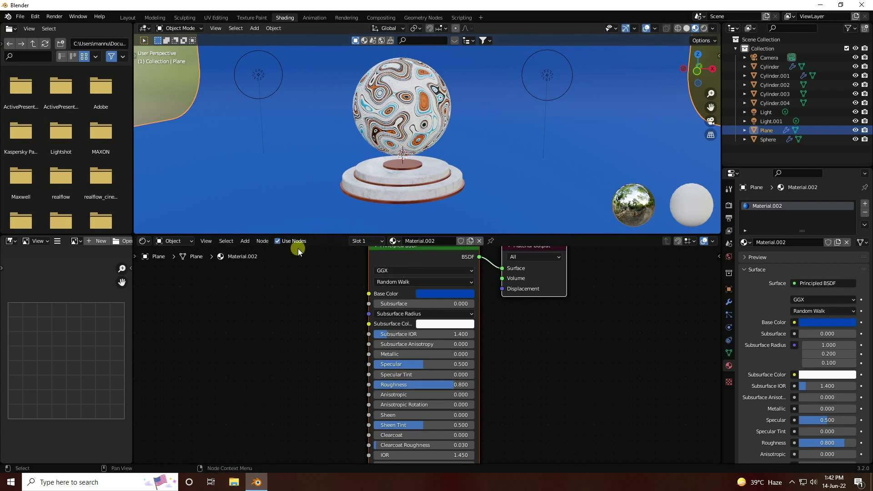
left_click(122, 21)
scroll(369, 291, "down", 5)
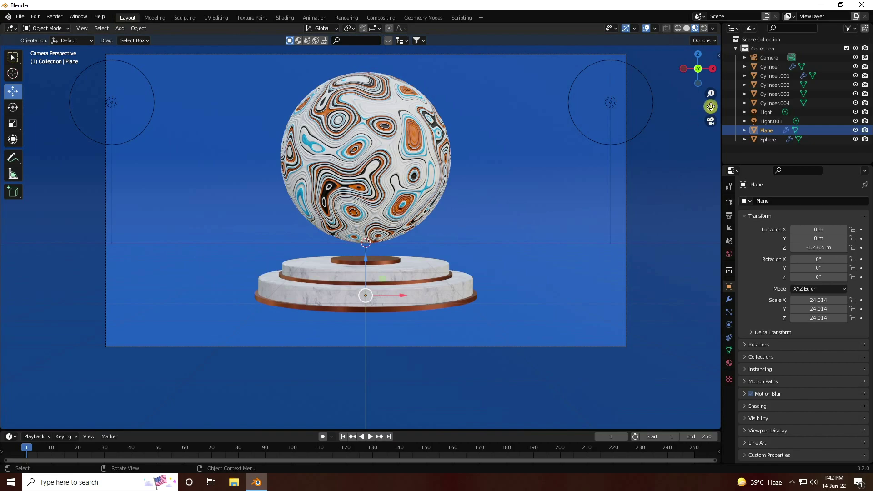
Check the Rendered look, return to Material Preview, and split the viewport into two side-by-side views
scroll(431, 236, "up", 2)
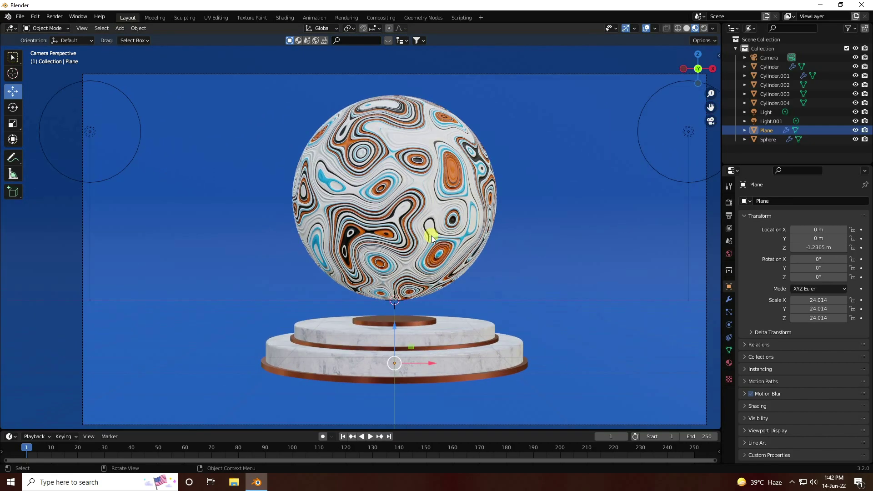
scroll(689, 61, "down", 1, "shift")
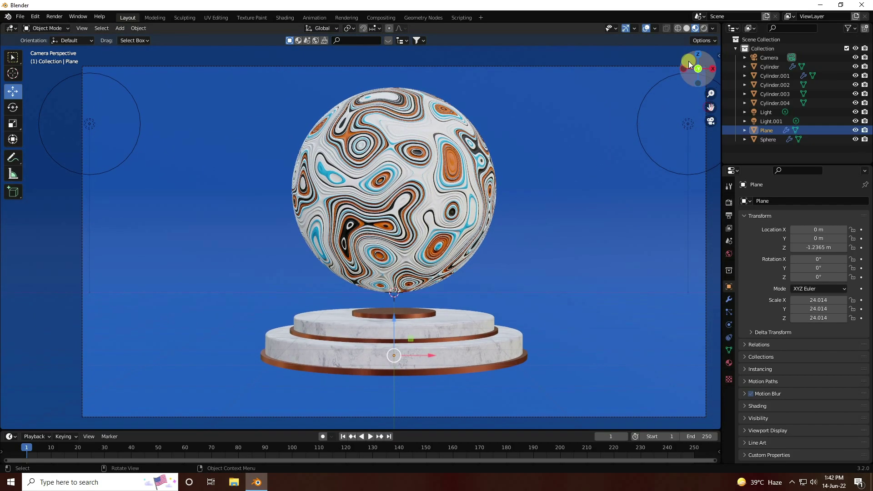
left_click(703, 29)
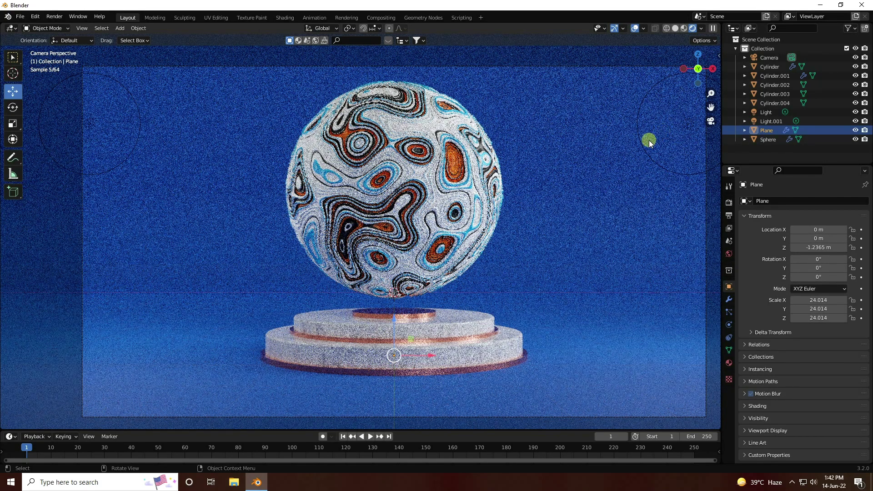
left_click(683, 28)
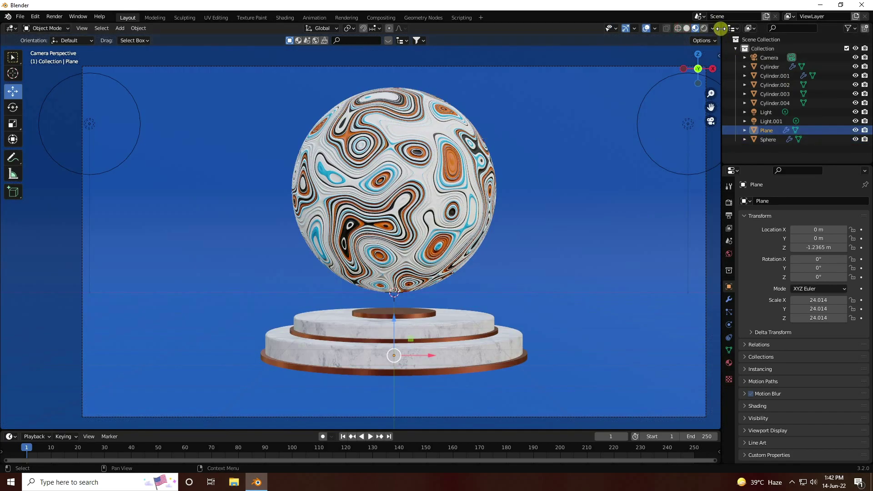
left_click_drag(720, 27, 486, 81)
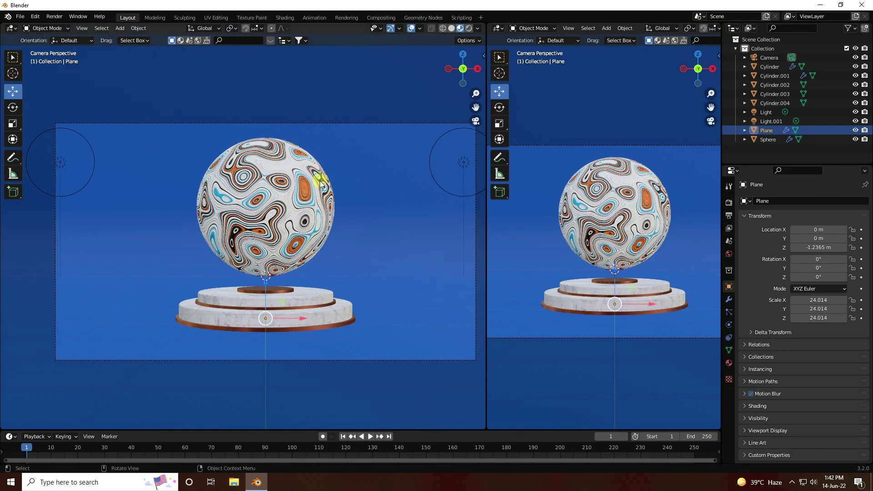
Show the sphere's nodes in a Shader Editor and keyframe Musgrave Scale 3 at frame 1
left_click(16, 28)
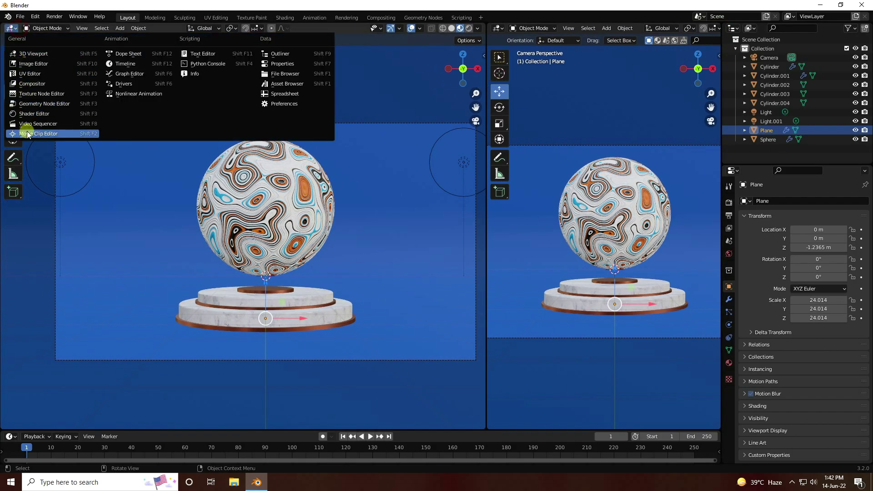
left_click(35, 113)
middle_click_drag(269, 307, 351, 282)
left_click(633, 199)
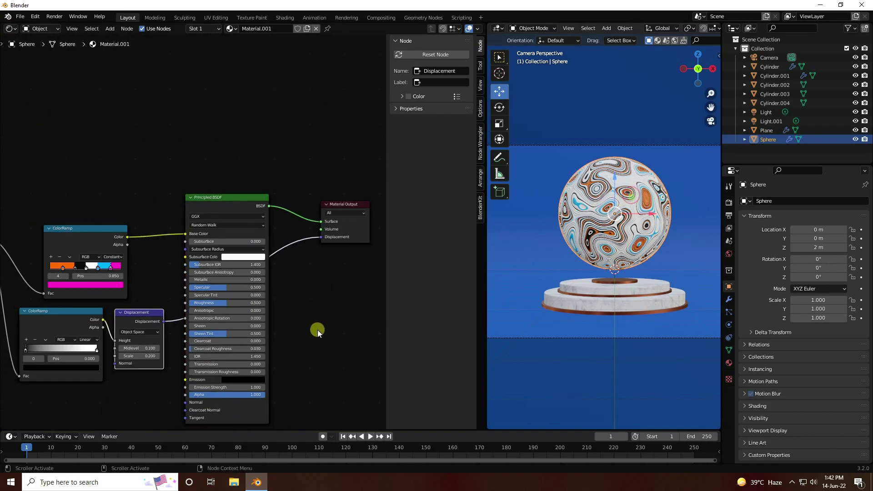
middle_click_drag(274, 334, 334, 310)
scroll(164, 289, "up", 2)
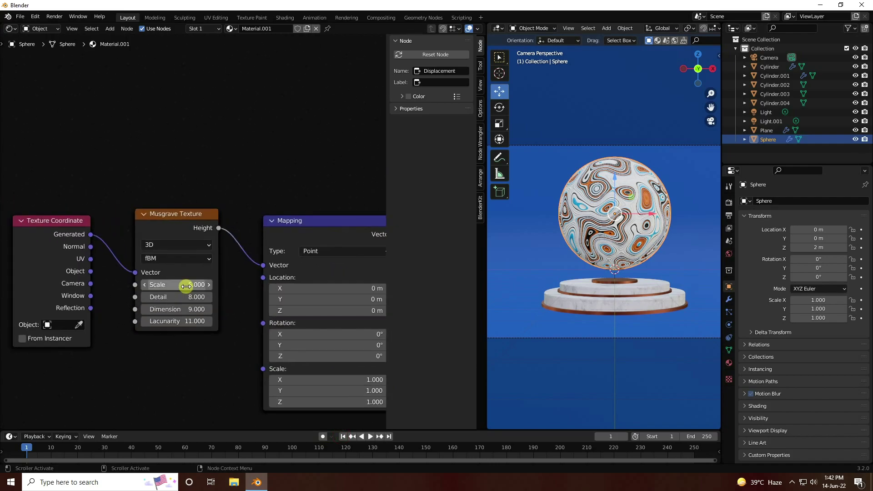
scroll(227, 292, "up", 1)
left_click(168, 285)
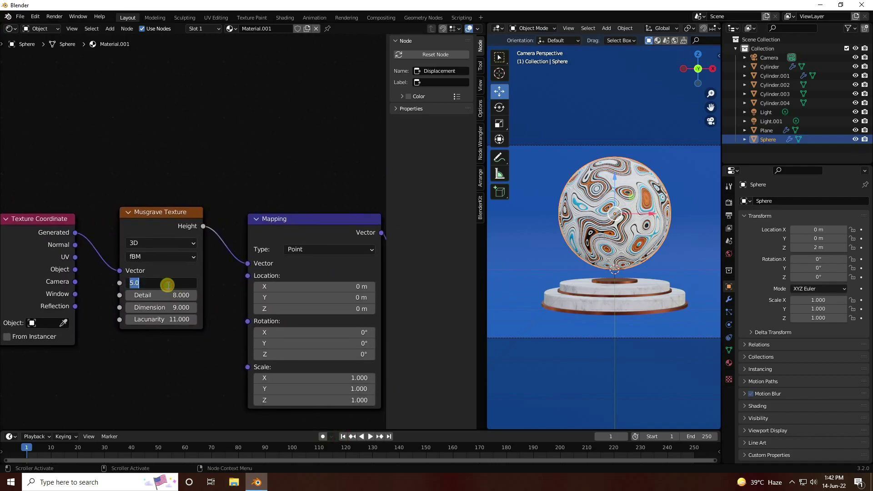
key("Return")
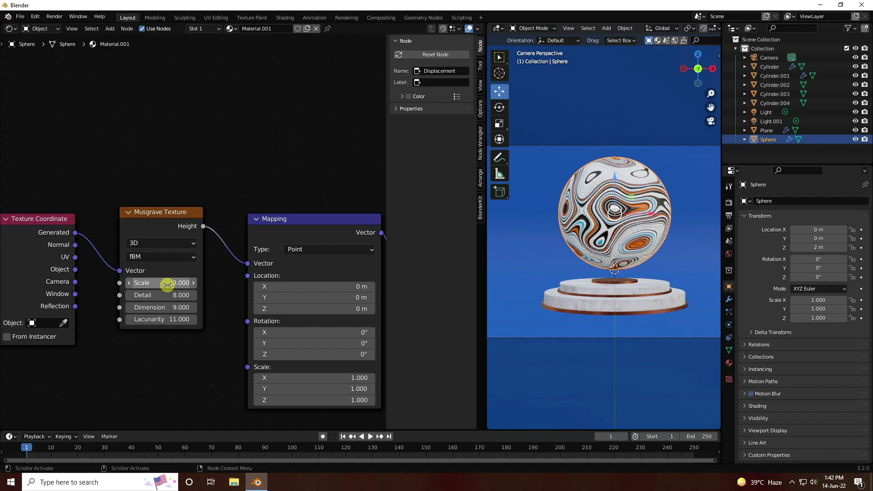
key("i")
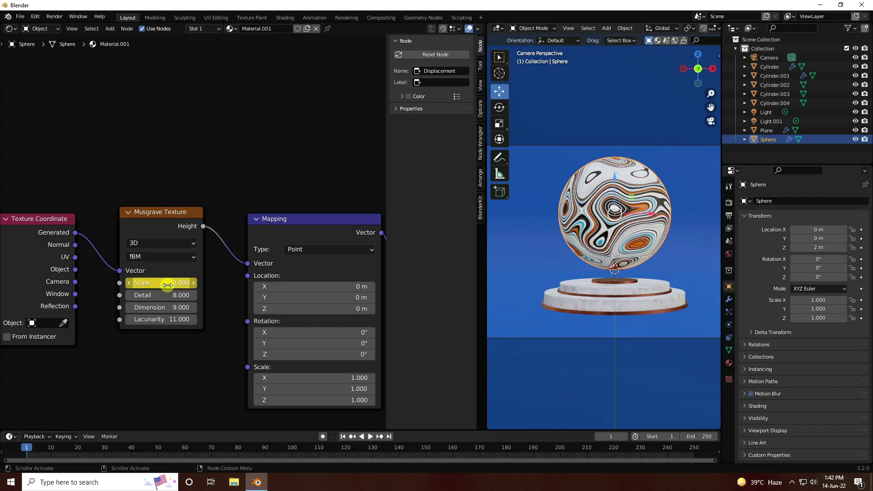
Set Musgrave Scale to 10 at frame 250, then widen the 3D view and rewind to frame 1
left_click(390, 437)
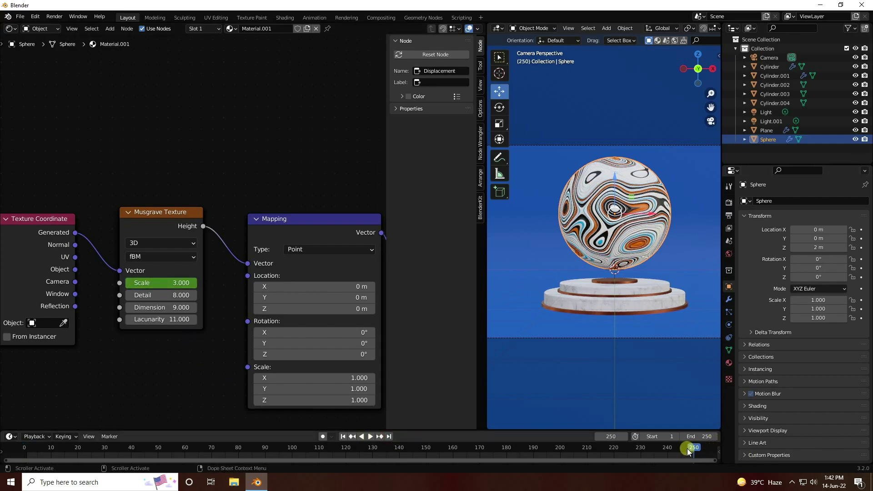
left_click(154, 283)
type("1")
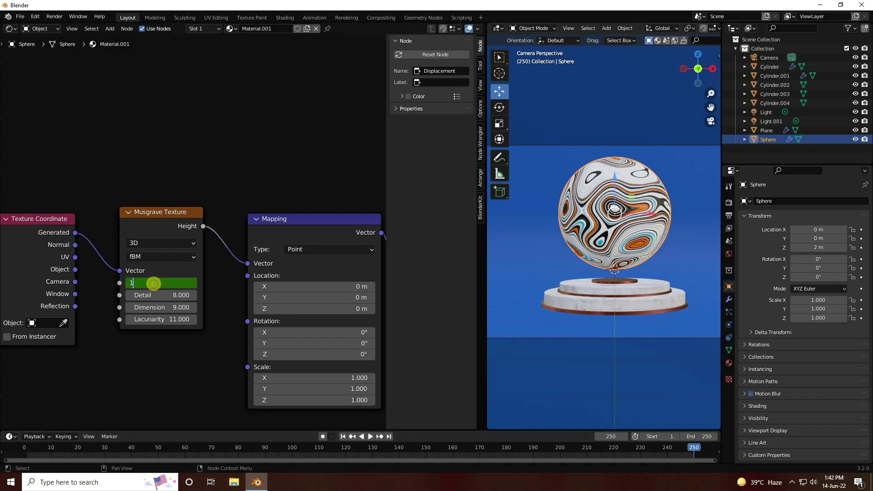
type("0")
key("Return")
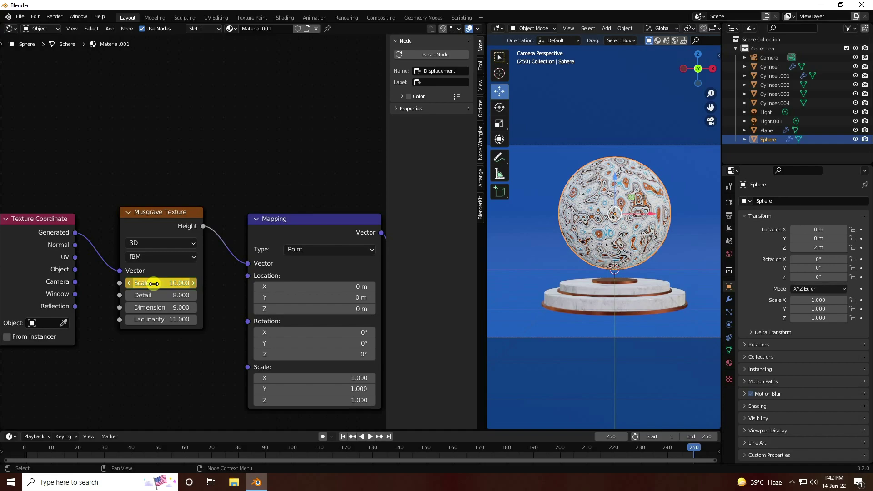
scroll(643, 242, "up", 4)
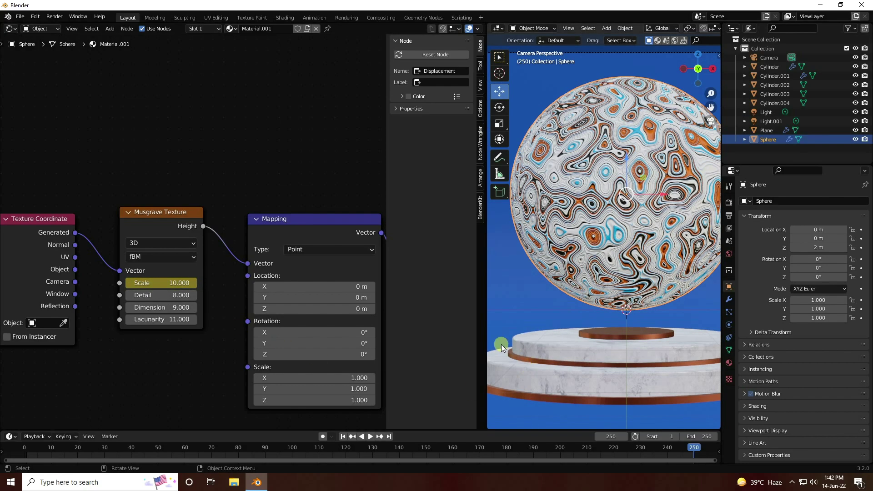
left_click_drag(488, 337, 141, 359)
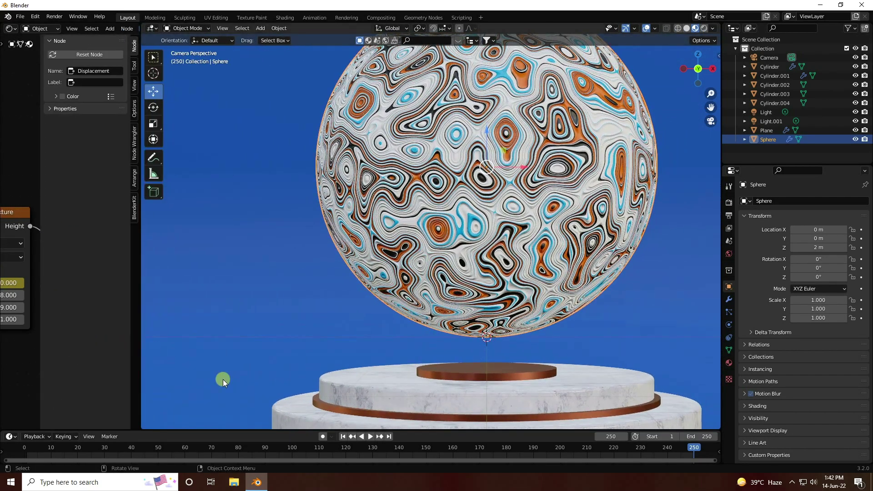
left_click(342, 436)
scroll(307, 317, "down", 5)
Preview the texture animation, then keyframe the sphere's 0° rotation at frame 1
scroll(364, 305, "up", 3)
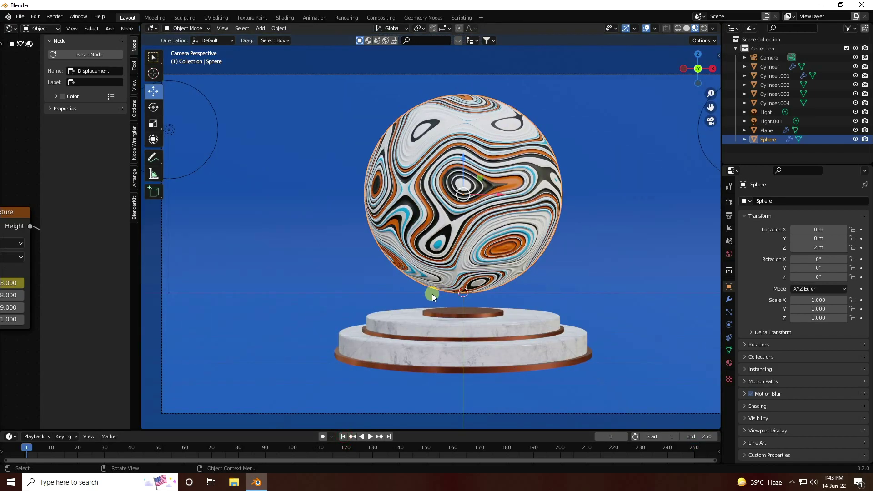
left_click(370, 437)
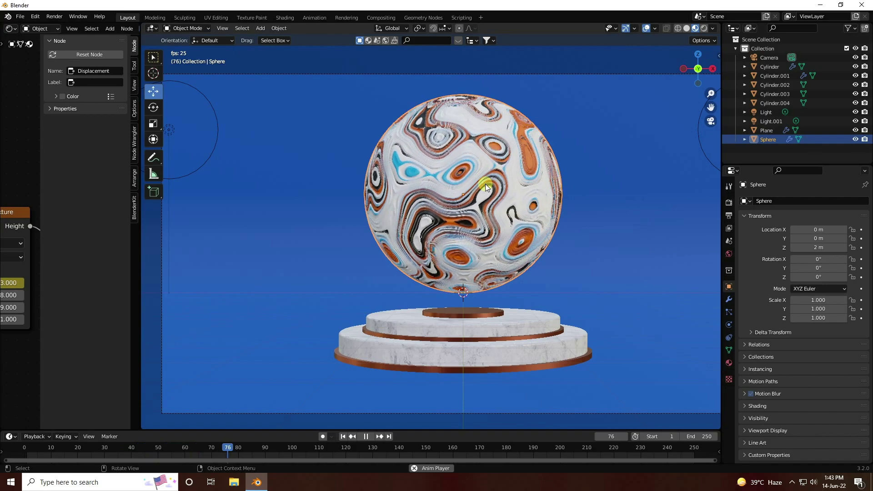
left_click(366, 436)
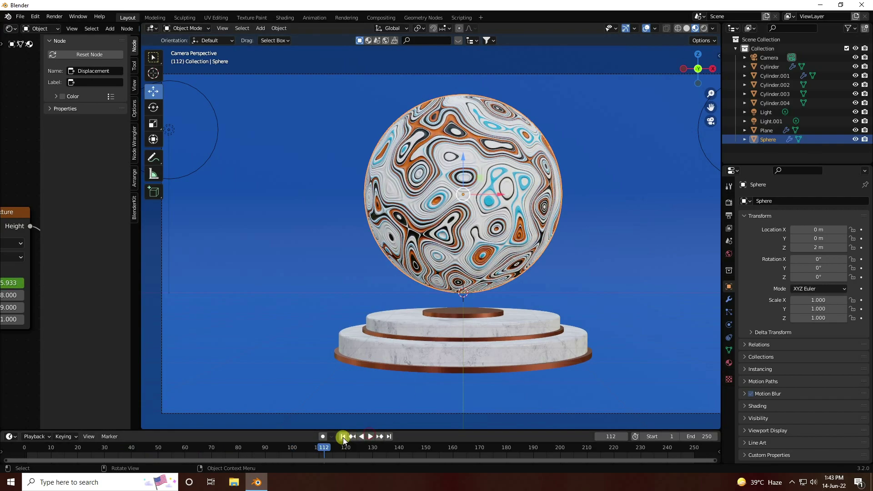
left_click(343, 436)
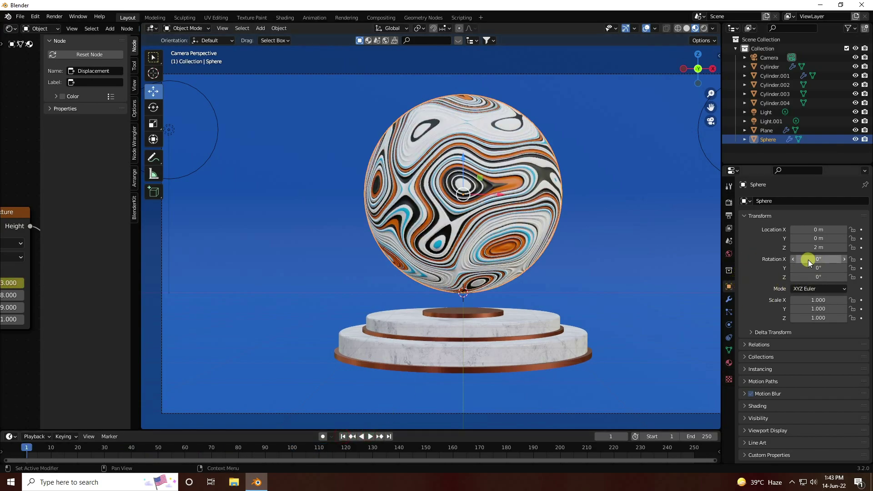
left_click(772, 143)
left_click(861, 259)
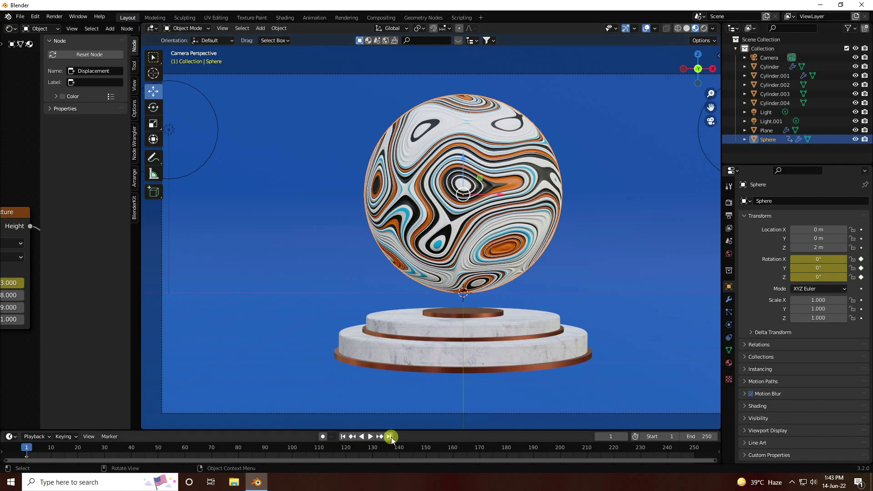
Keyframe the sphere's X, Y and Z rotation at 180° on frame 250, then play it back
left_click(390, 437)
left_click(822, 257)
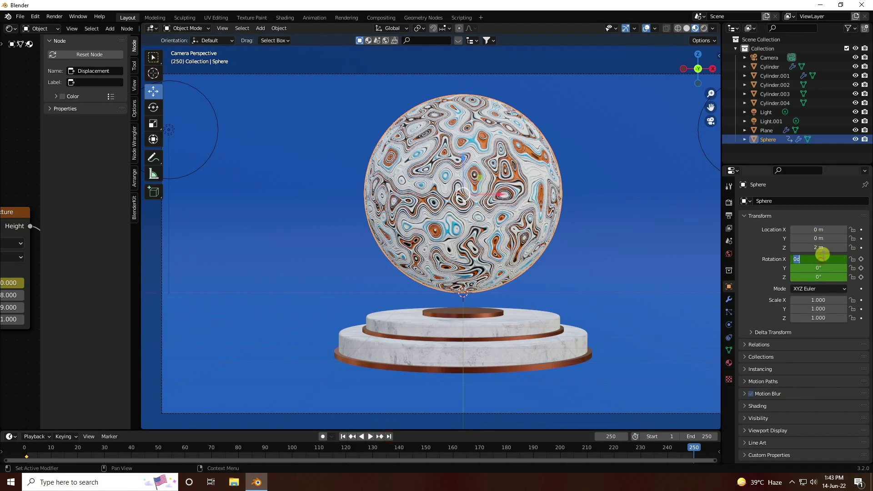
type("180")
key("Return")
left_click(822, 268)
type("180")
key("Return")
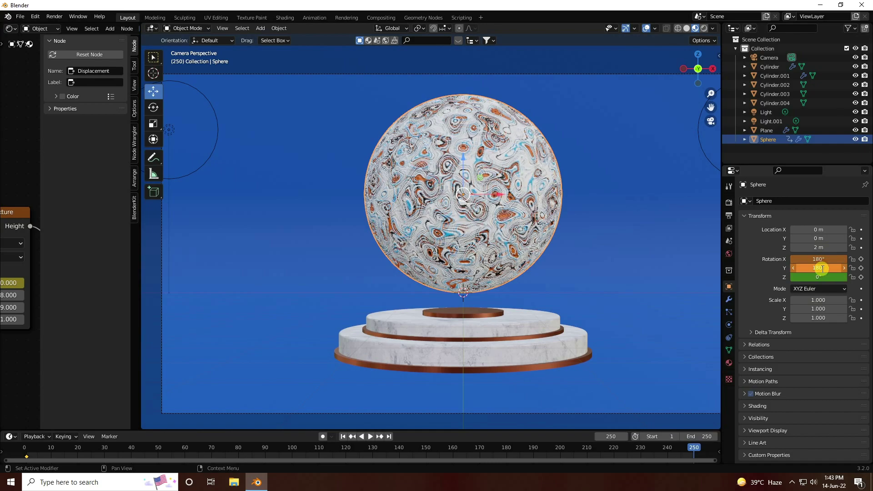
left_click(816, 276)
type("18")
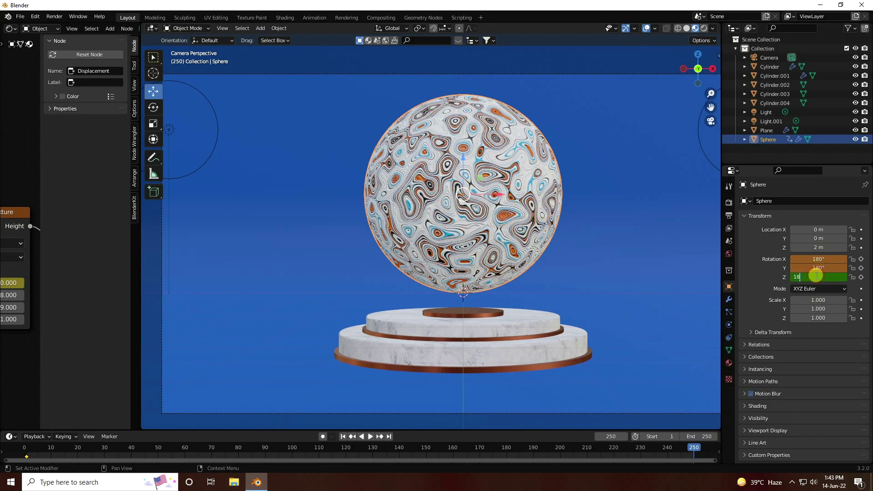
type("0")
key("Return")
left_click(861, 277)
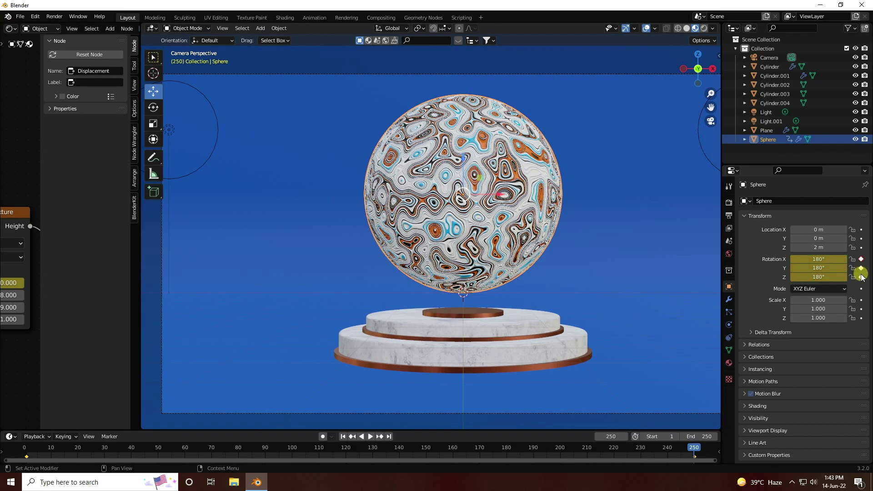
left_click(344, 436)
left_click(370, 436)
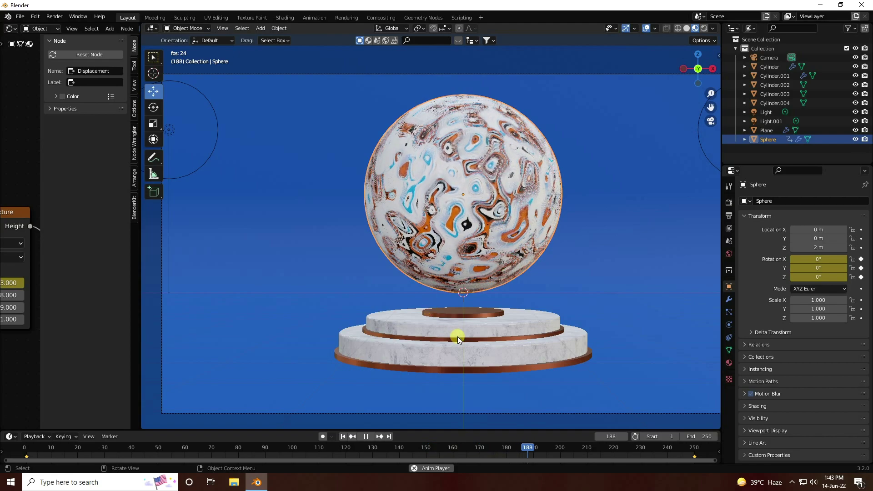
Create a New Folder on the Desktop as the render output location
left_click(365, 436)
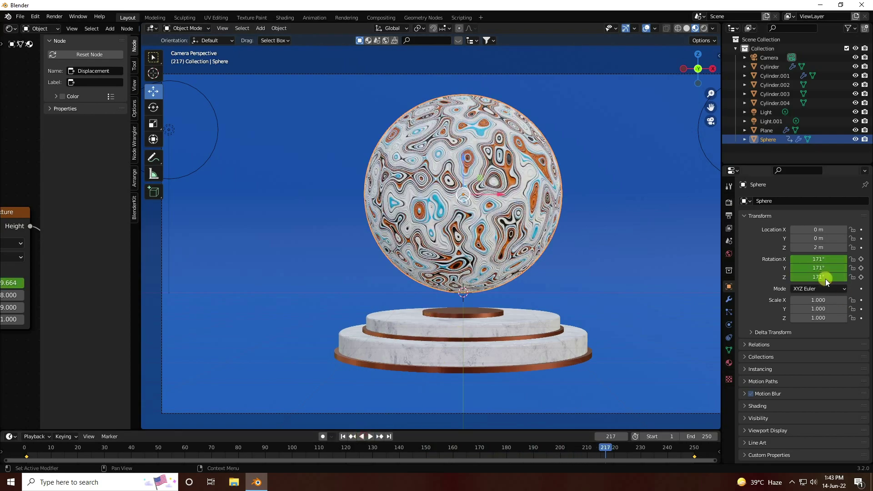
left_click(729, 216)
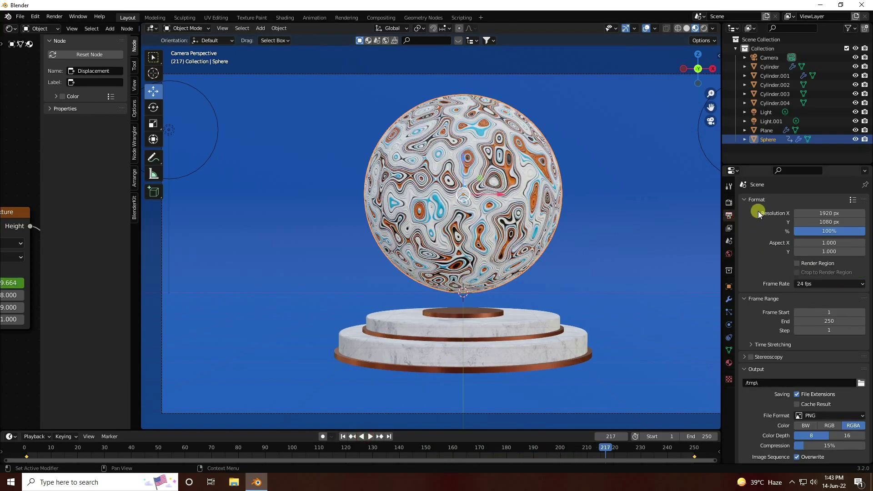
left_click(862, 382)
left_click(237, 211)
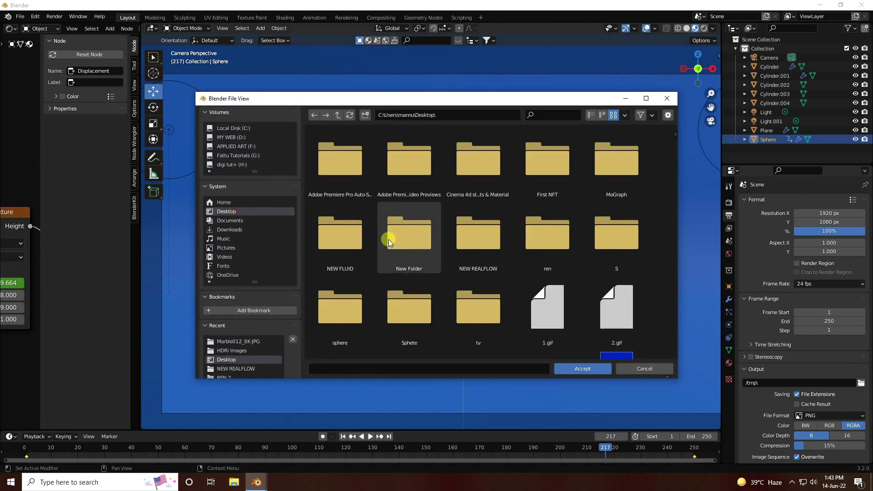
right_click(447, 206)
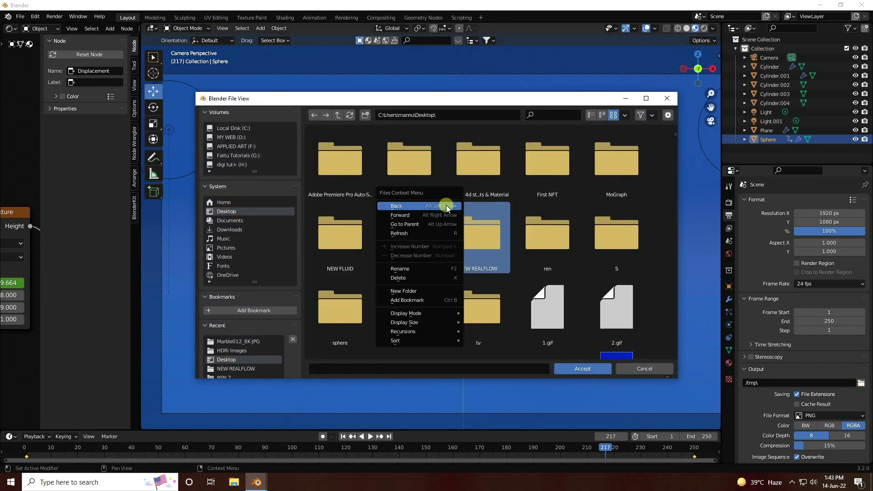
left_click(413, 288)
double_click(474, 233)
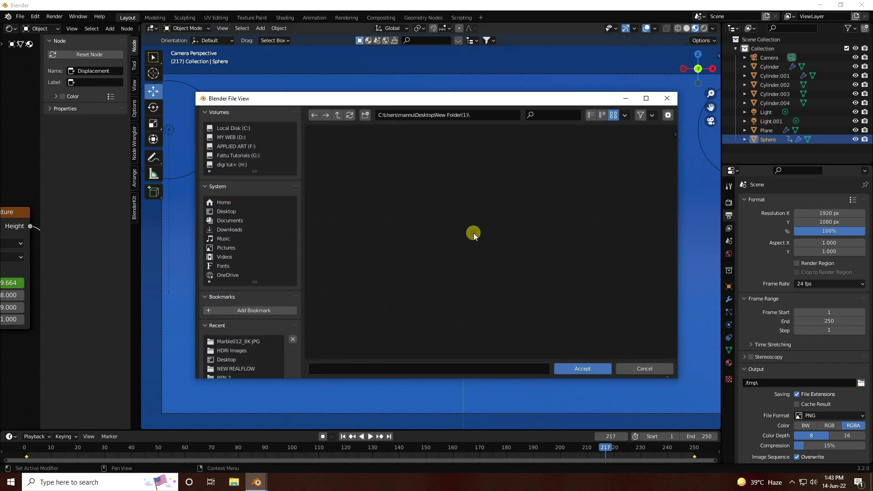
Name the output files 1, accept the path, and render the animation
left_click(405, 368)
type("1")
left_click(590, 368)
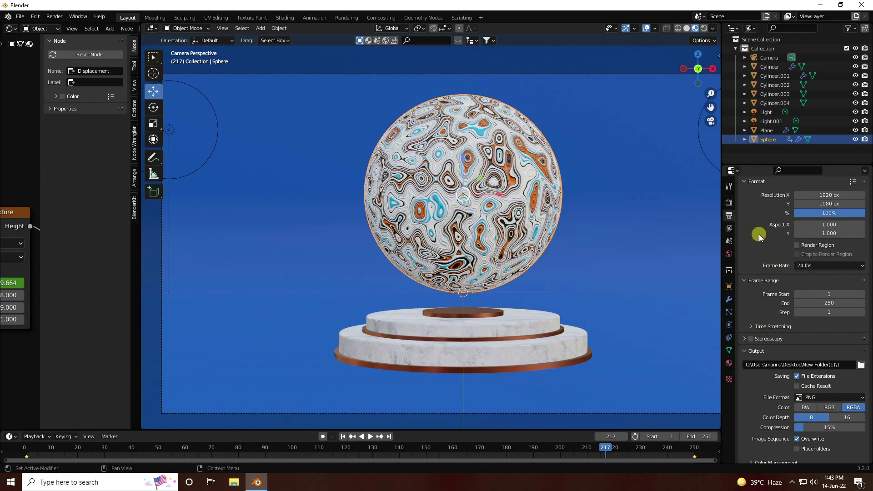
left_click(61, 16)
left_click(76, 36)
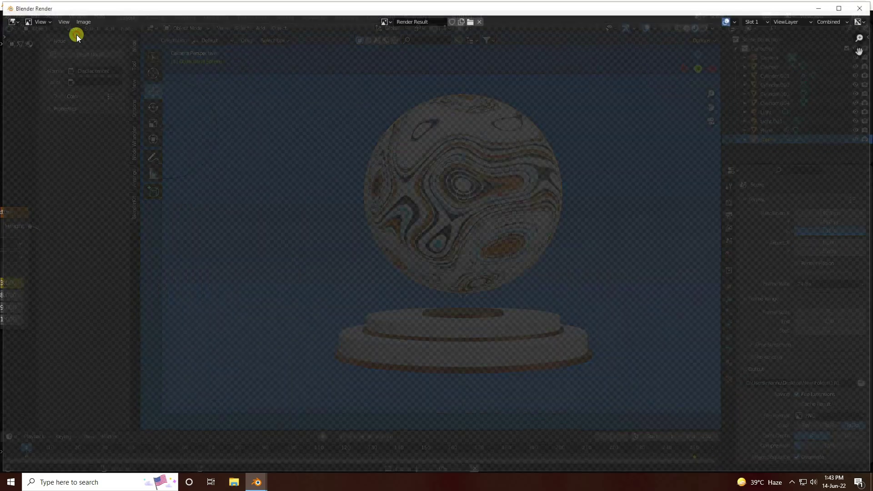